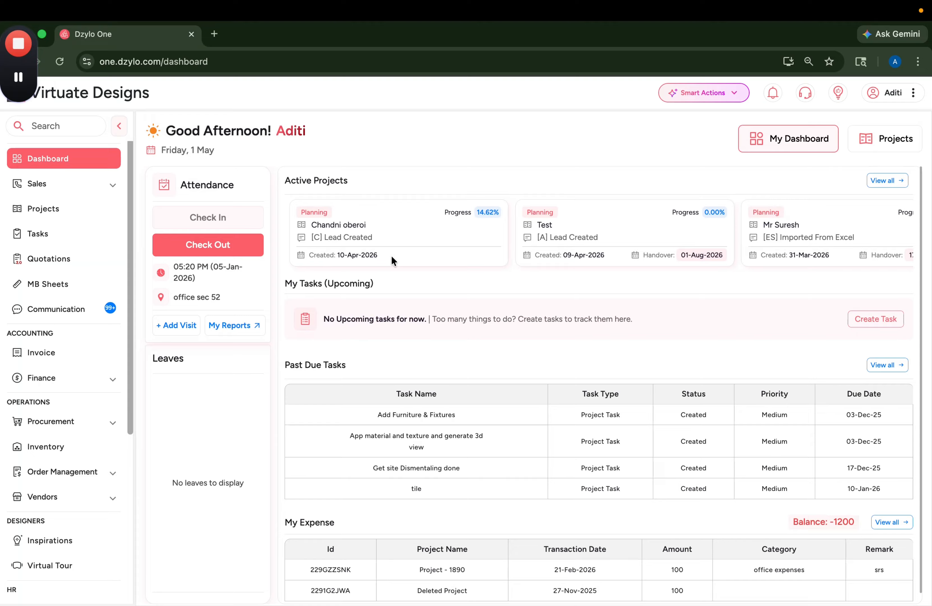
Start a new procurement material request with the title Material
left_click(76, 427)
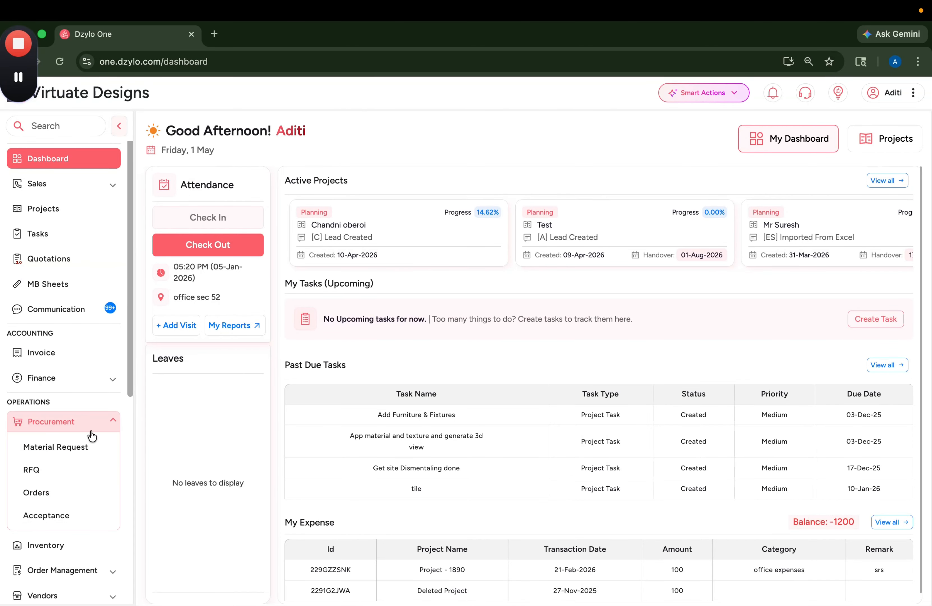
left_click(72, 446)
left_click(899, 154)
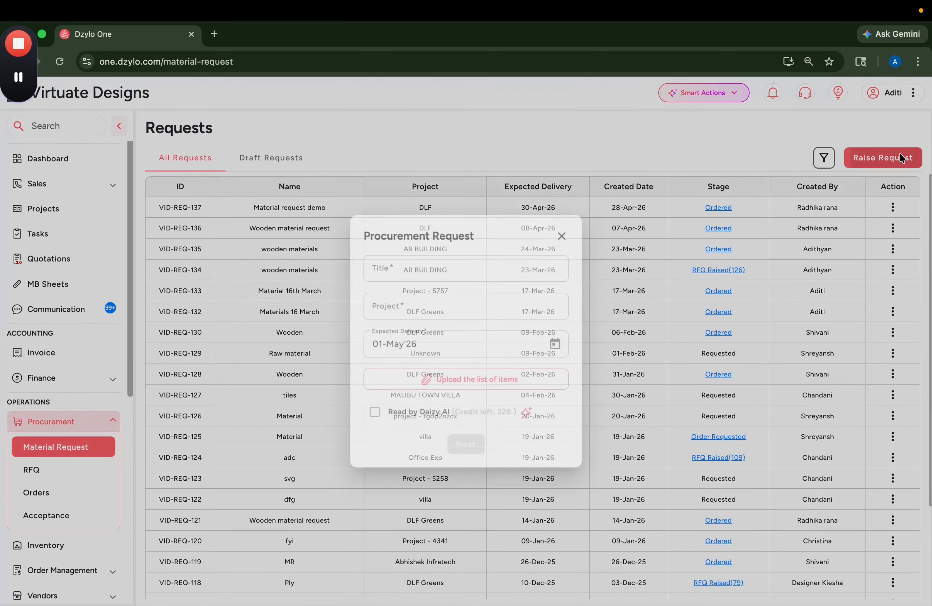
left_click(432, 273)
type("M")
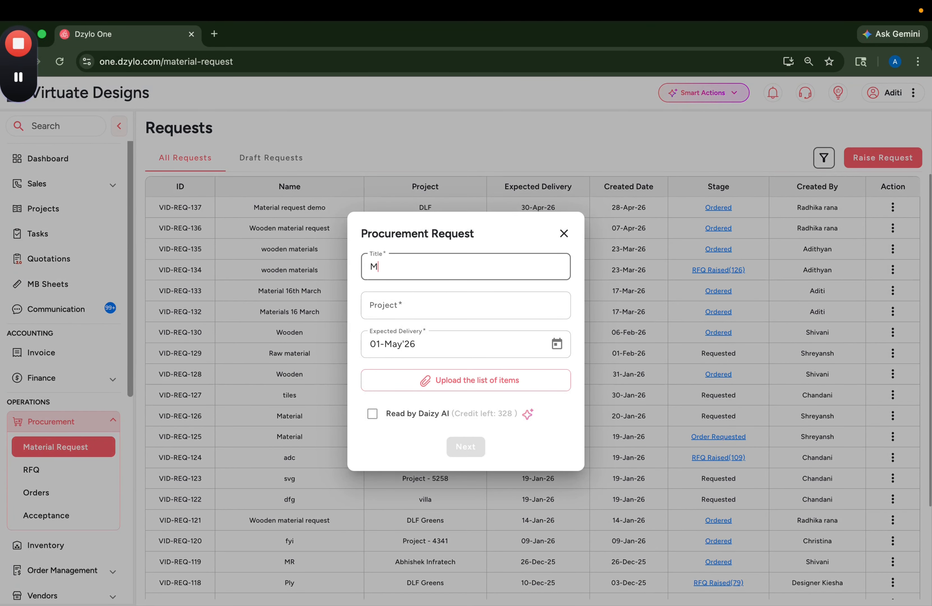
type("aterial")
Assign the request to project DLF Greens (Green Leaf), set expected delivery to 05-May'26 and continue to the item list
left_click(471, 312)
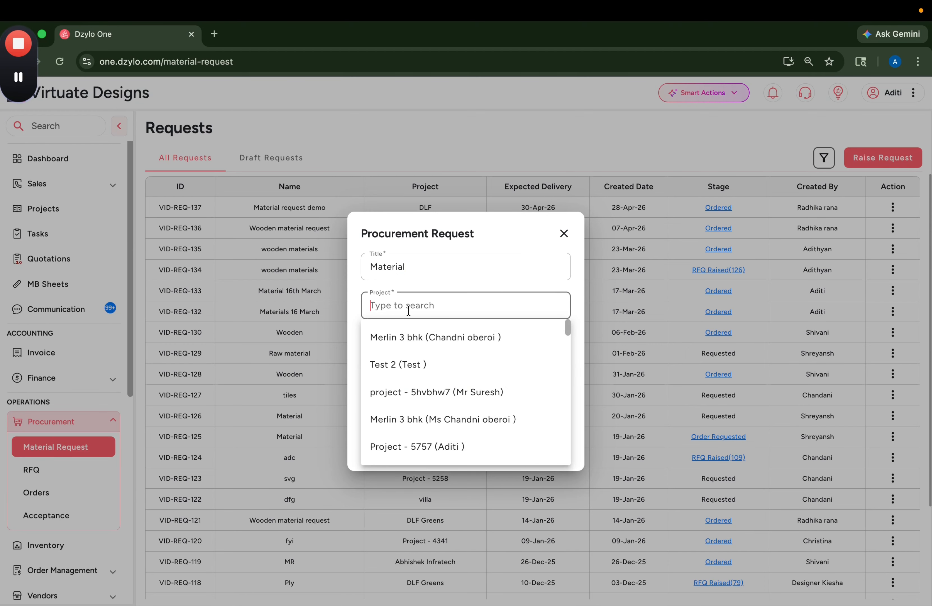
type("gre")
left_click(423, 337)
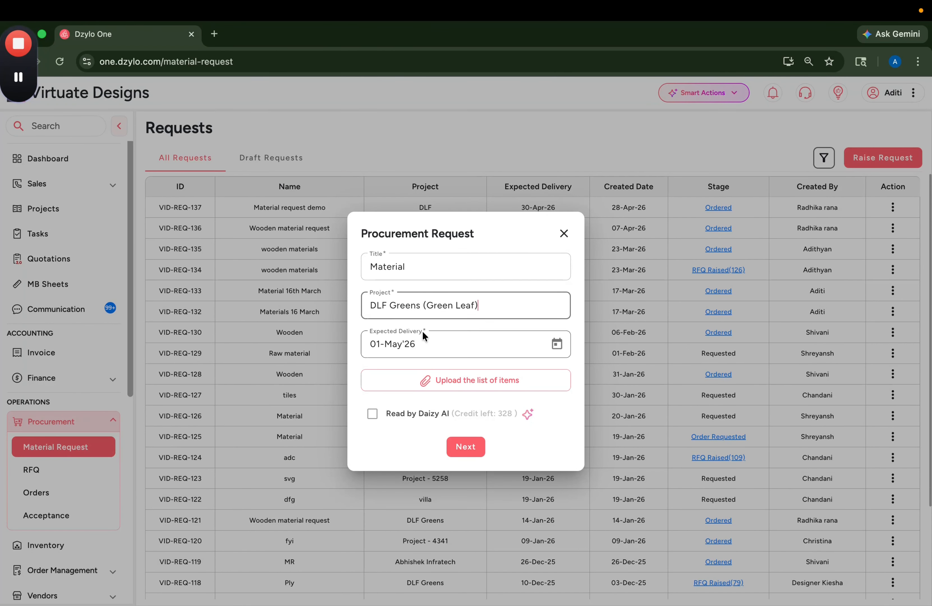
left_click(563, 348)
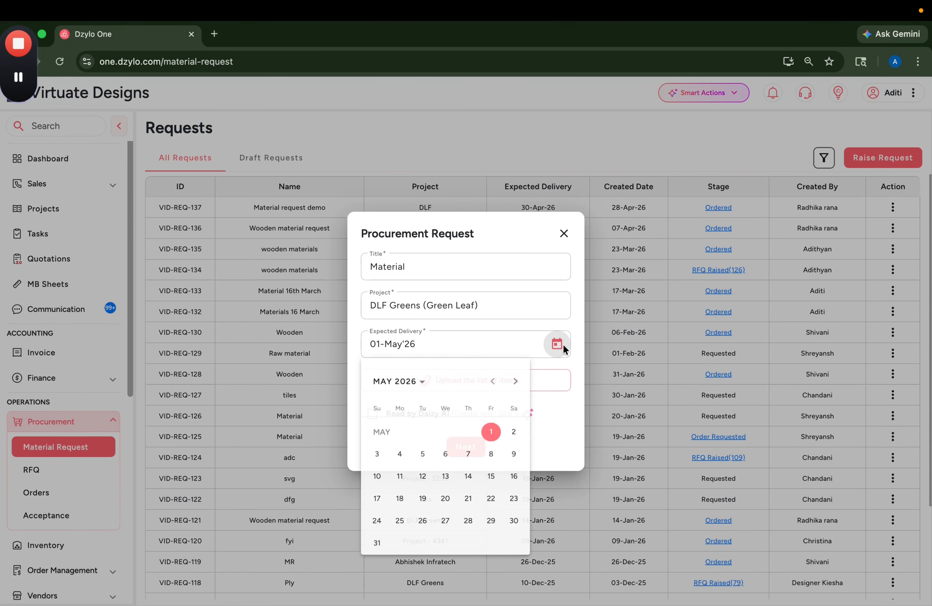
left_click(425, 456)
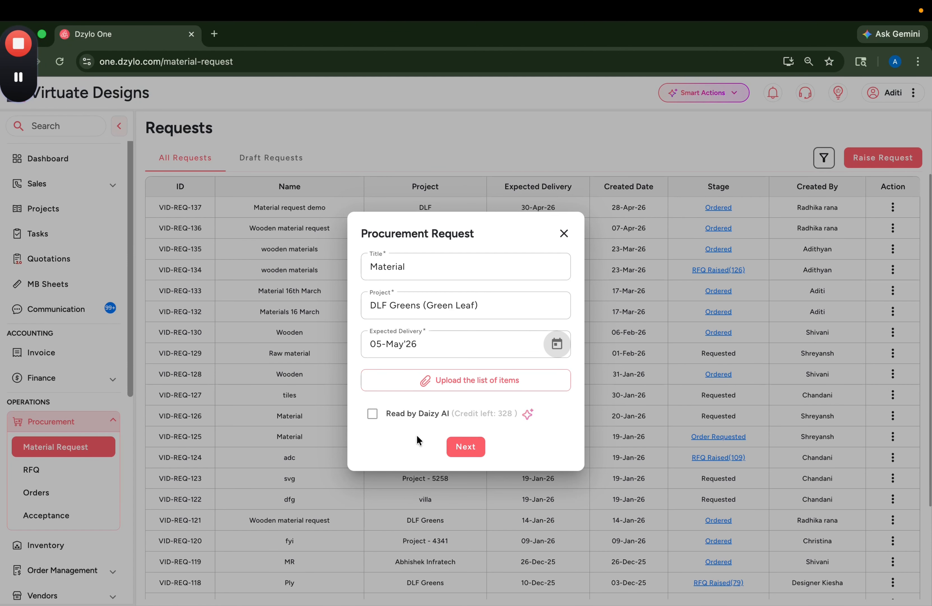
left_click(460, 450)
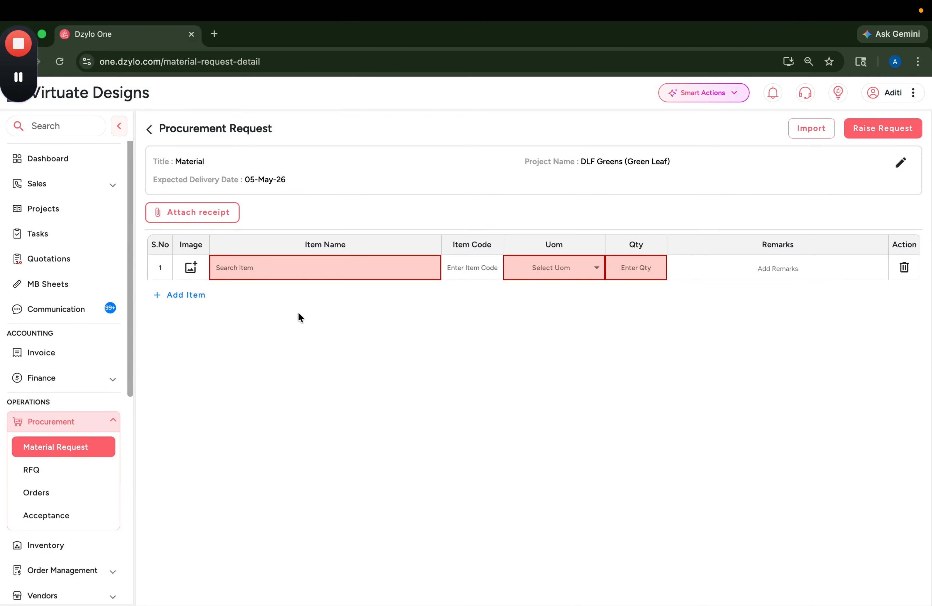
Set the first item of the request to Fevicol SR998 IS (5LTR)
left_click(252, 270)
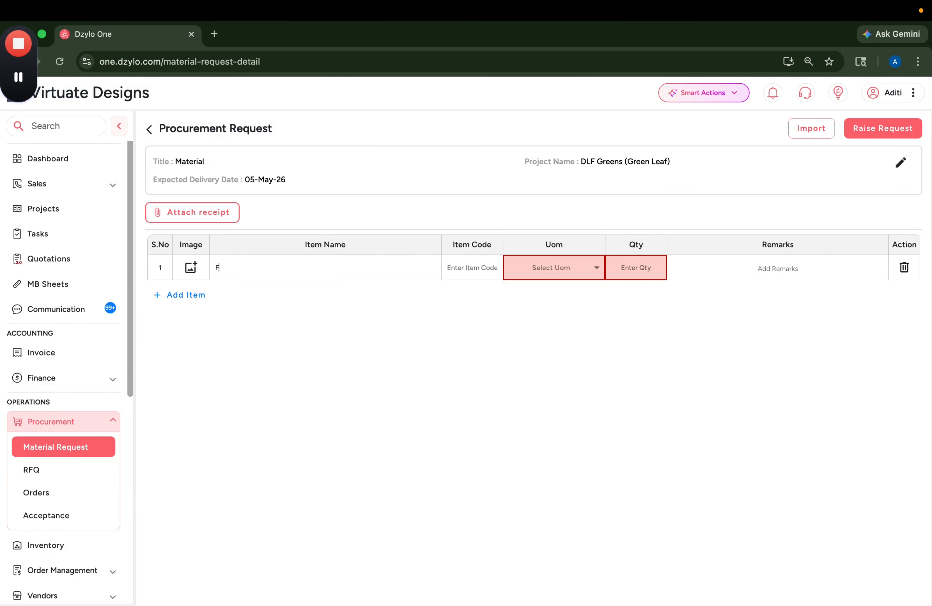
type("Fev")
scroll(325, 350, "down", 1)
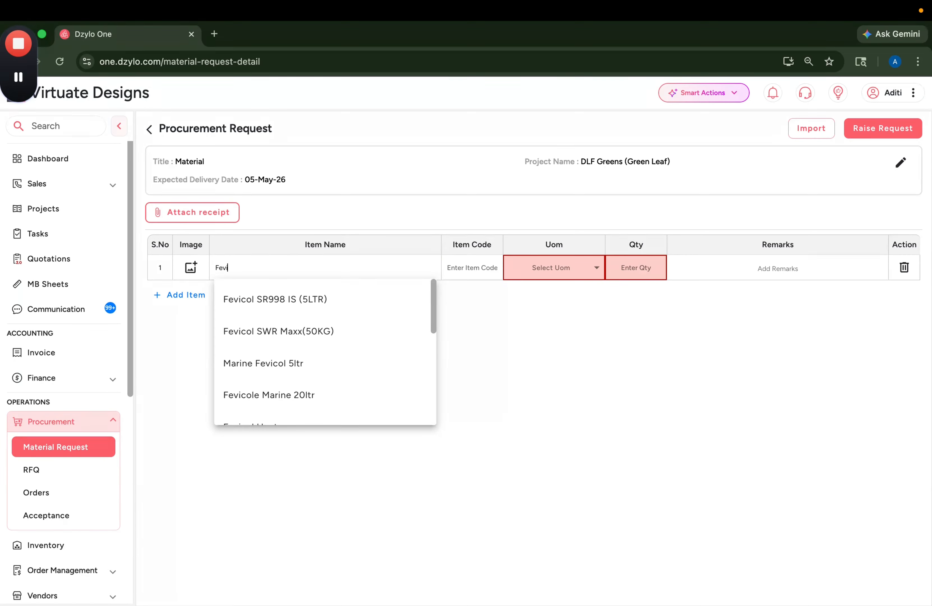
left_click(301, 298)
Add two more items to the request: Screw 6*38 and Hepo Drywall Screw 3.5*35mm
left_click(203, 296)
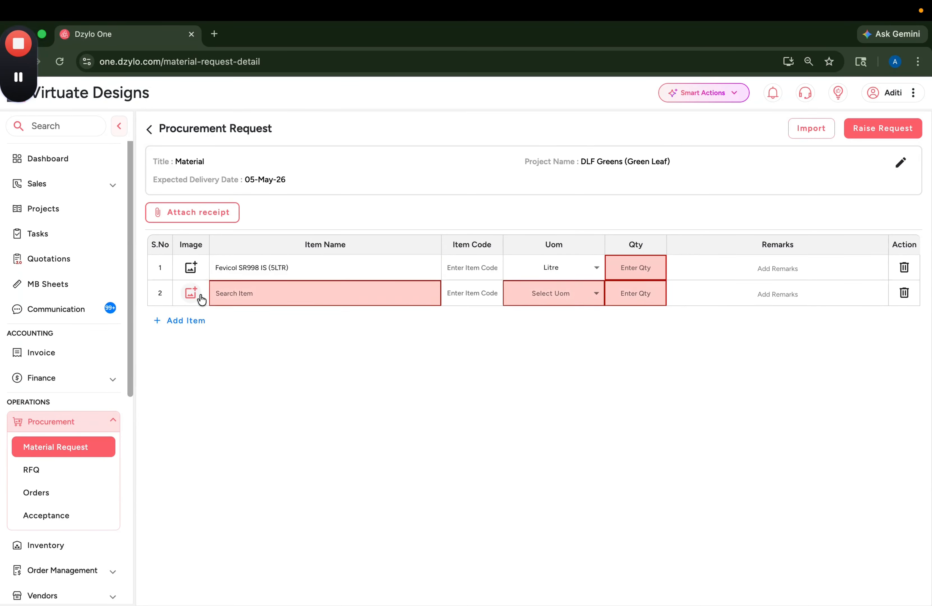
left_click(236, 294)
type("scre")
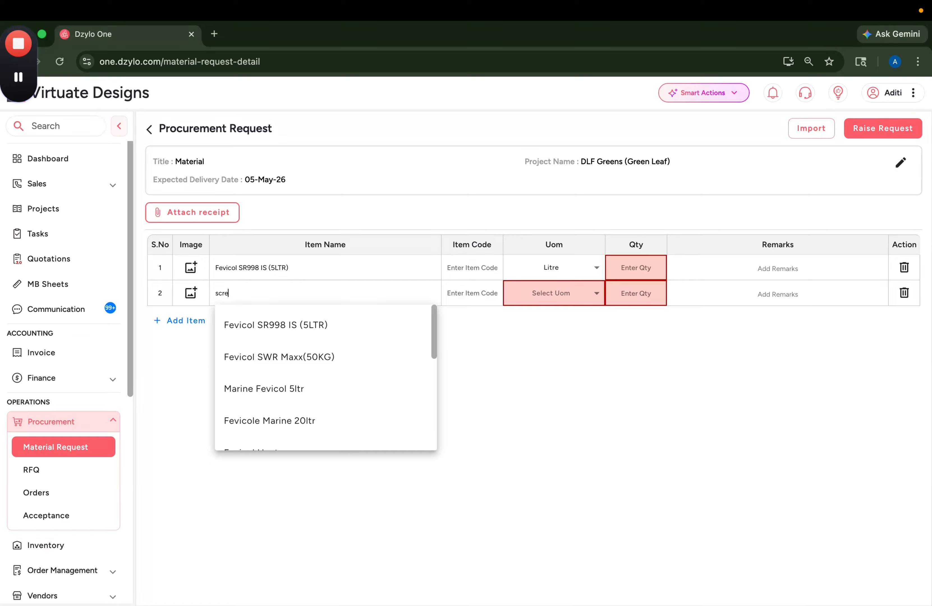
left_click(261, 356)
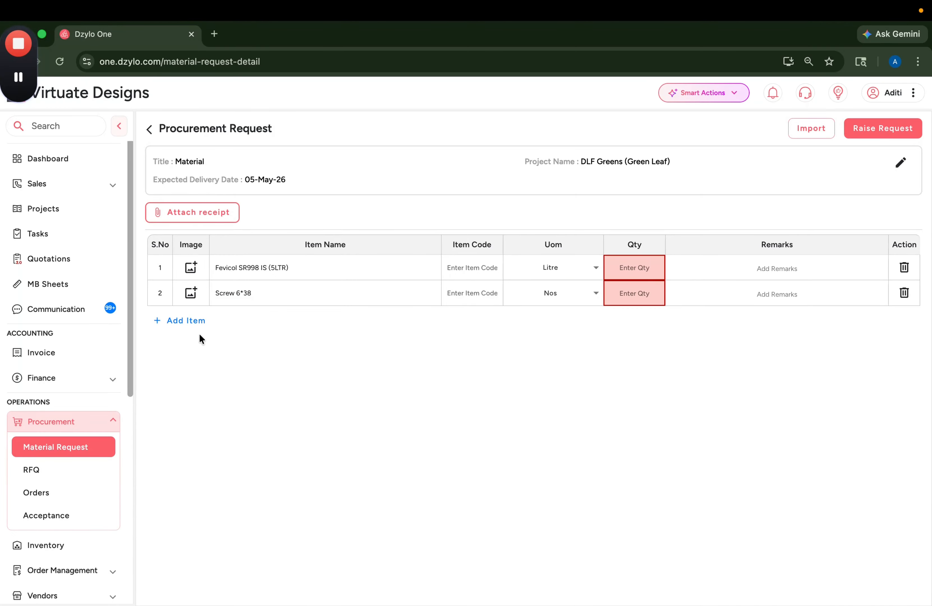
left_click(195, 325)
left_click(242, 320)
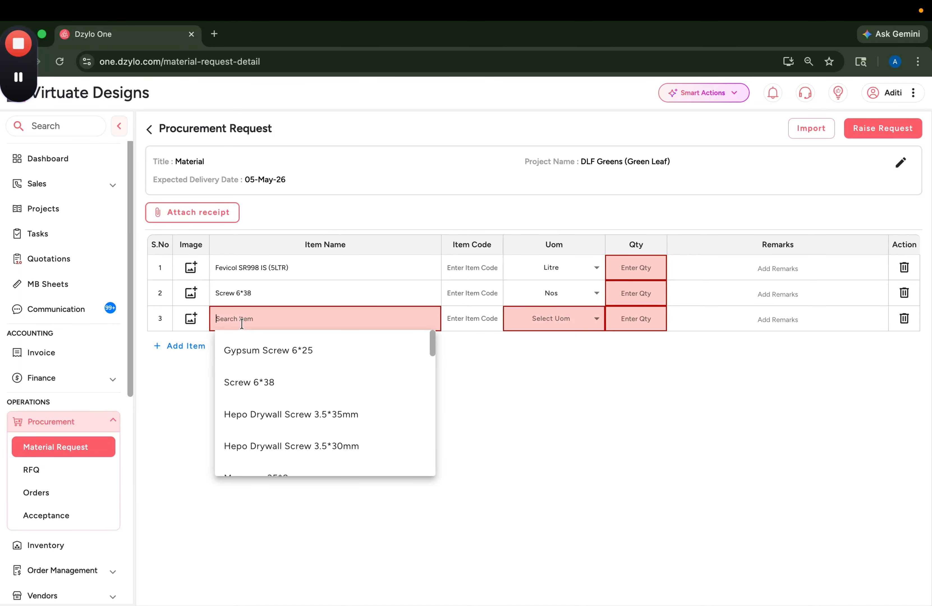
left_click(259, 419)
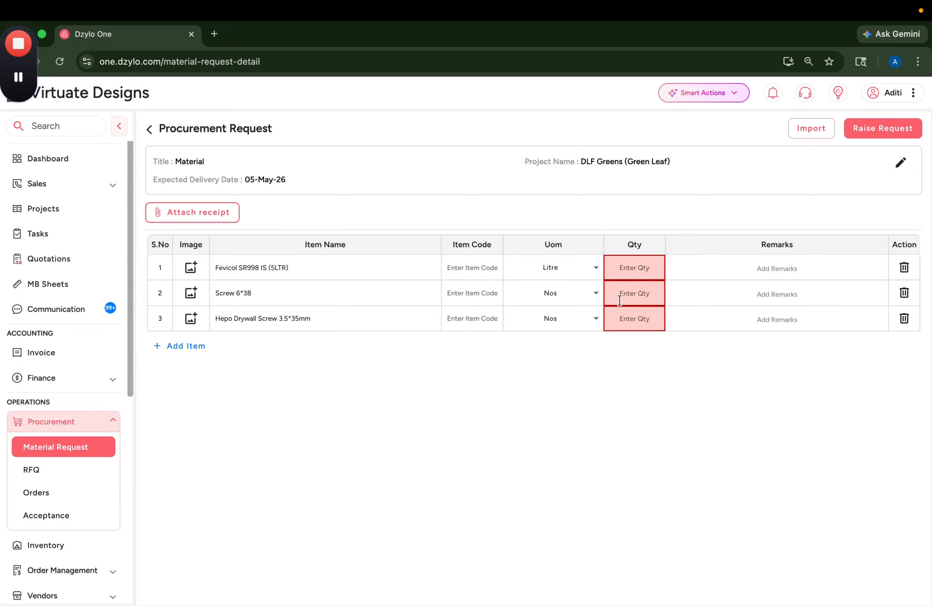
Check the request's import sources and the options for attaching a receipt
left_click(805, 136)
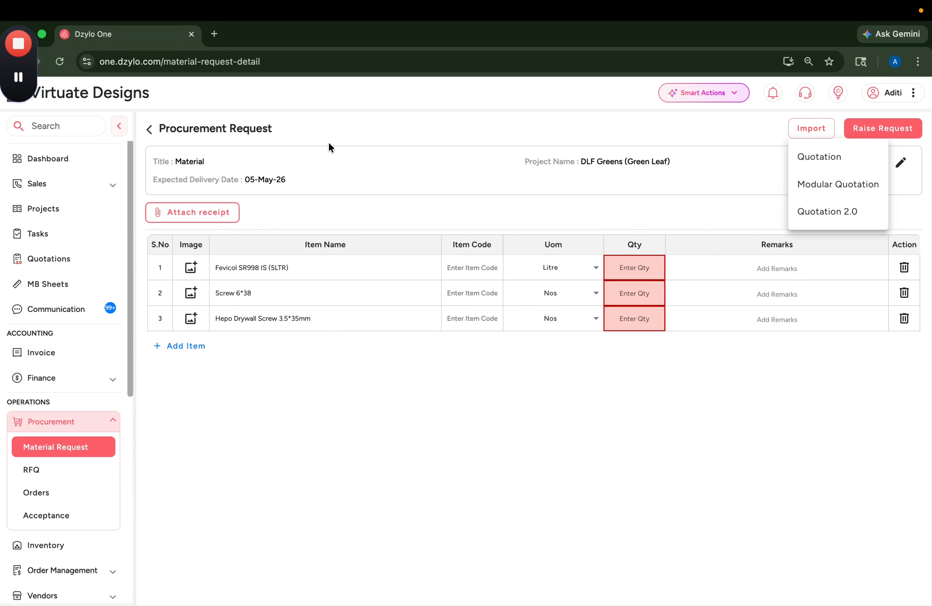
left_click(318, 167)
left_click(218, 212)
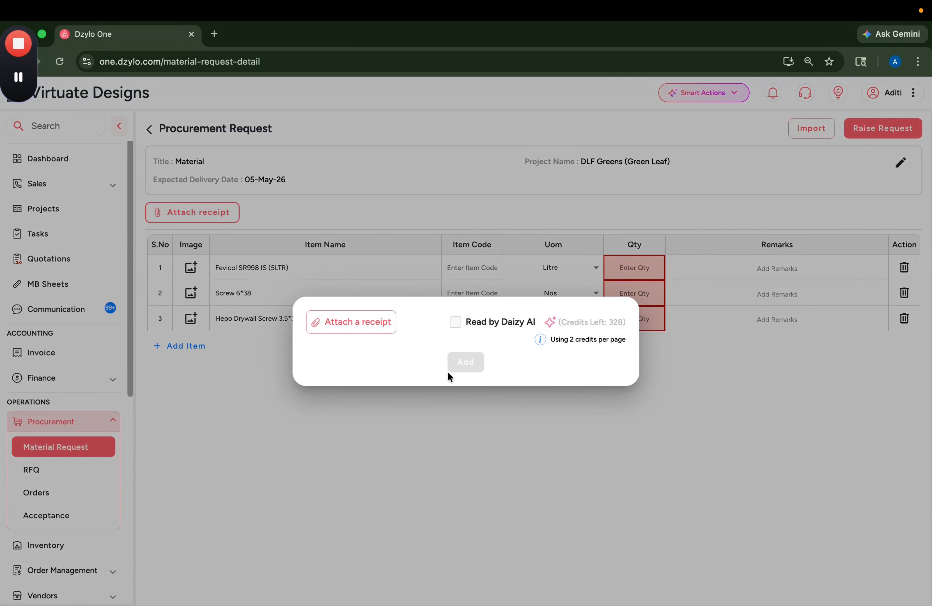
left_click(451, 432)
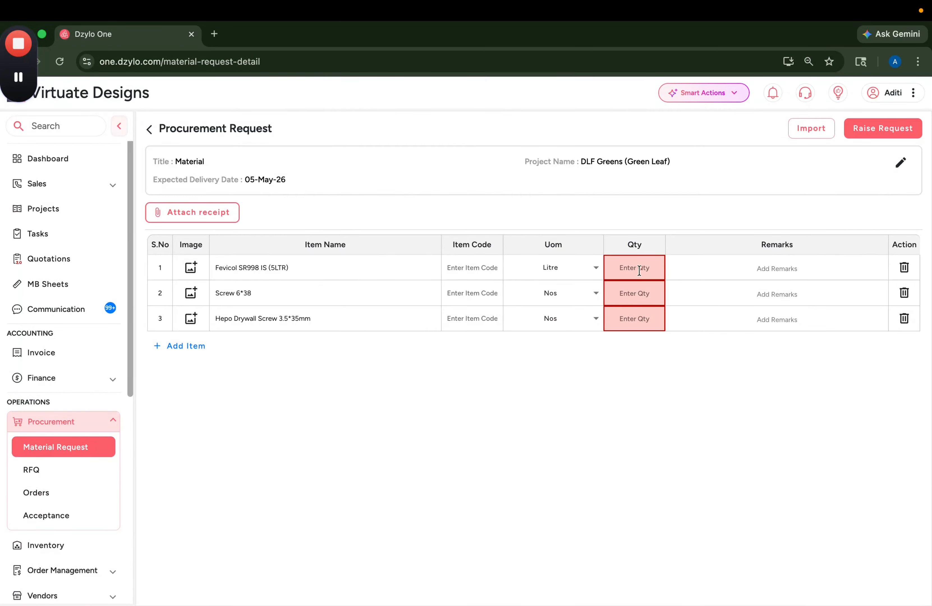
Enter quantities of 12 for Fevicol, 120 for Screw 6*38 and 110 for the drywall screw, and submit the request
left_click(639, 270)
type("12")
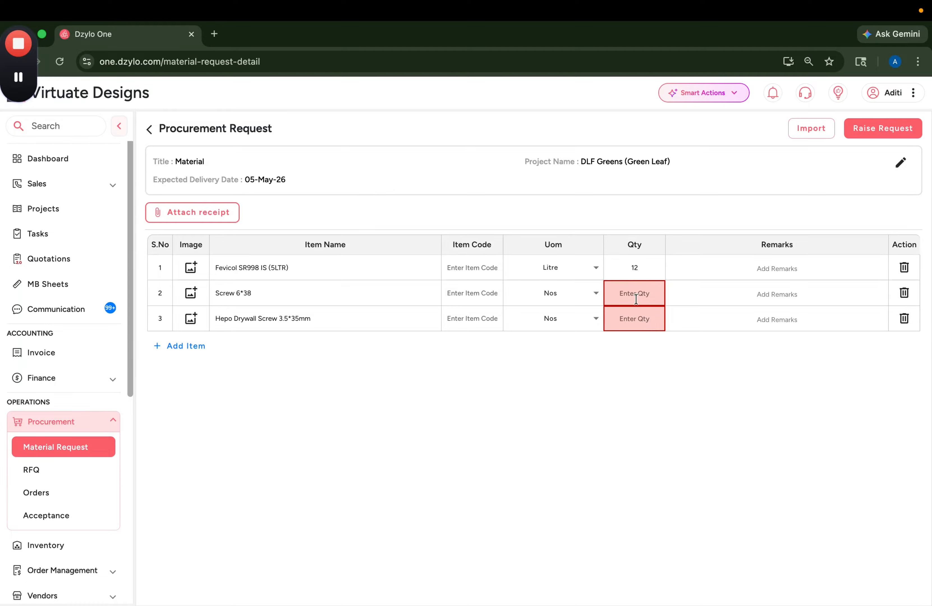
left_click(636, 299)
type("120")
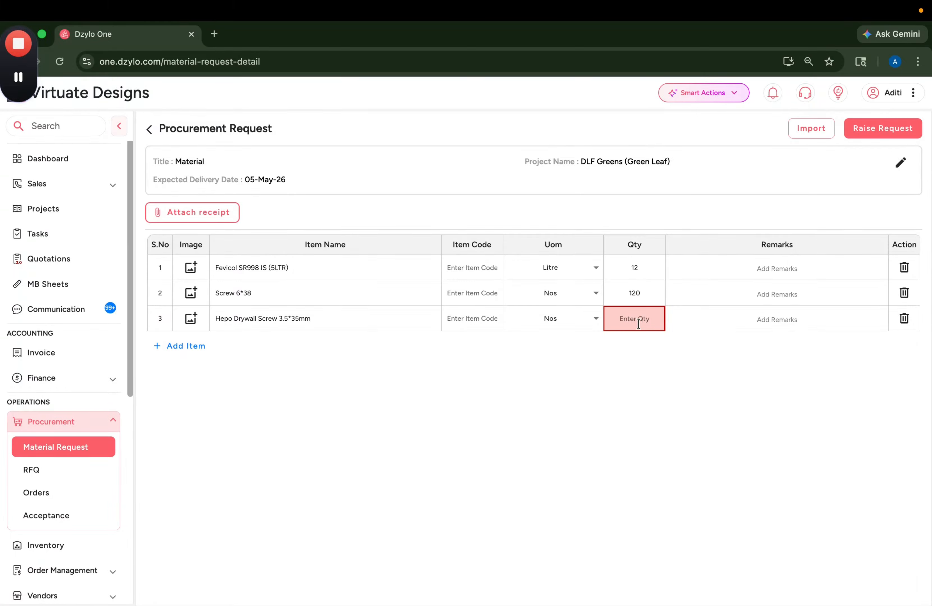
left_click(638, 321)
type("110")
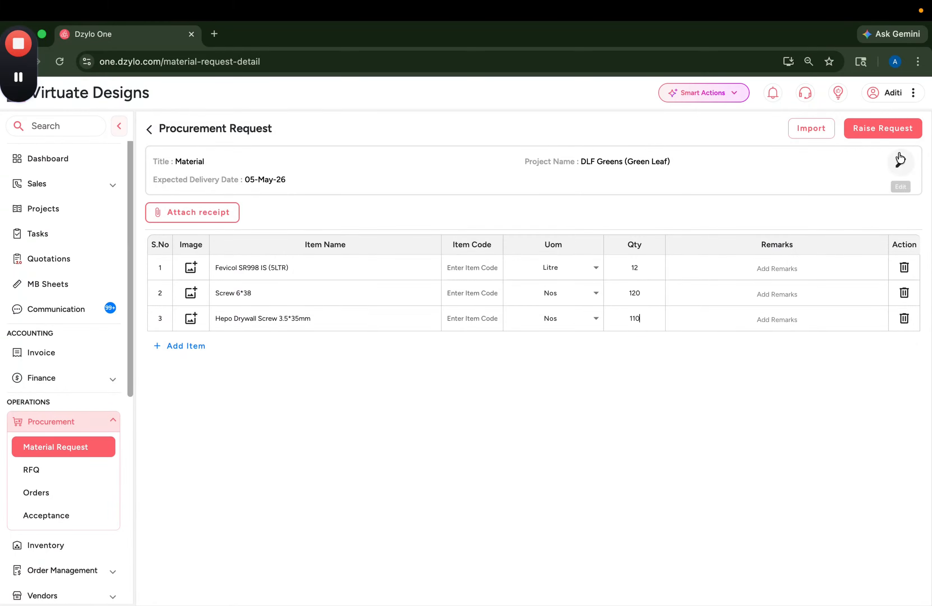
left_click(883, 134)
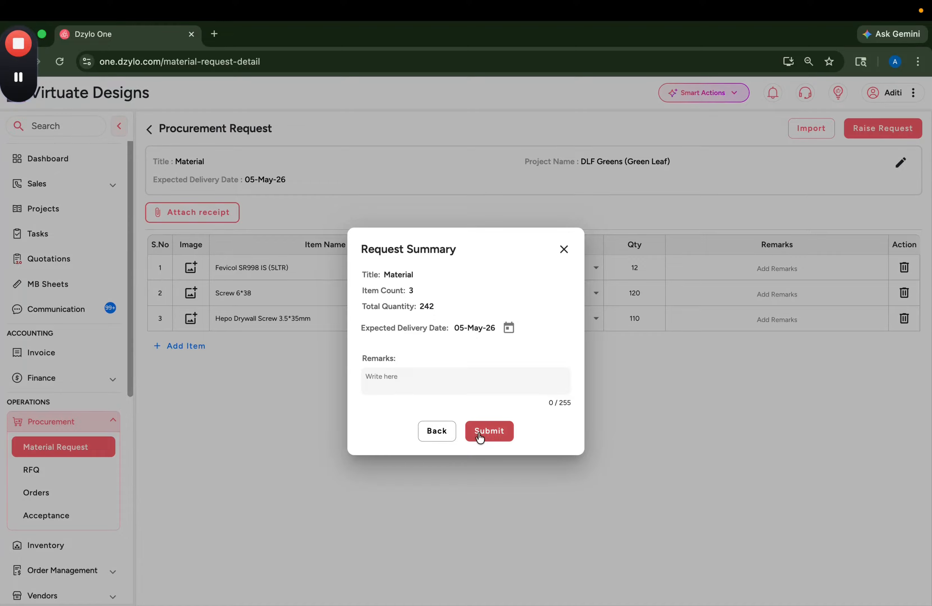
left_click(484, 429)
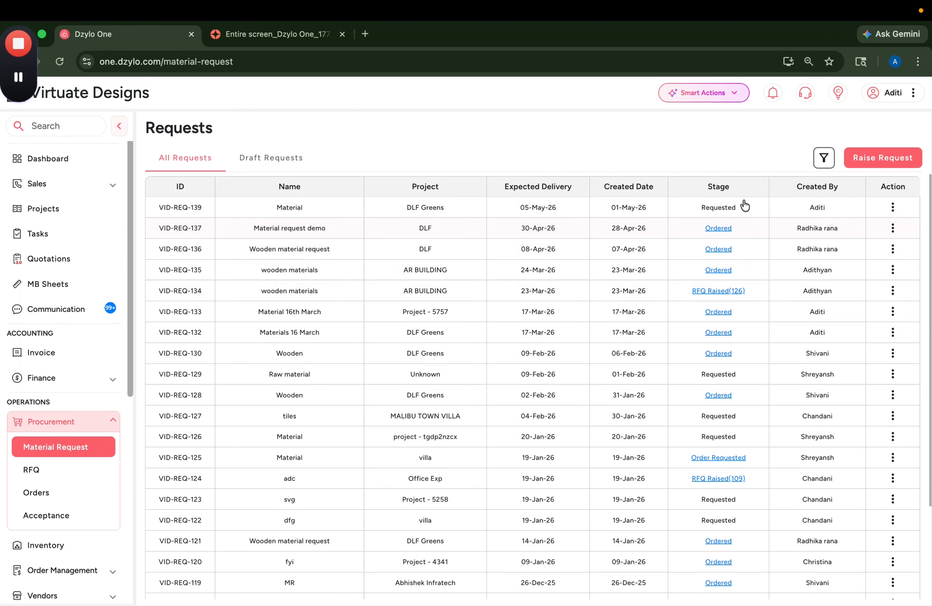
Start raising an RFQ from the newly submitted Material request and select AP Traders as a vendor
left_click(892, 209)
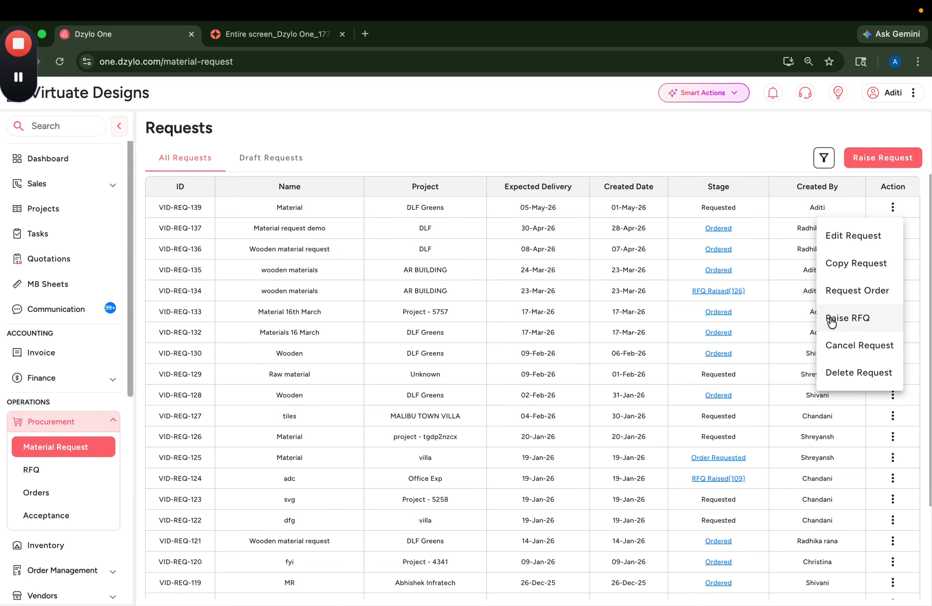
left_click(848, 322)
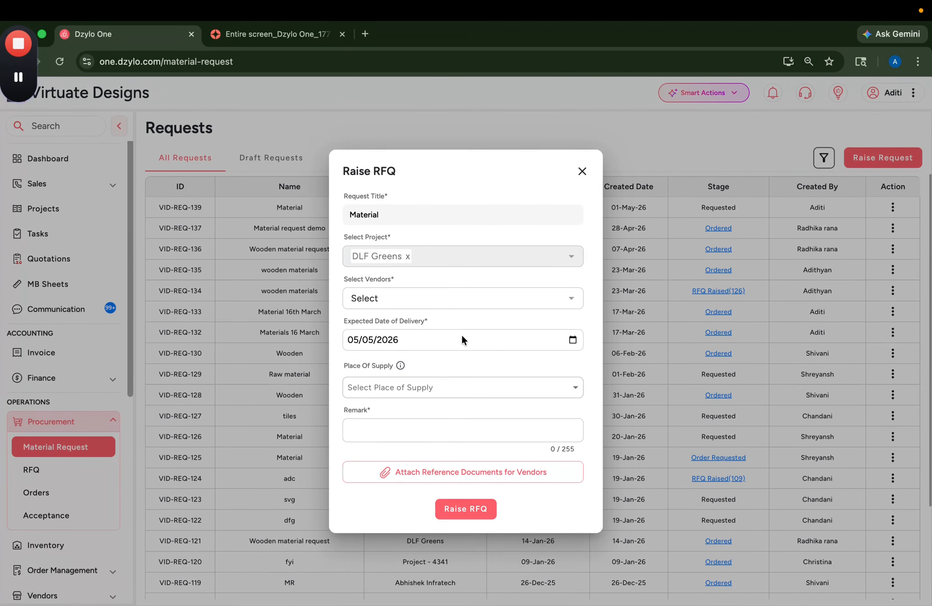
left_click(465, 304)
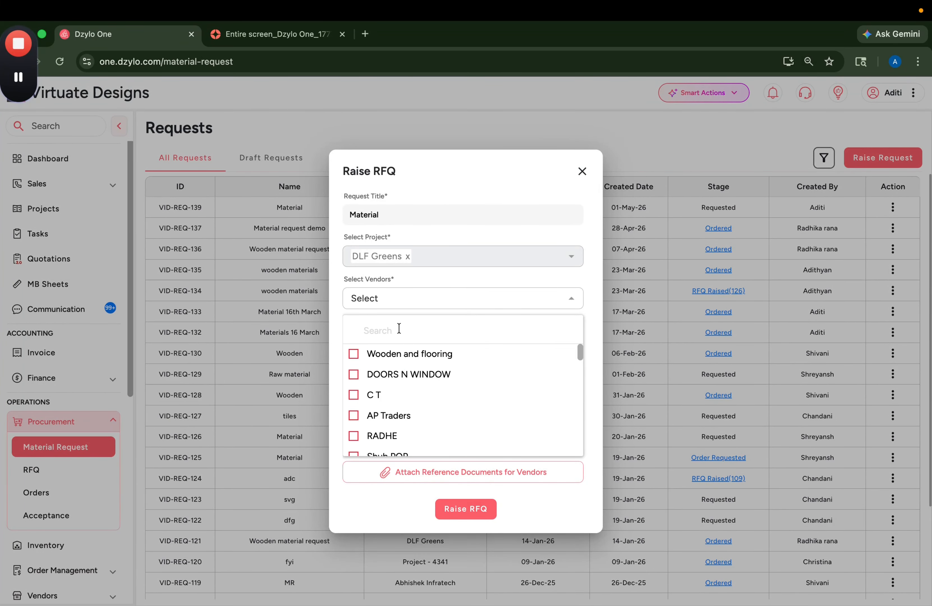
left_click(370, 330)
type("ao")
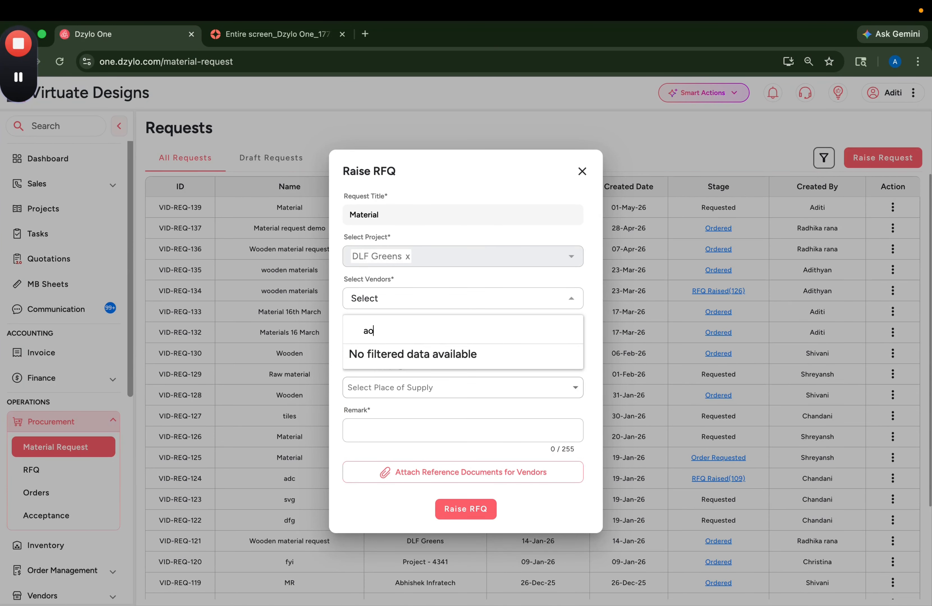
key("BackSpace")
type("p")
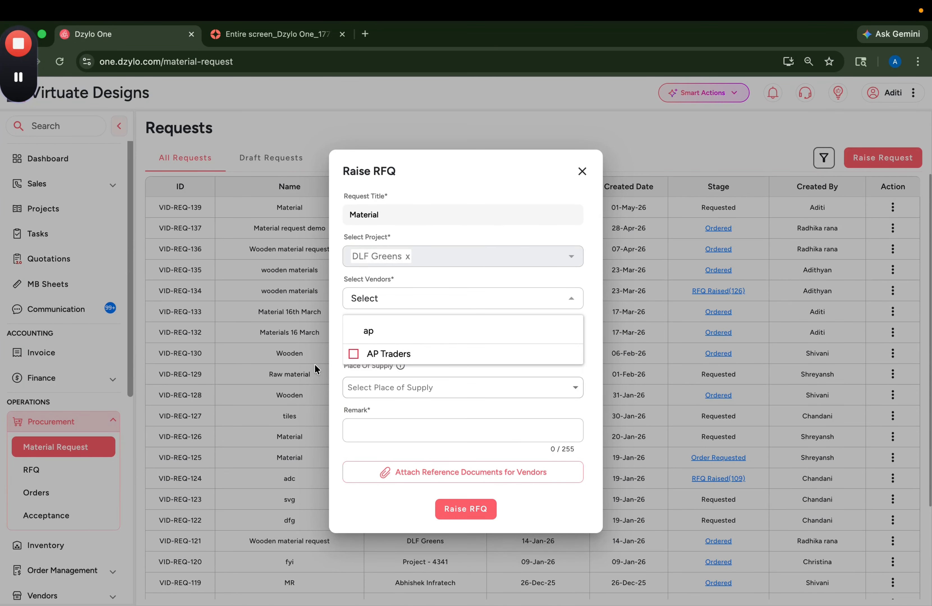
left_click(354, 354)
Add RADHE and a third, individually named vendor to the RFQ's vendor selection
key("BackSpace")
key("BackSpace")
type("radh")
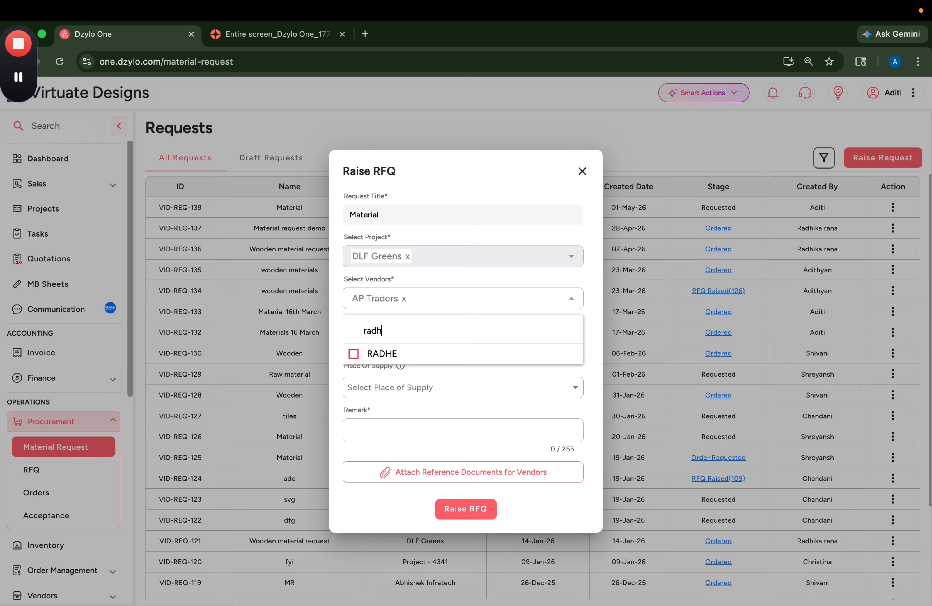
left_click(363, 359)
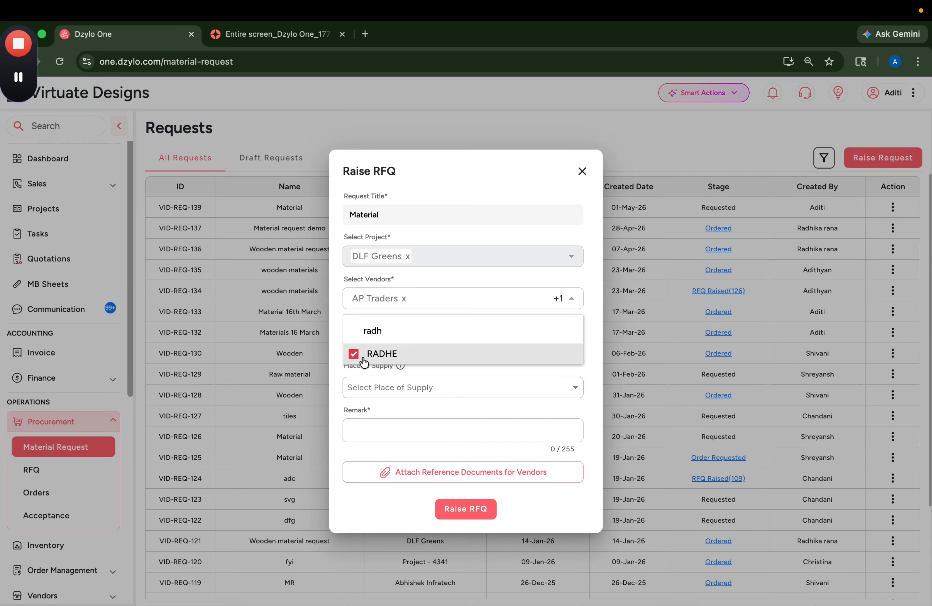
key("BackSpace")
key("BackSpace")
key("BackSpace")
key("BackSpace")
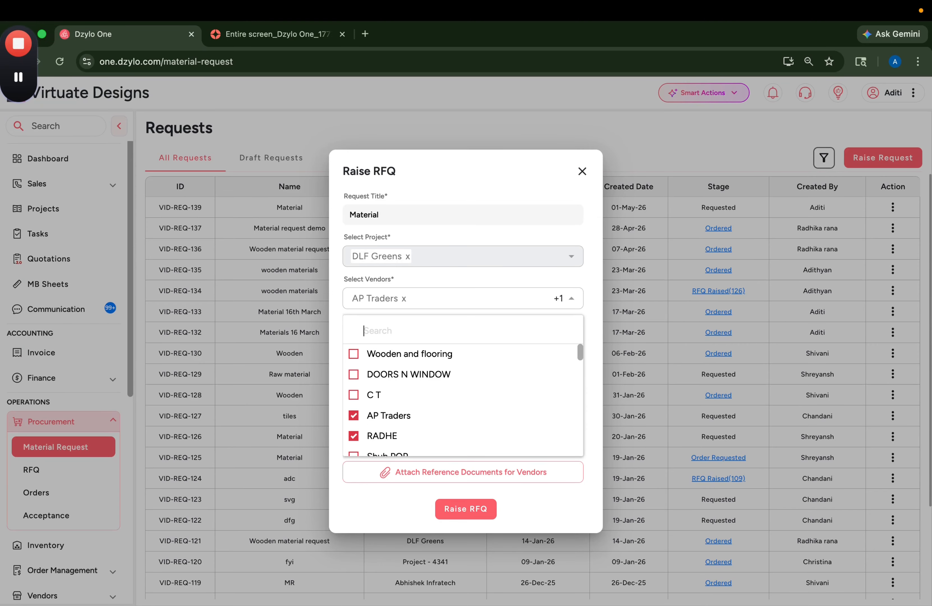
type("ragh")
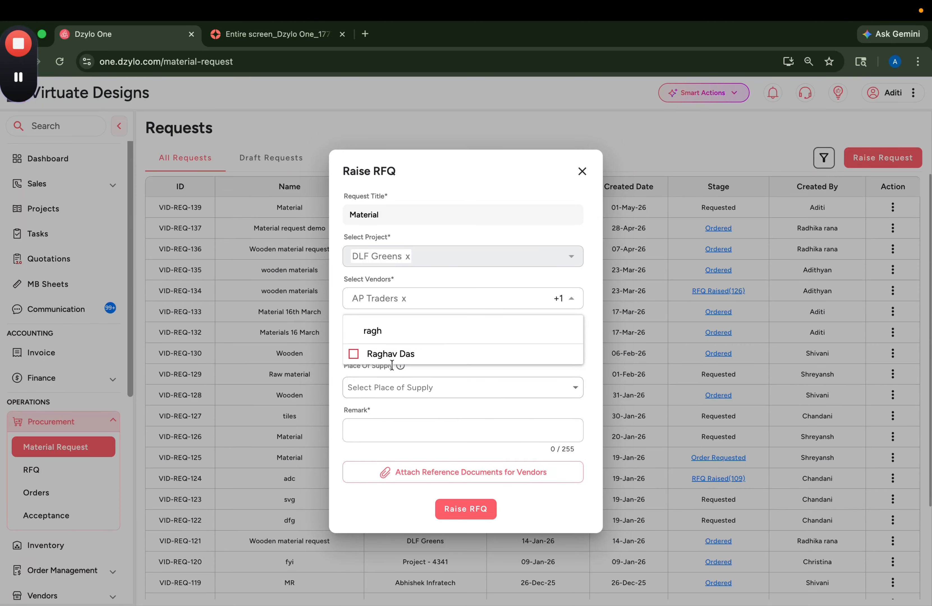
left_click(389, 358)
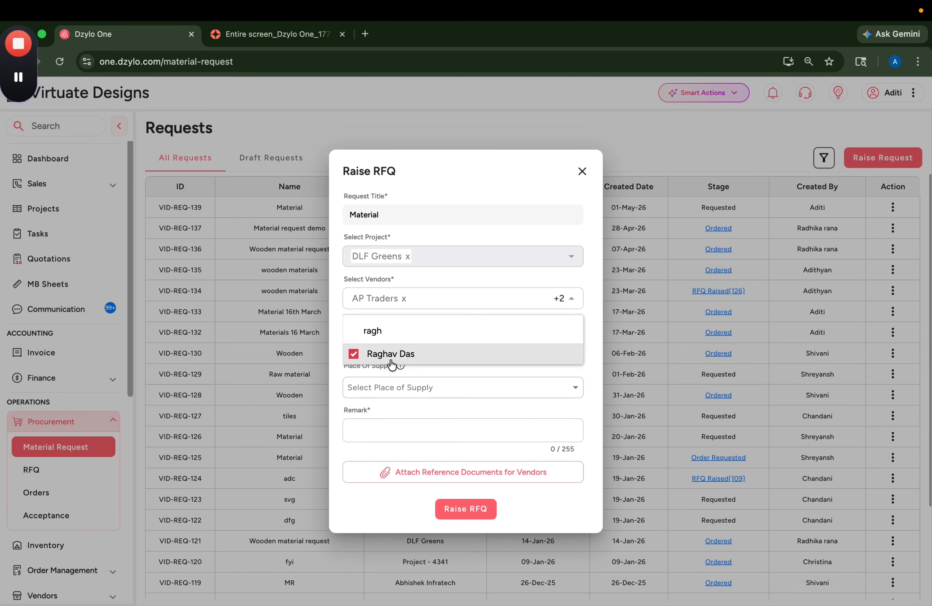
left_click(574, 301)
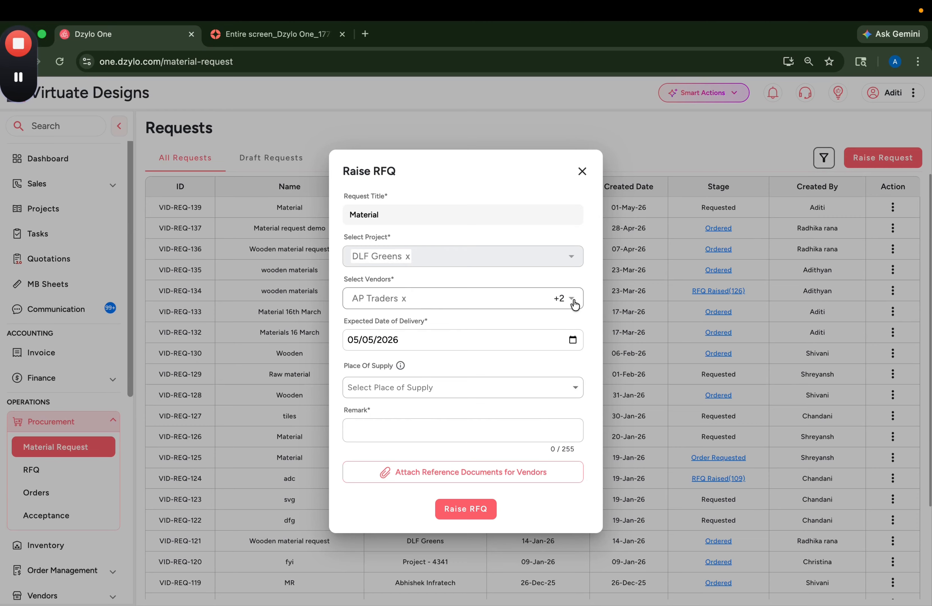
Set the RFQ's expected delivery date to 06/05/2026 and choose the project's address as the place of supply
left_click(572, 341)
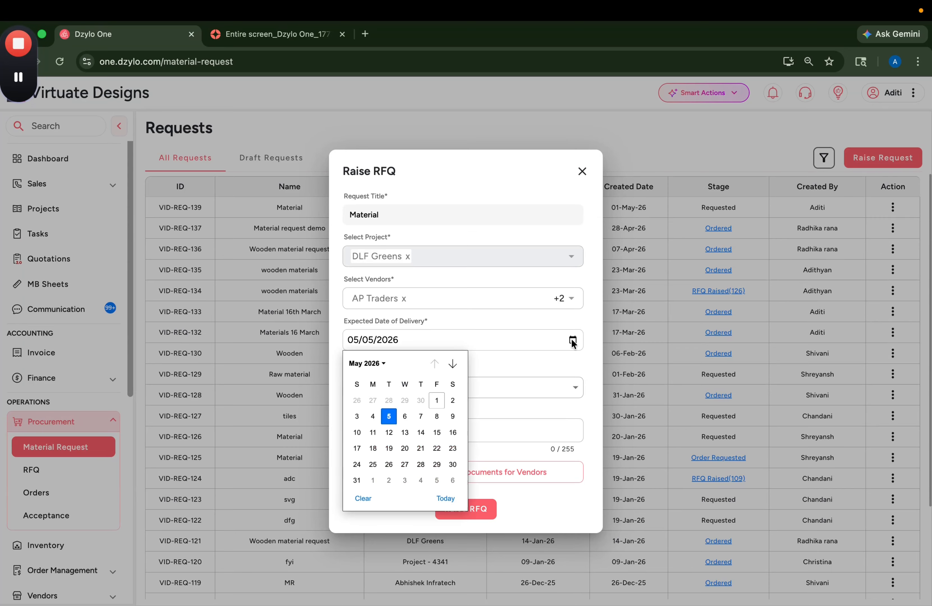
left_click(407, 415)
left_click(470, 391)
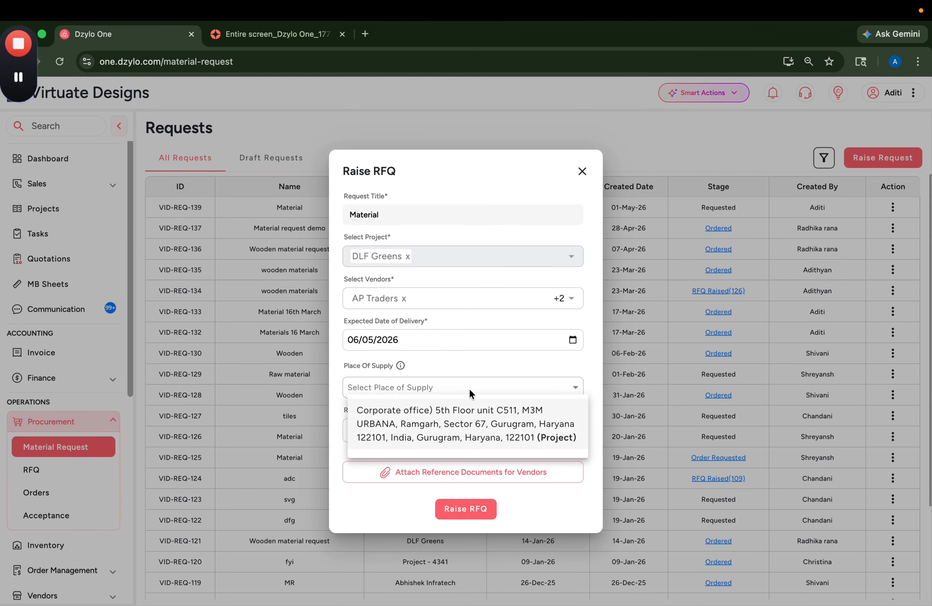
left_click(430, 425)
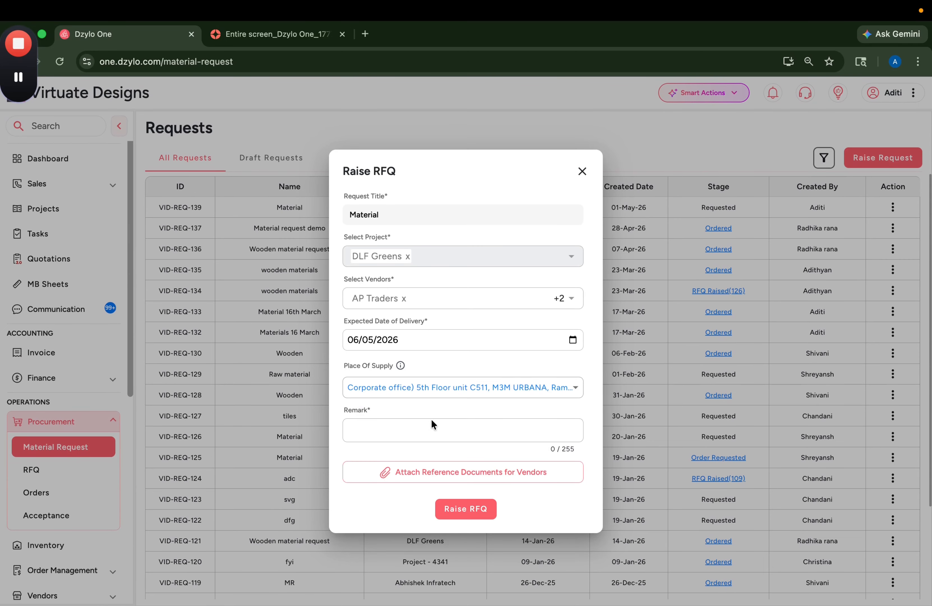
Enter the remark "please bid the prices" and raise the RFQ to the selected vendors
left_click(385, 435)
type("pl")
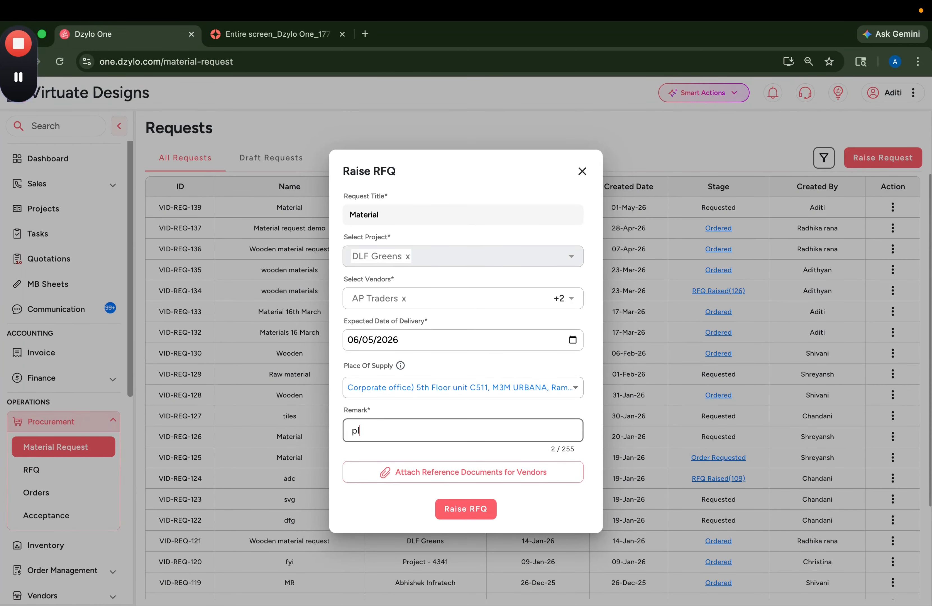
type("ease bid the prices")
left_click(461, 511)
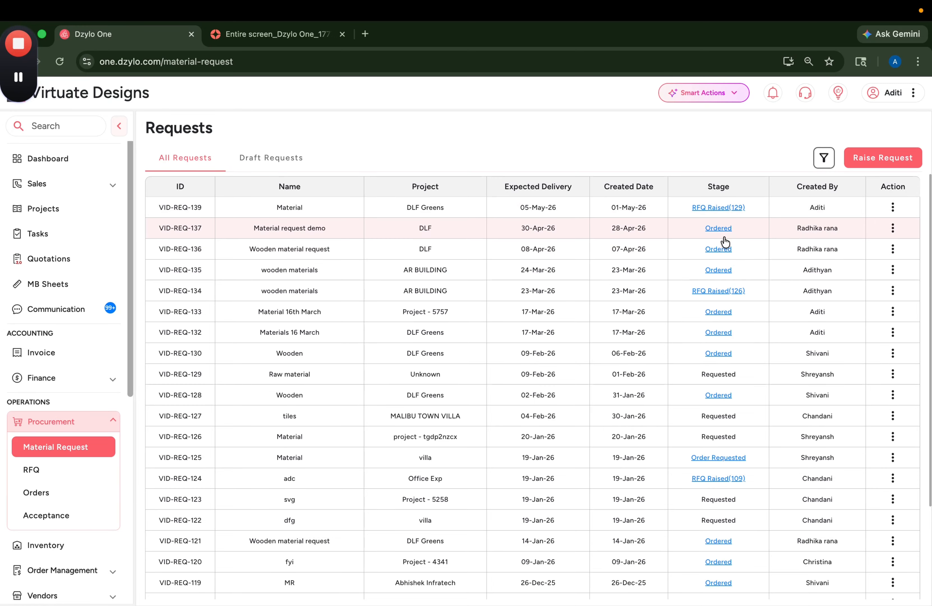
Open the details of the newly raised Material RFQ for DLF Greens from the RFQ list
left_click(29, 475)
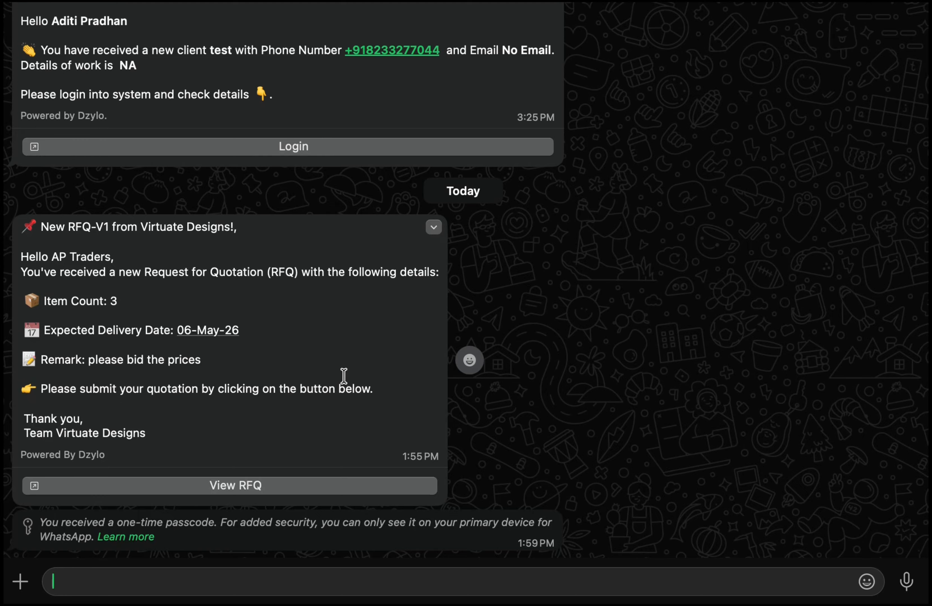
key("ctrl+Left")
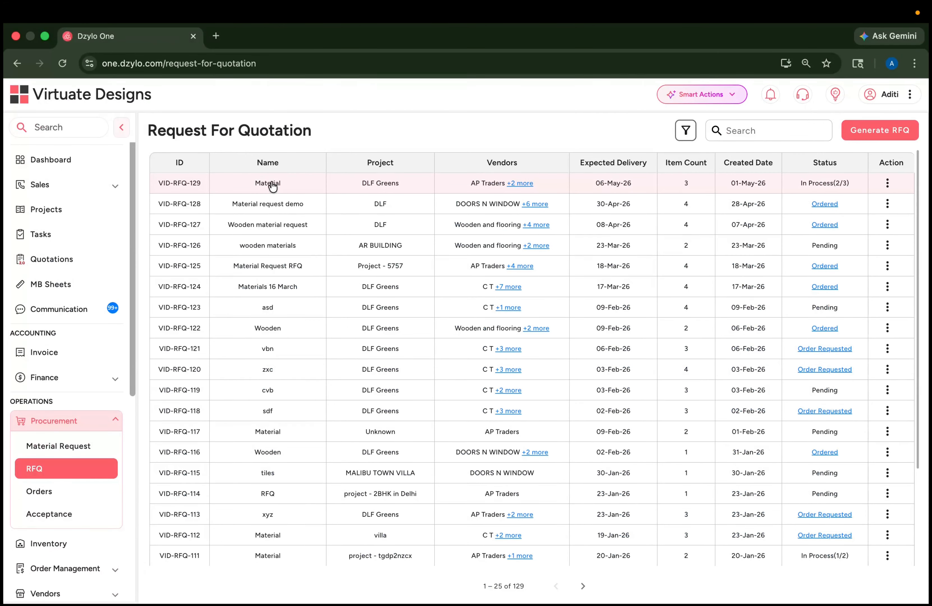
left_click(271, 184)
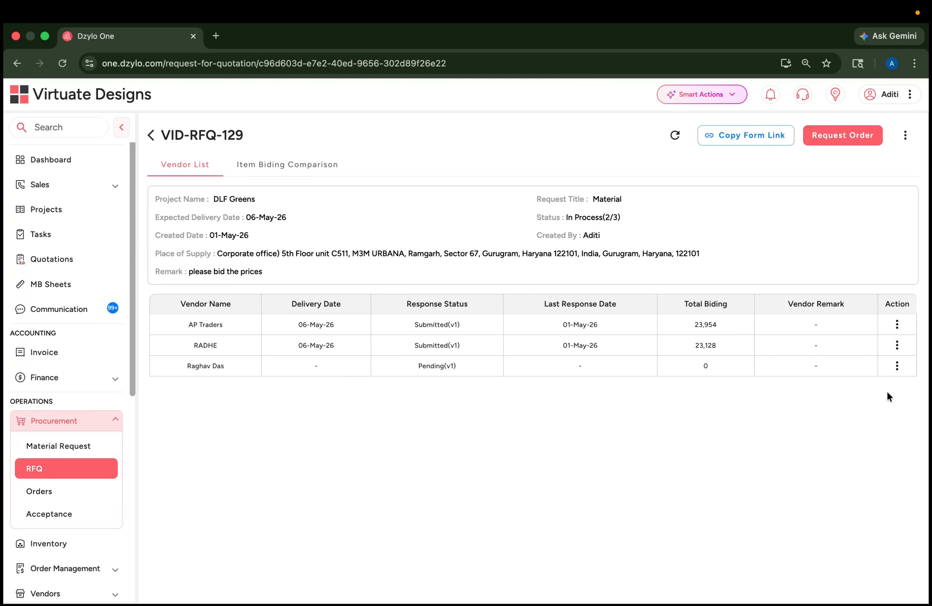
Resend the RFQ to RADHE for revision with the remark "please decrease the prices"
left_click(897, 345)
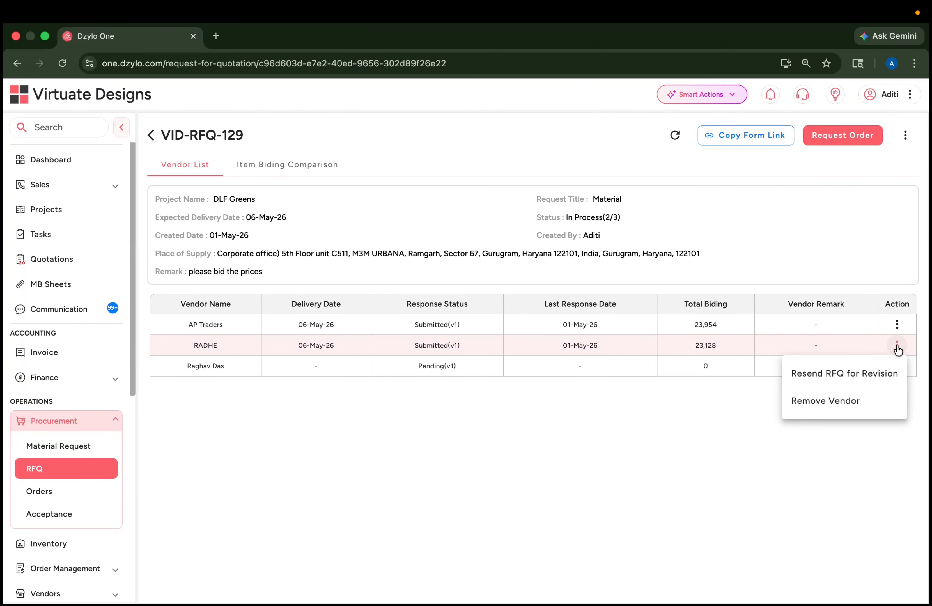
left_click(824, 385)
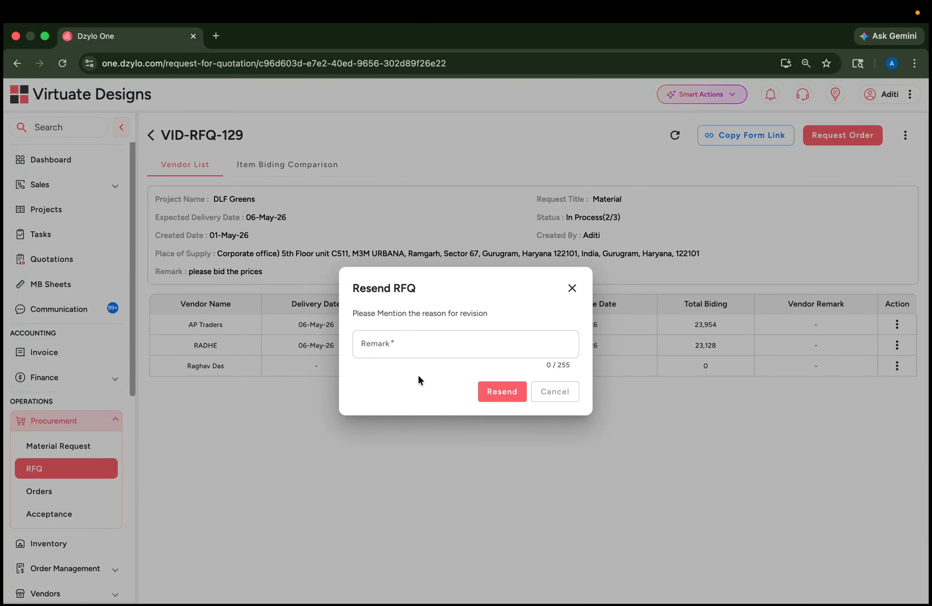
left_click(391, 345)
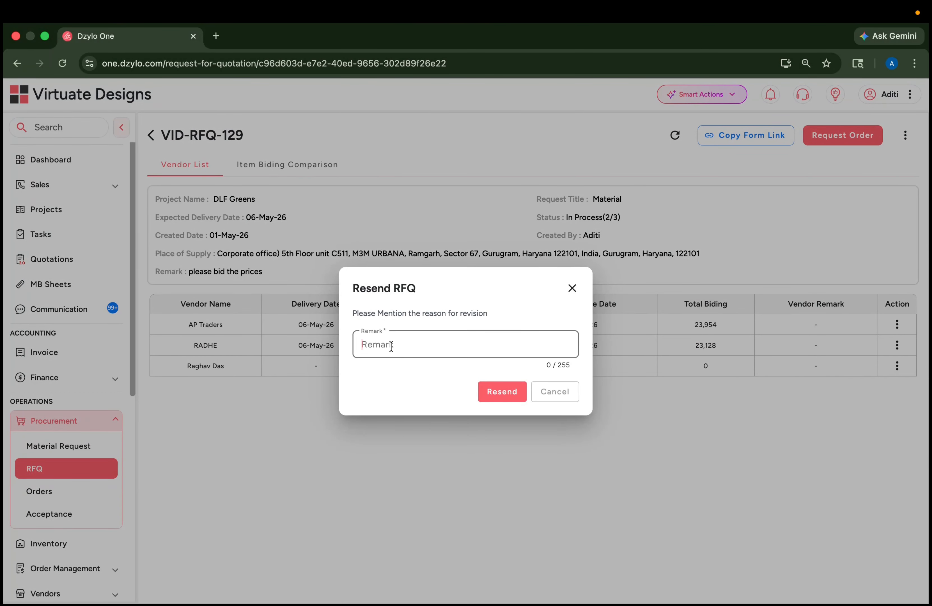
type("please")
type(" decre")
type("as")
type("rr")
key("BackSpace")
key("BackSpace")
type("the  prices")
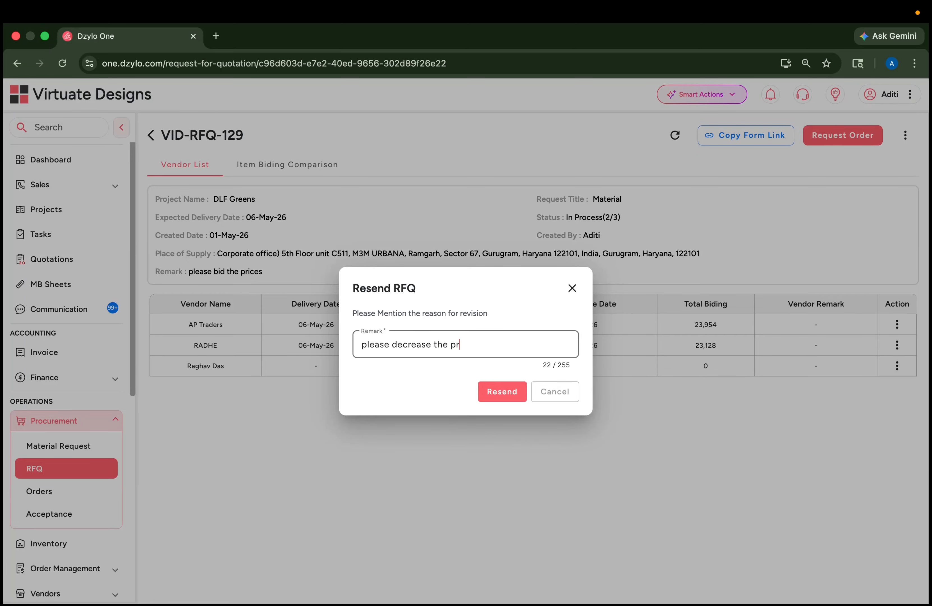
left_click(485, 390)
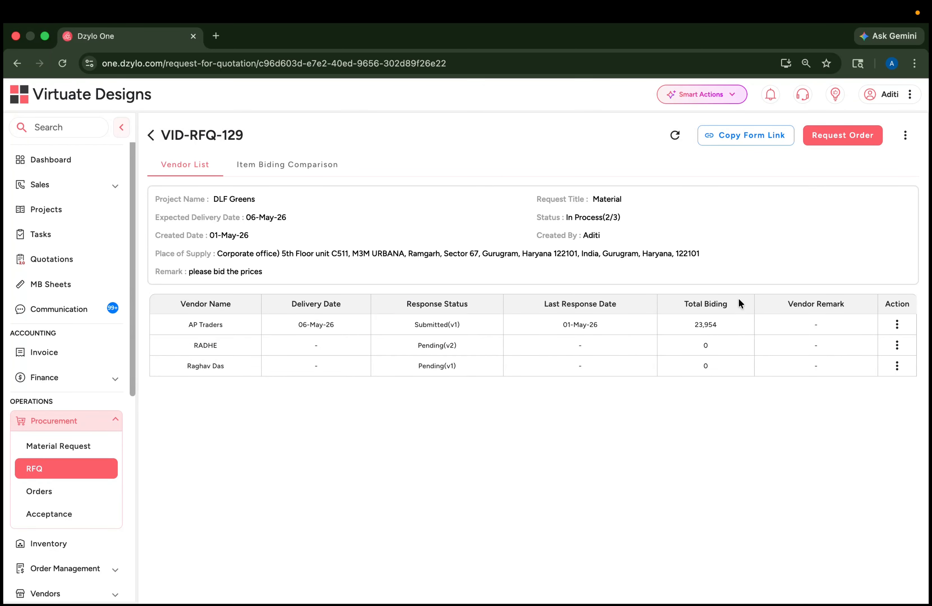
Add Shub POP as a new vendor to the RFQ and save it
left_click(905, 135)
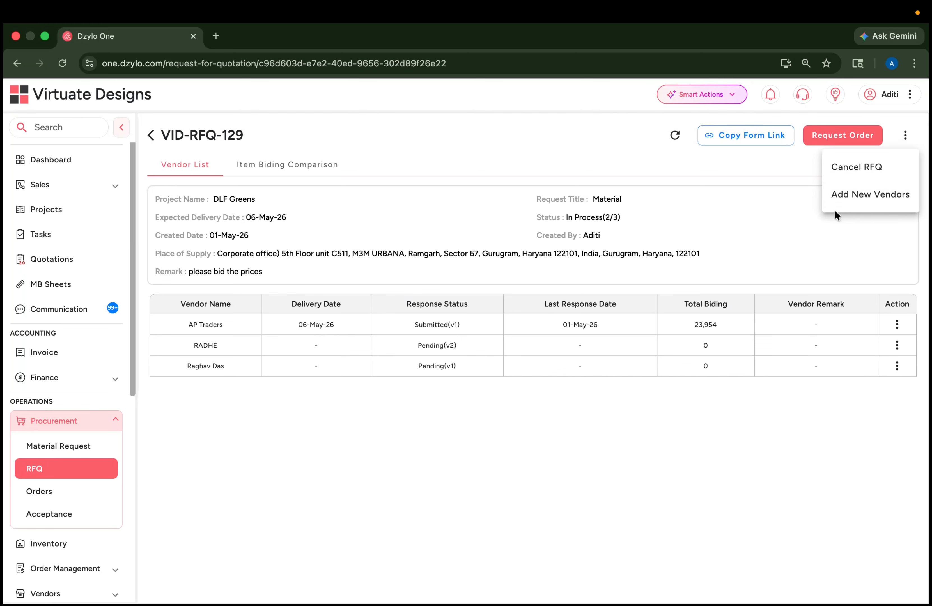
left_click(854, 195)
left_click(446, 345)
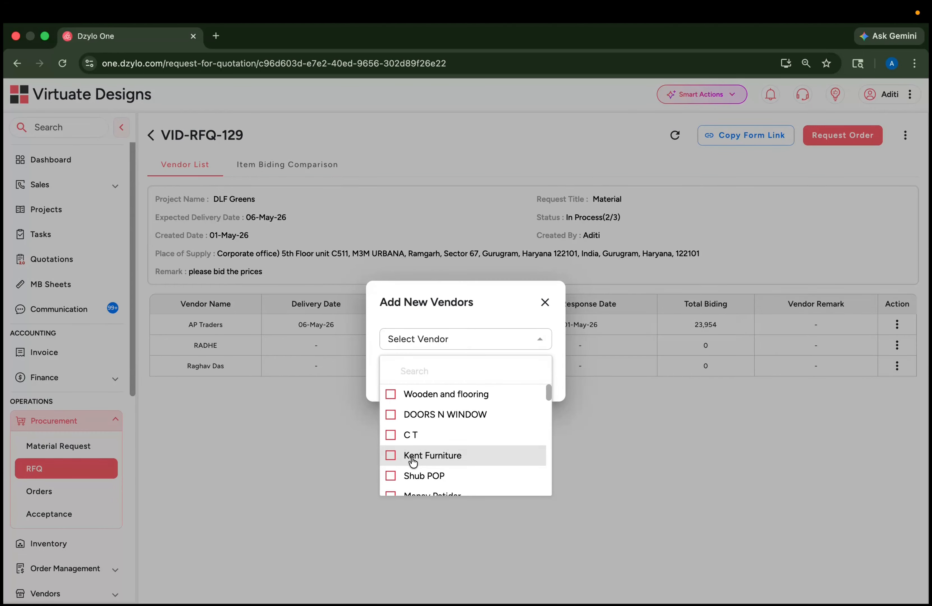
left_click(414, 476)
left_click(514, 352)
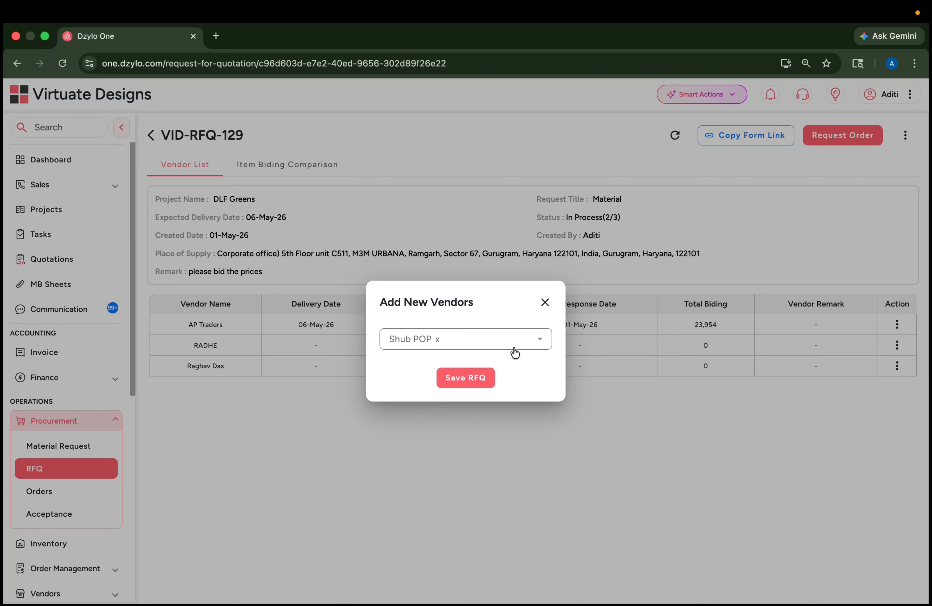
left_click(456, 385)
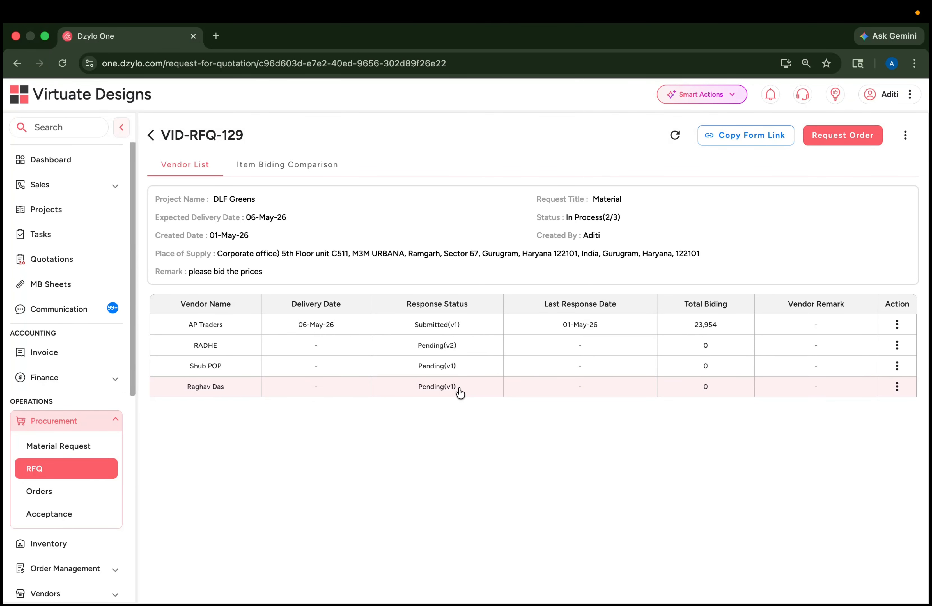
Copy the RFQ's vendor form link and open it in a new browser tab
left_click(724, 139)
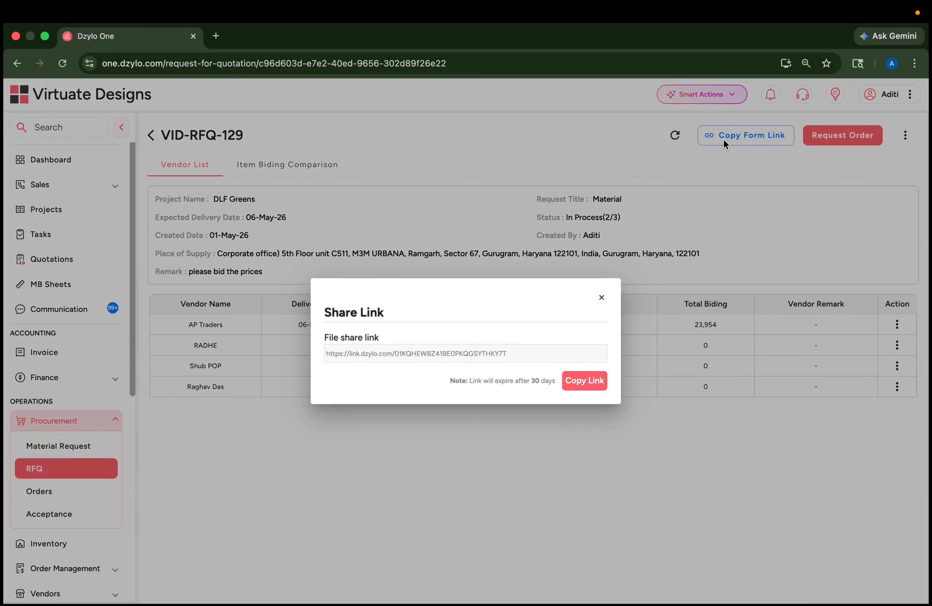
left_click(575, 391)
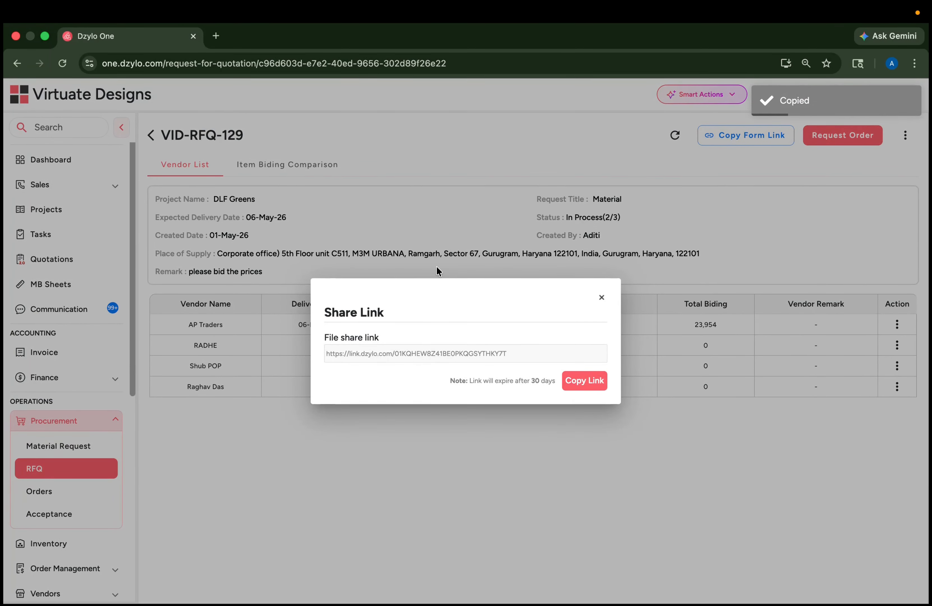
left_click(217, 40)
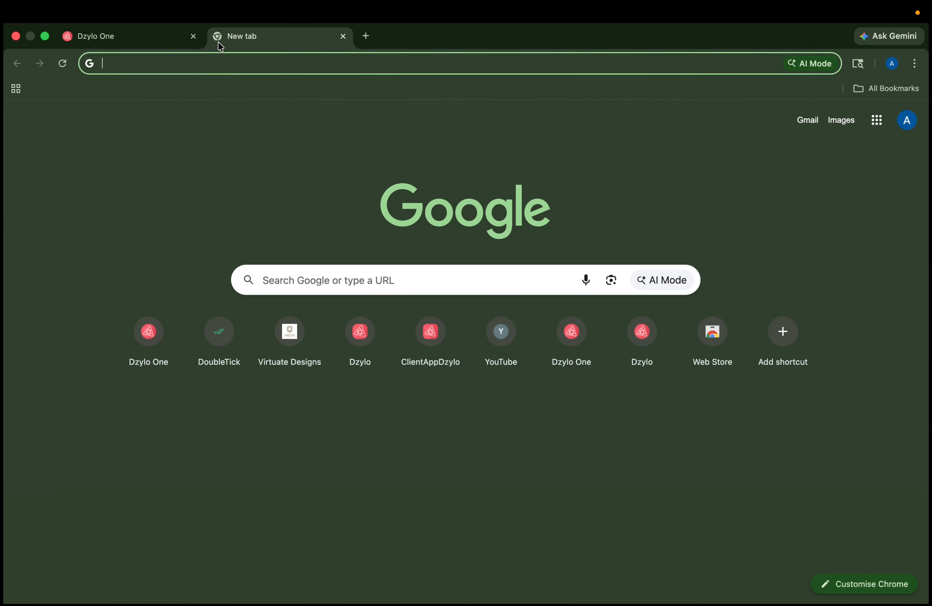
key("super+v")
key("Return")
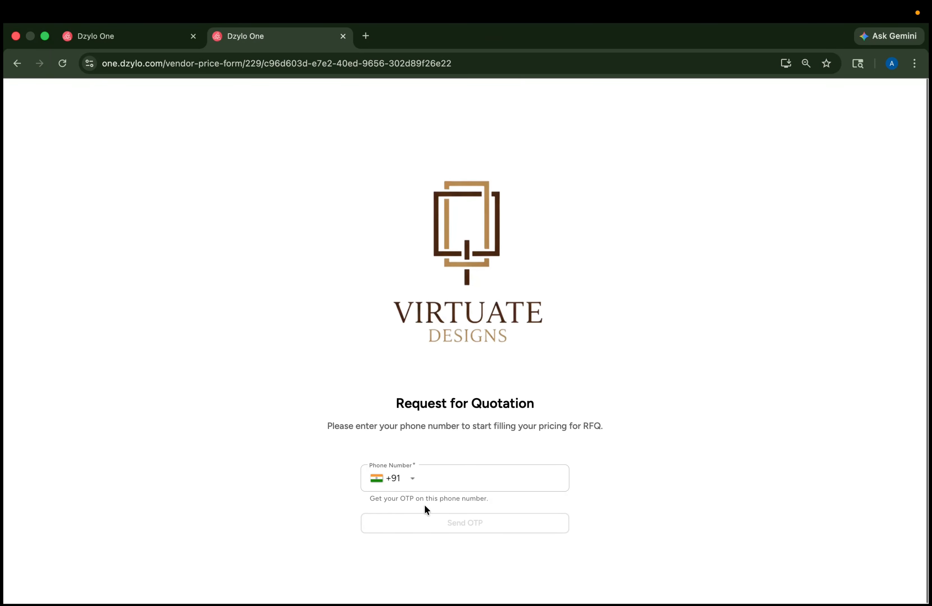
Enter the vendor's phone number on the quotation form and request a one-time passcode
left_click(446, 490)
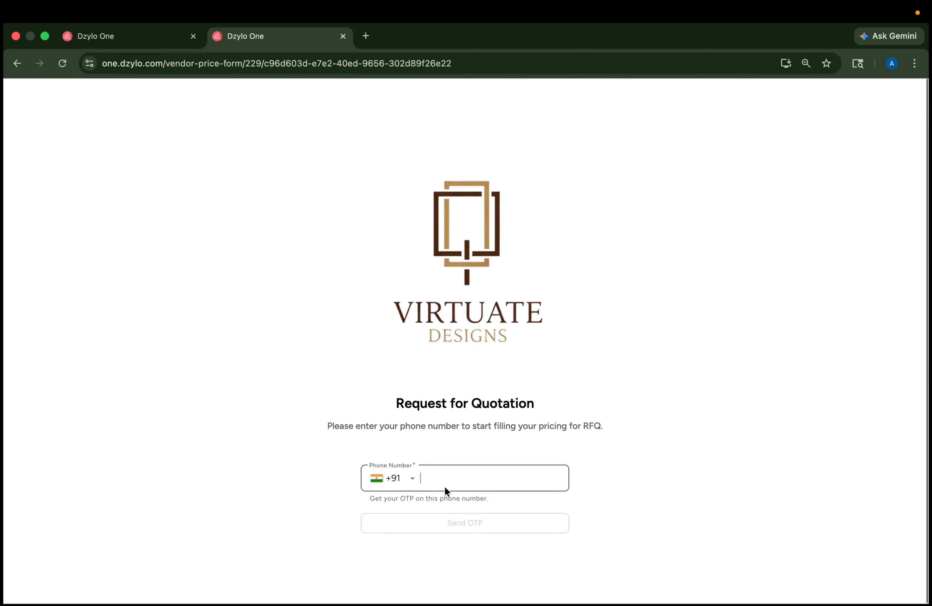
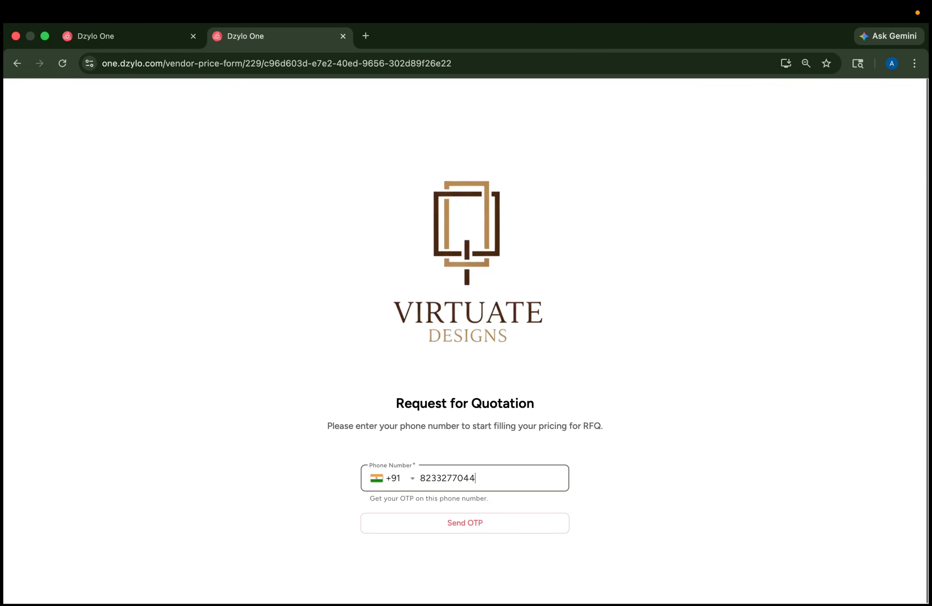
left_click(480, 523)
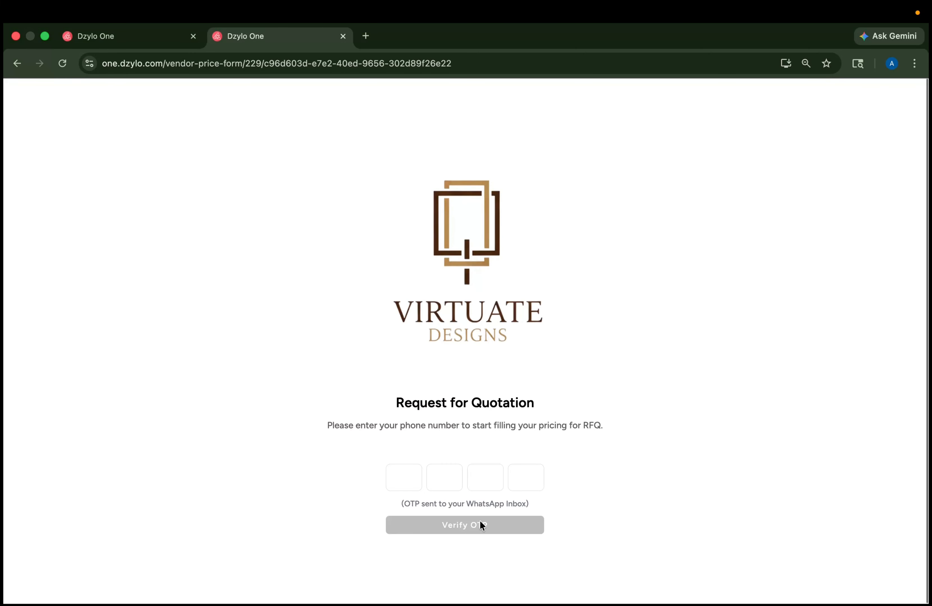
Enter the one-time passcode to open the vendor's quotation response form
left_click(407, 486)
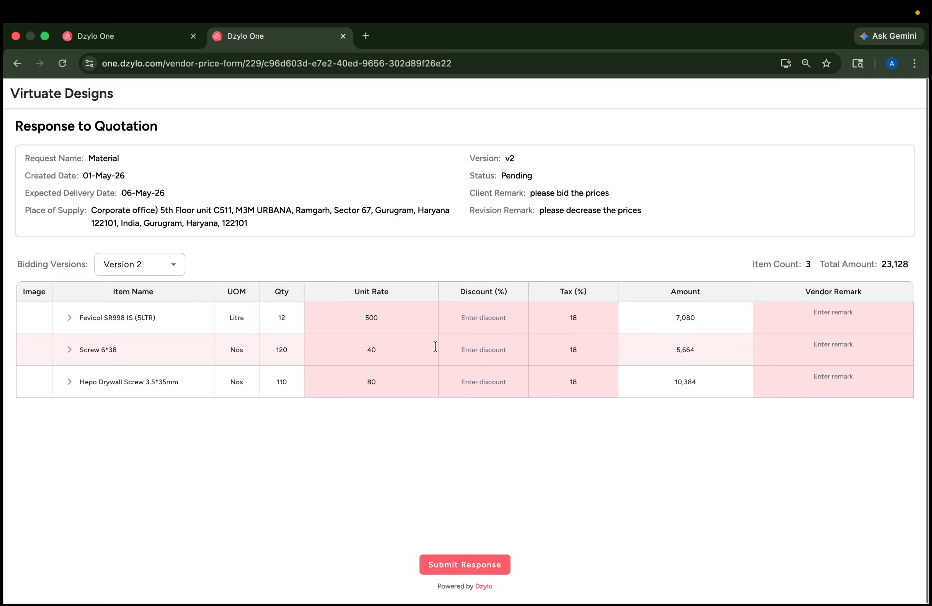
Set the unit rates in the Version 2 bid to 120 for Fevicol SR998 IS (5LTR) and 100 for Screw 6*38
left_click(398, 321)
key("BackSpace")
key("BackSpace")
key("BackSpace")
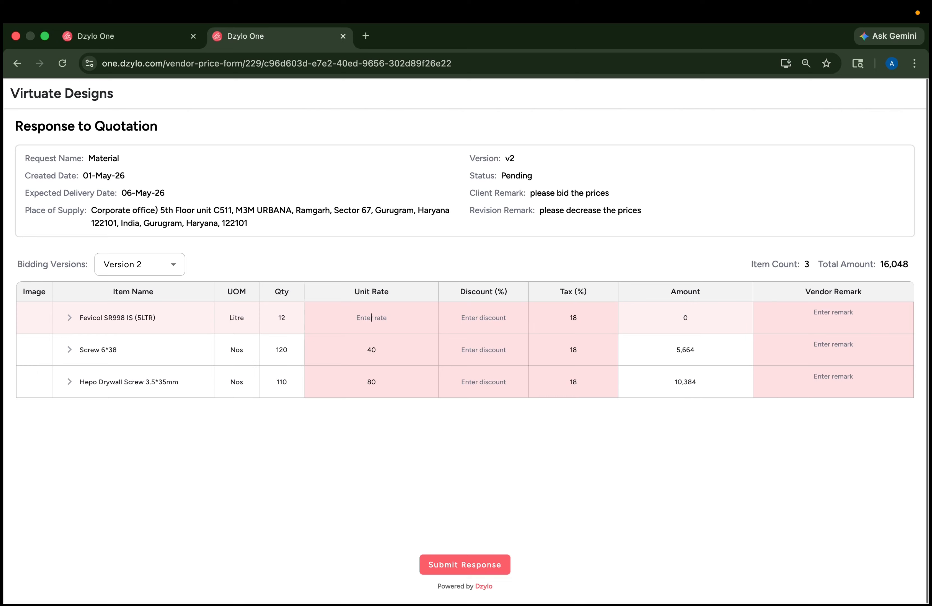
type("120")
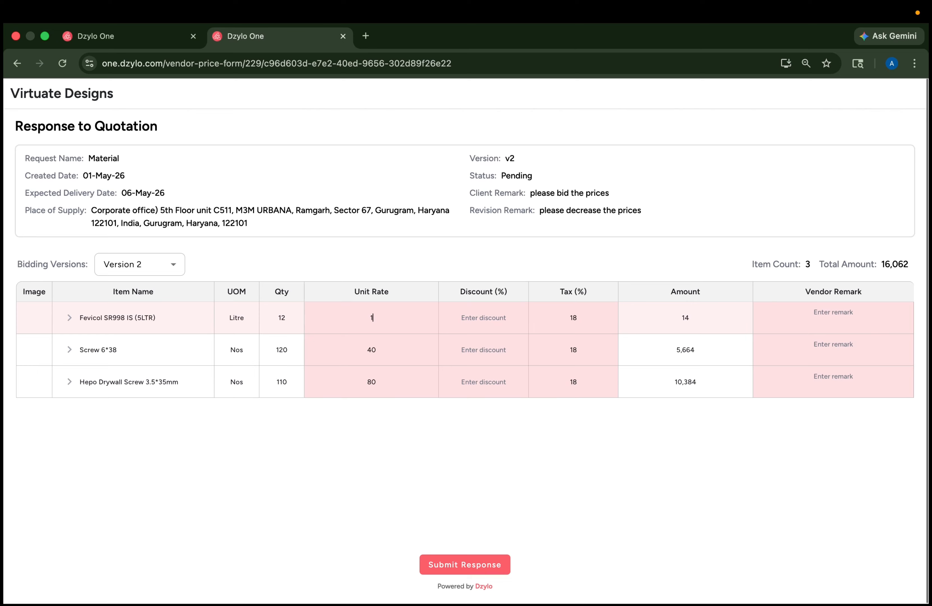
left_click(381, 347)
key("BackSpace")
key("BackSpace")
type("100")
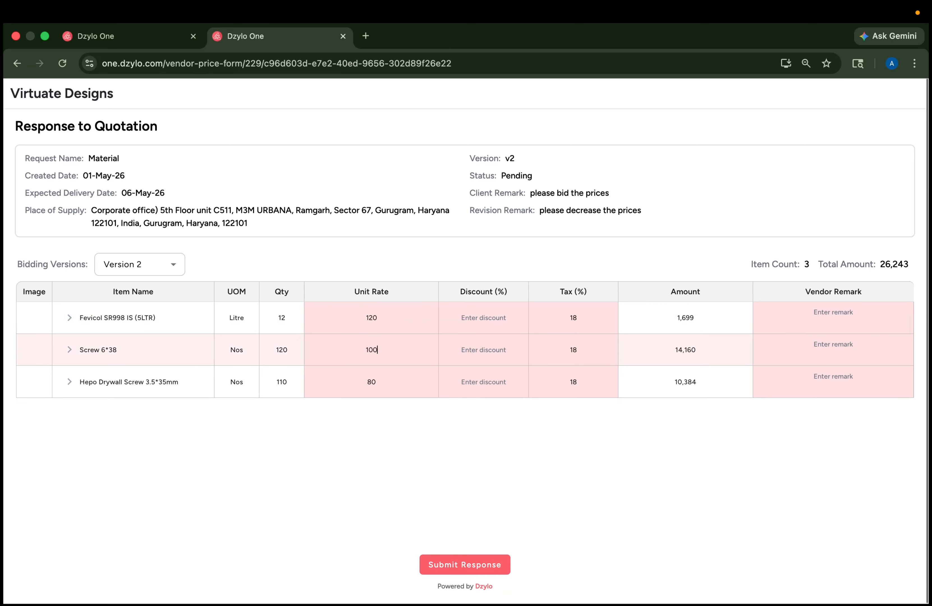
Set the unit rate of Hepo Drywall Screw 3.5*35mm to 60
left_click(420, 371)
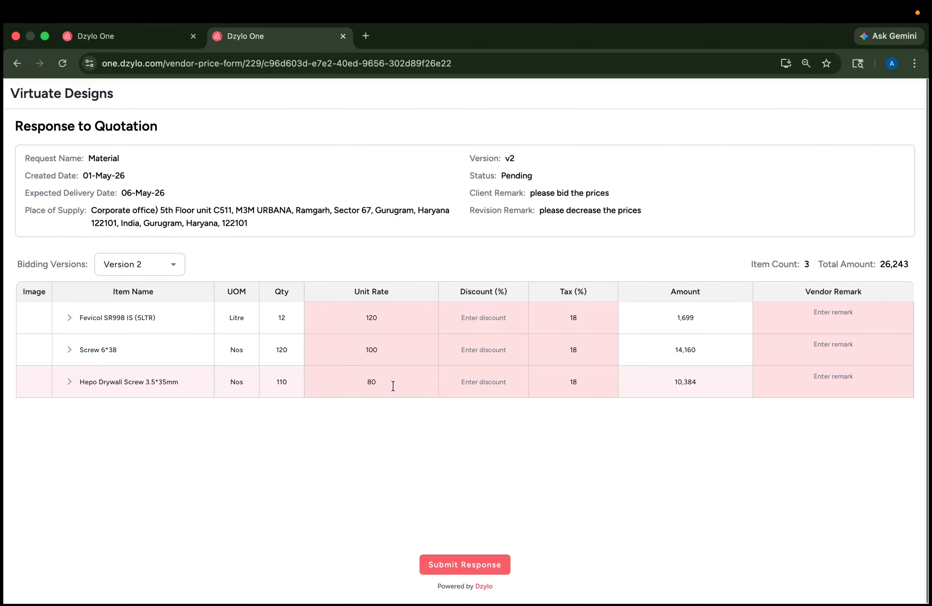
key("BackSpace")
key("BackSpace")
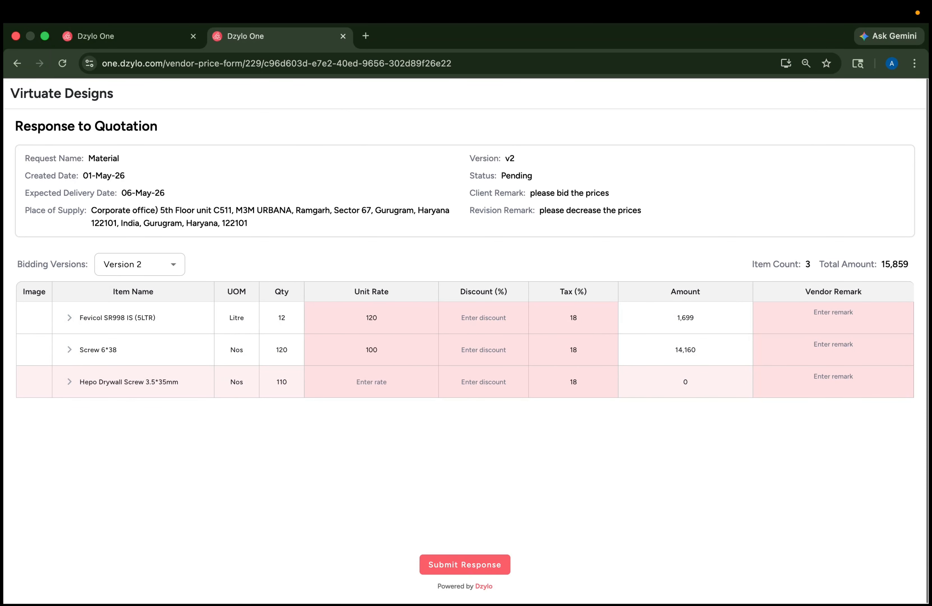
type("60")
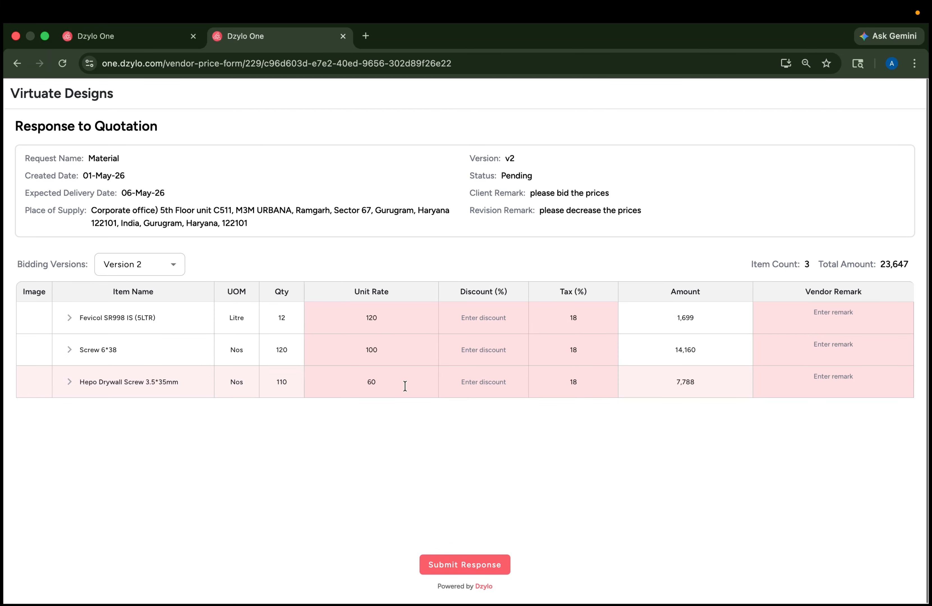
Submit the revised quotation response with delivery date 06-May-26 and close the submission notice
left_click(454, 566)
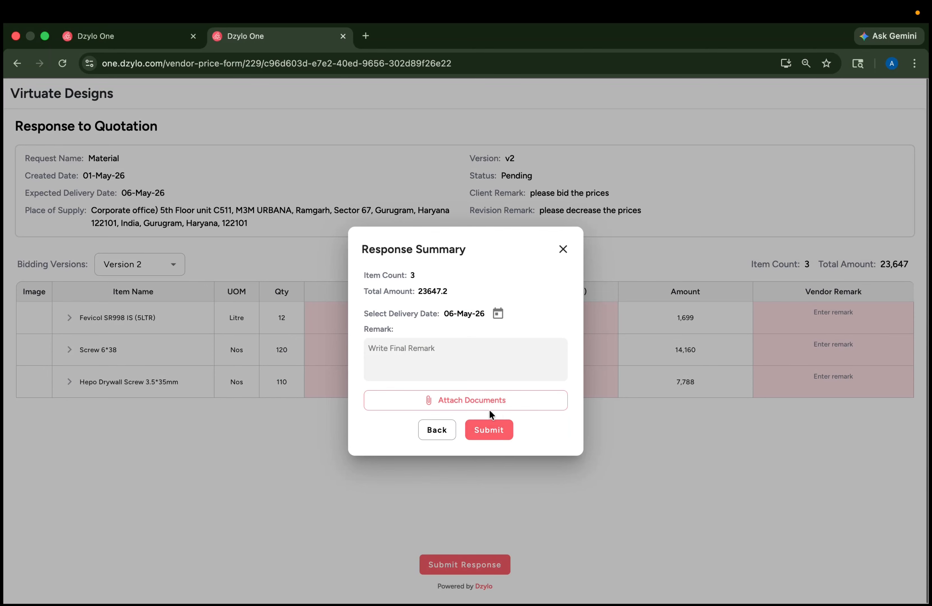
left_click(496, 430)
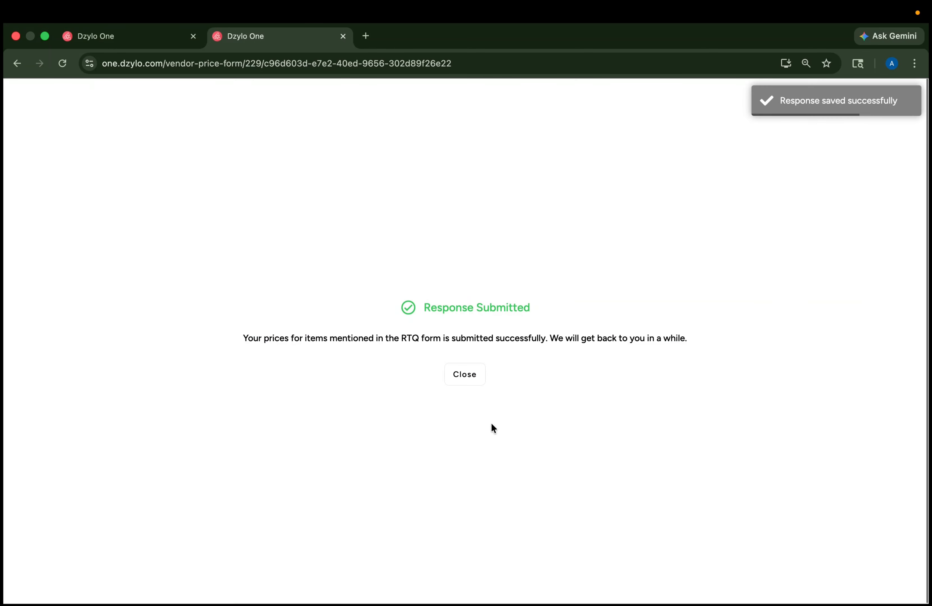
left_click(466, 374)
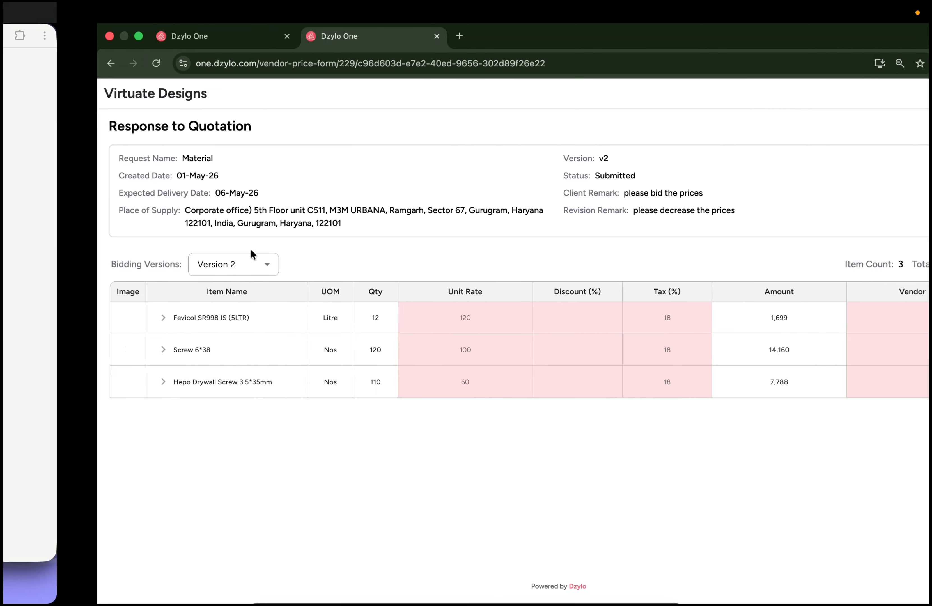
Return to the RFQ page, dismiss the share link dialog, and reopen VID-RFQ-129 from the RFQ list to refresh the vendor responses
left_click(112, 30)
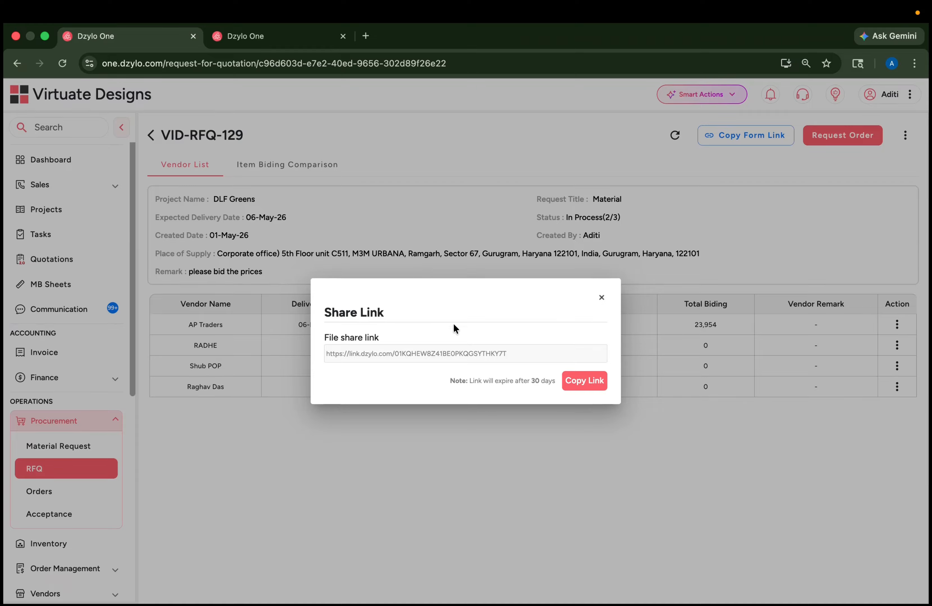
left_click(601, 297)
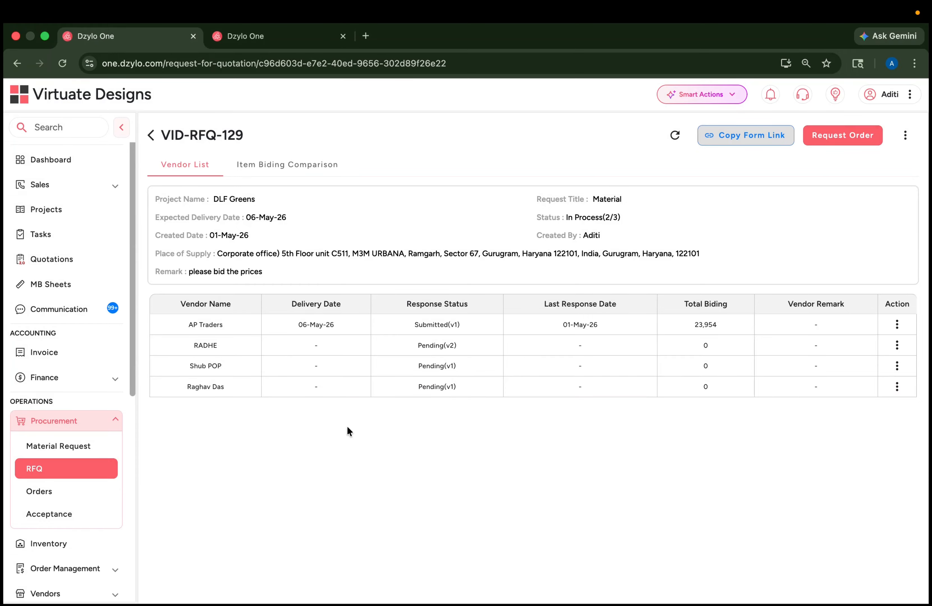
left_click(150, 136)
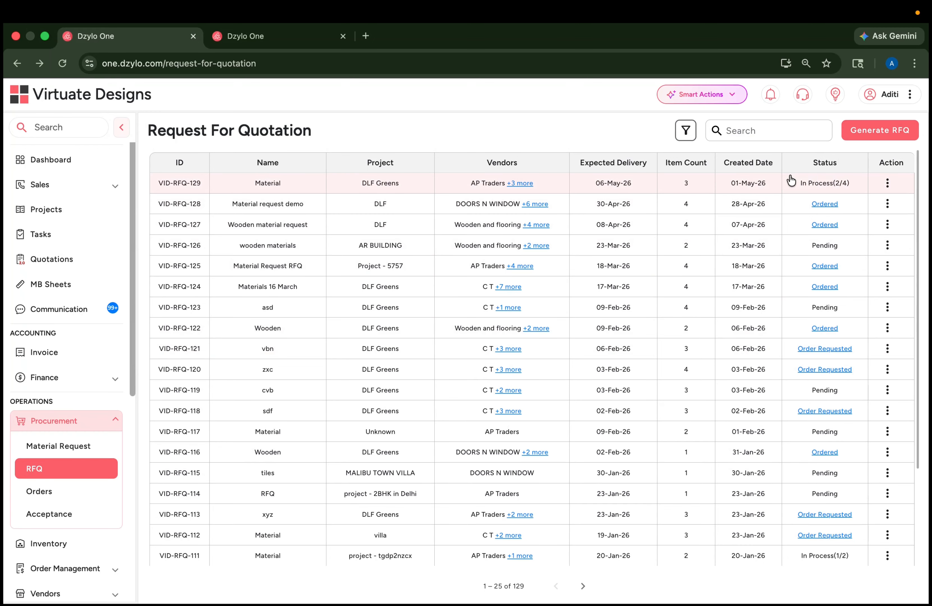
left_click(752, 184)
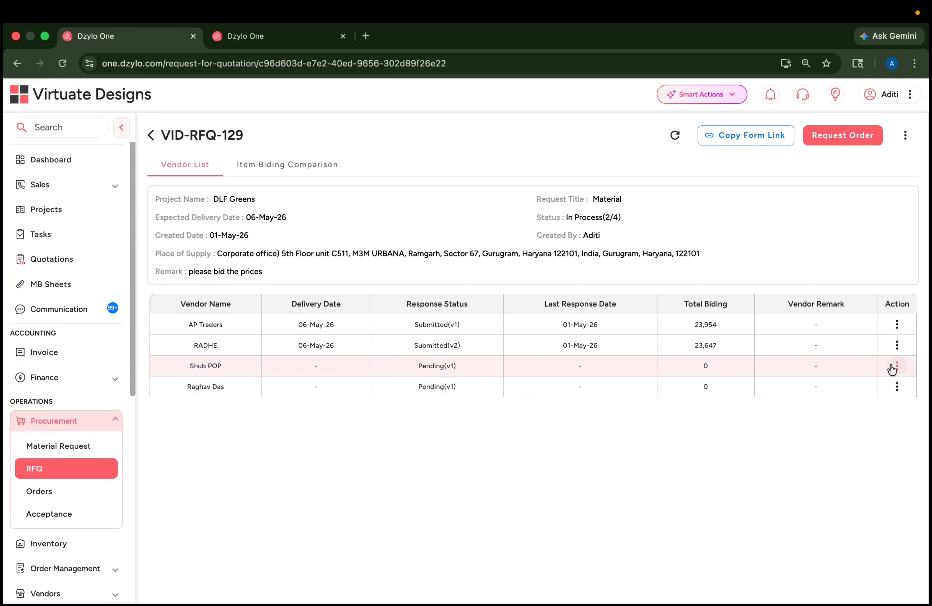
Fill in the quotation for Shub POP with unit rates 100 for Fevicol SR998 IS (5LTR), 100 for Screw 6*38, and 120 for Hepo Drywall Screw
left_click(898, 371)
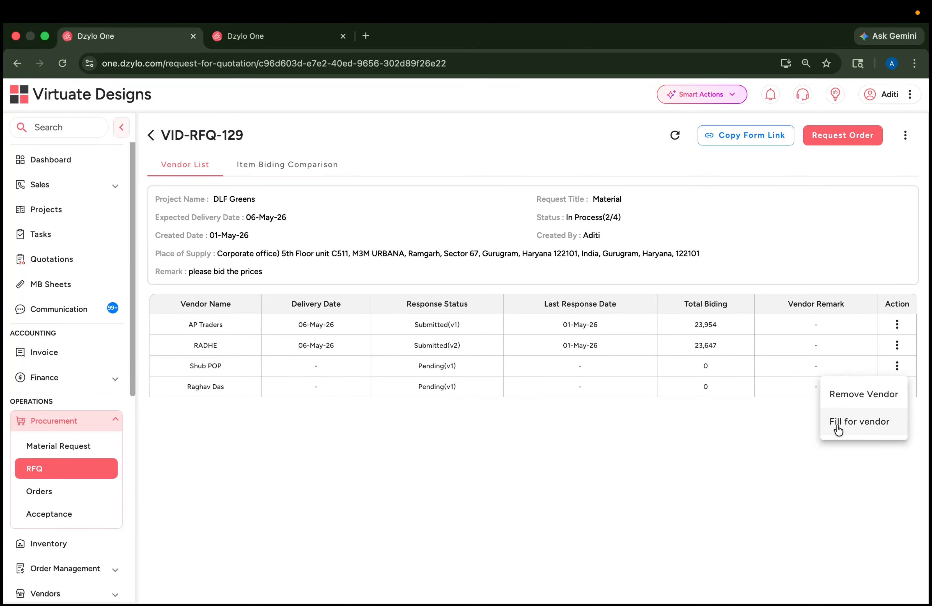
left_click(871, 428)
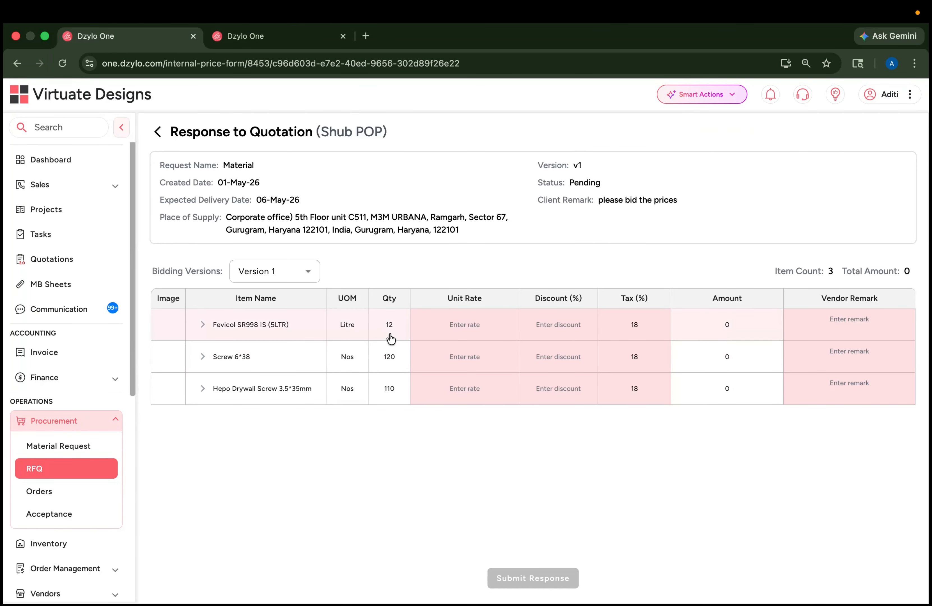
left_click(466, 324)
type("100")
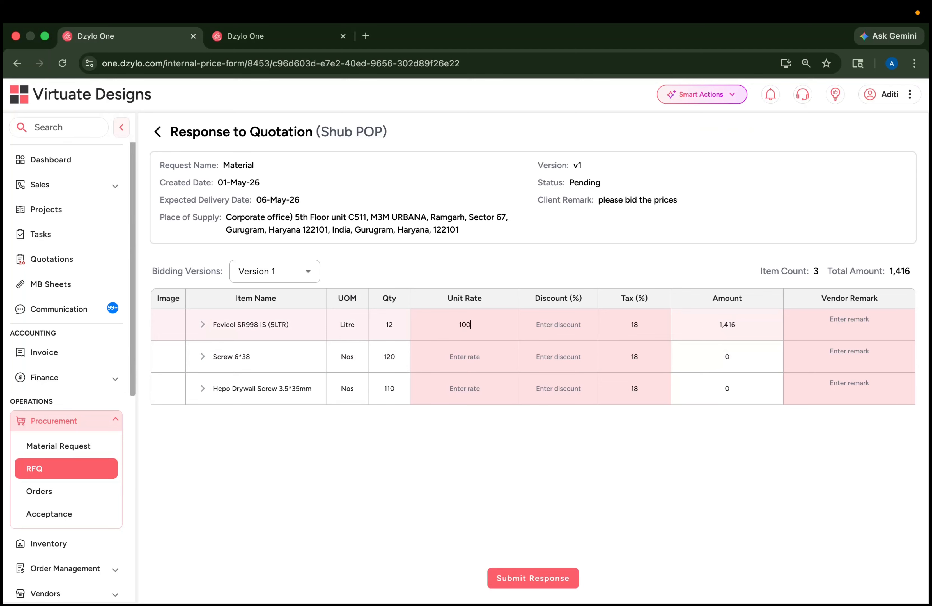
left_click(459, 361)
type("100")
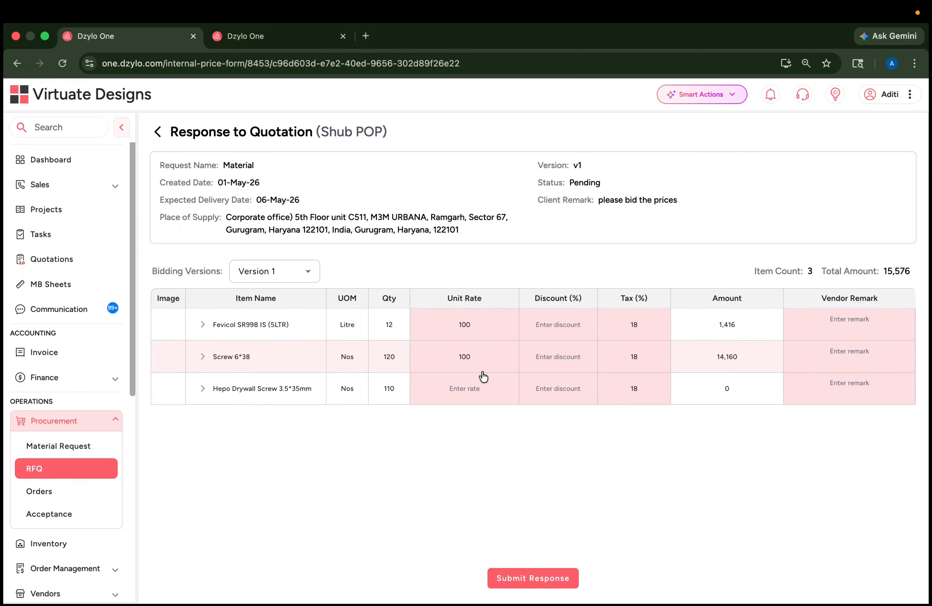
left_click(472, 388)
type("120")
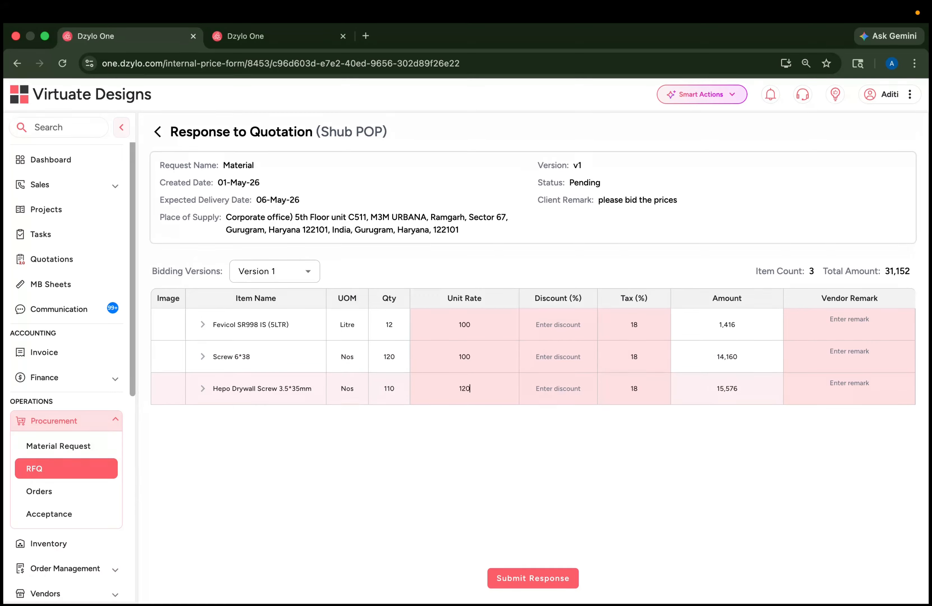
Submit Shub POP's quotation response with delivery date 06-May-26 and close the submission notice
left_click(514, 575)
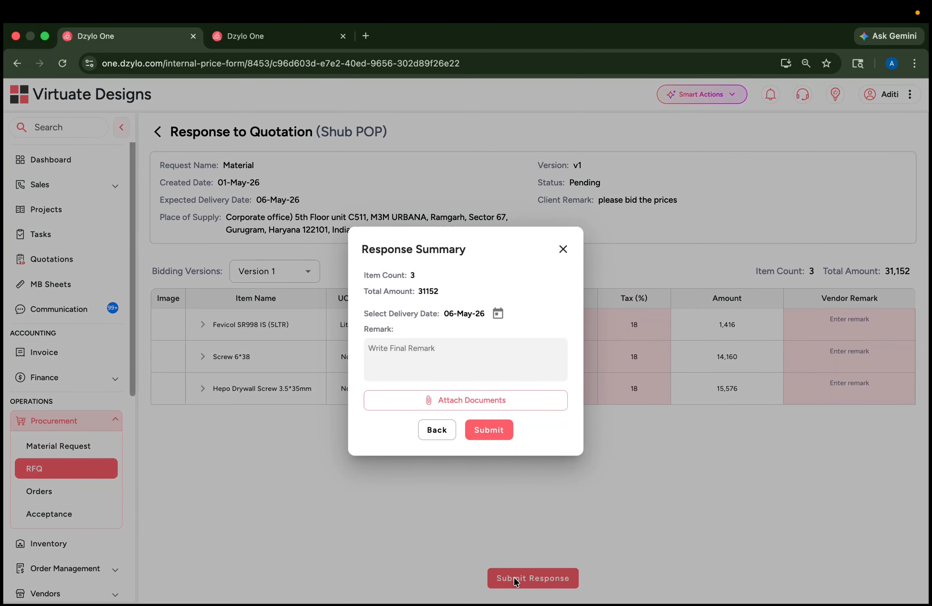
left_click(487, 433)
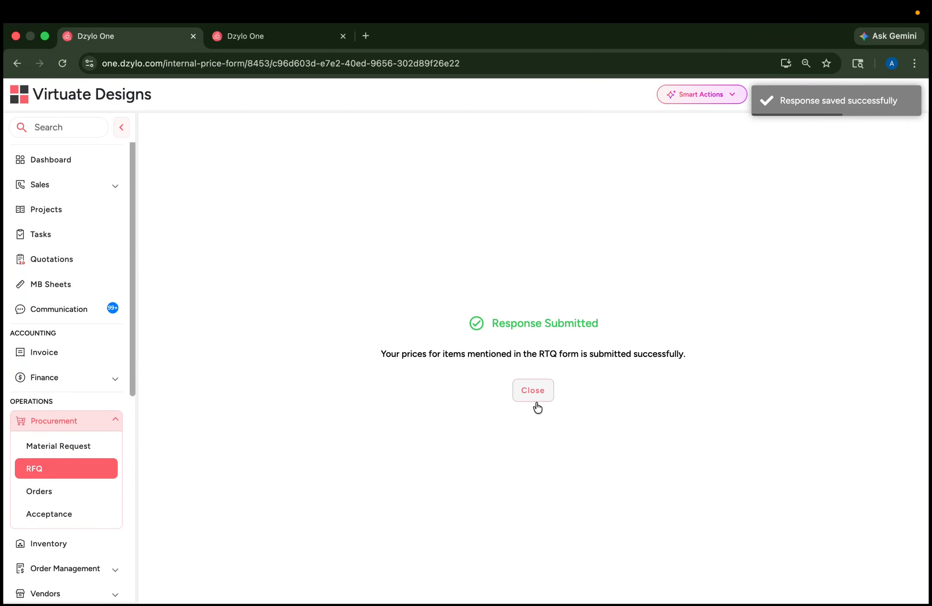
left_click(534, 401)
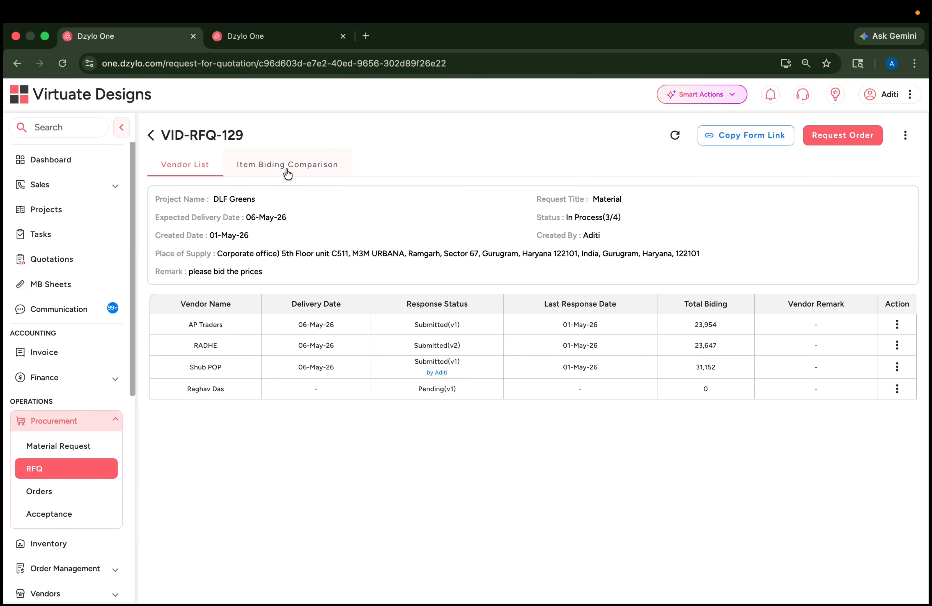
Compare the item bids across vendors and request an order from RADHE using bid version V2
left_click(305, 178)
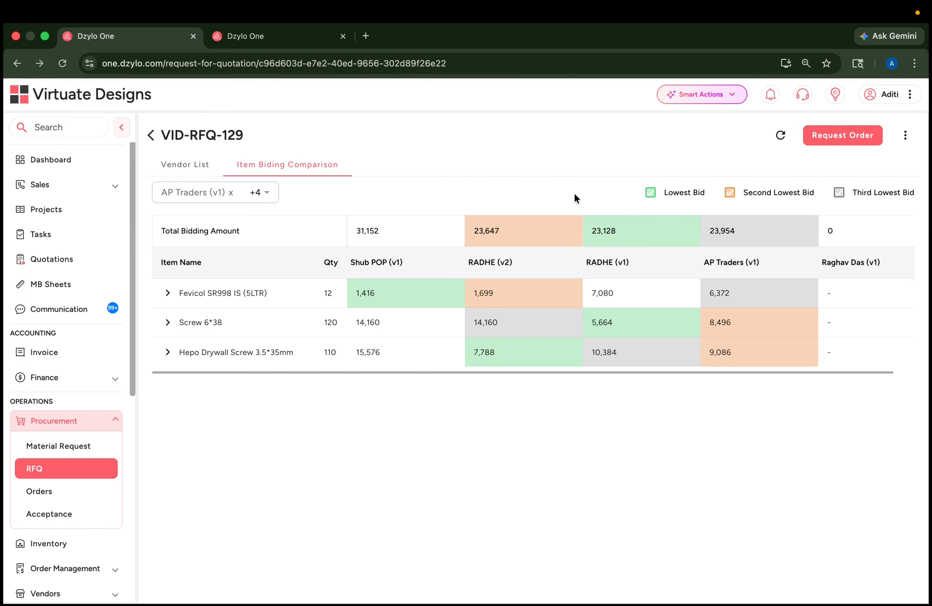
left_click(833, 141)
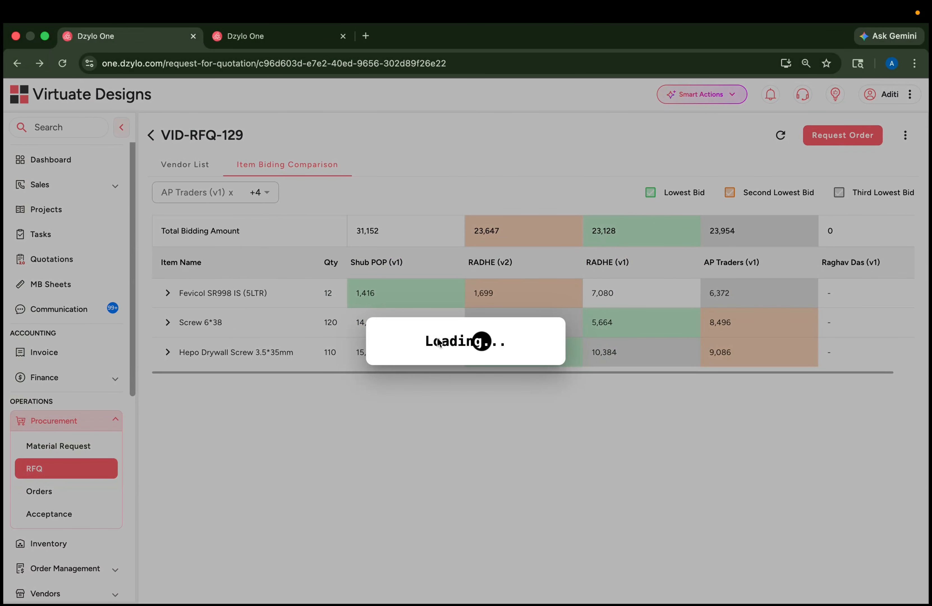
left_click(452, 329)
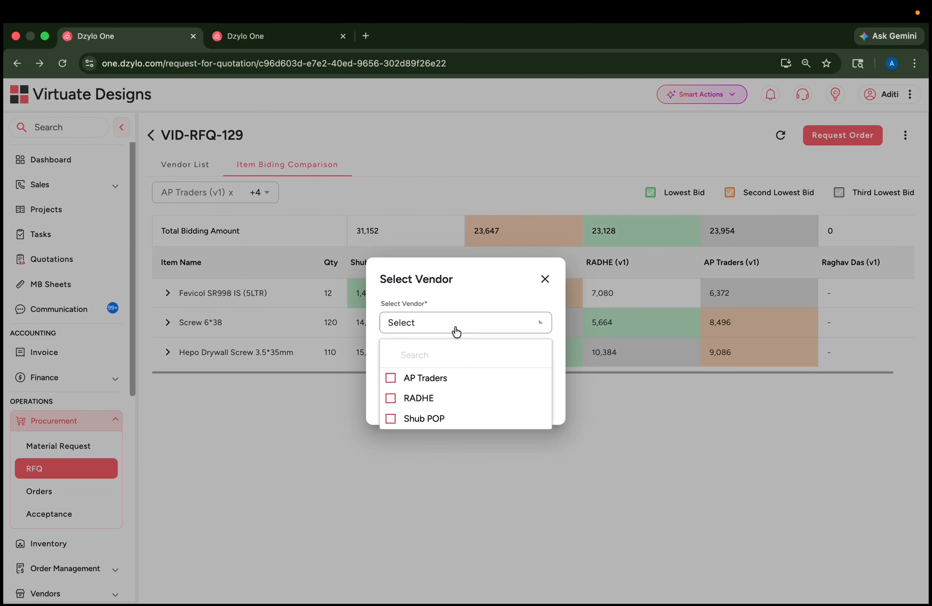
left_click(414, 395)
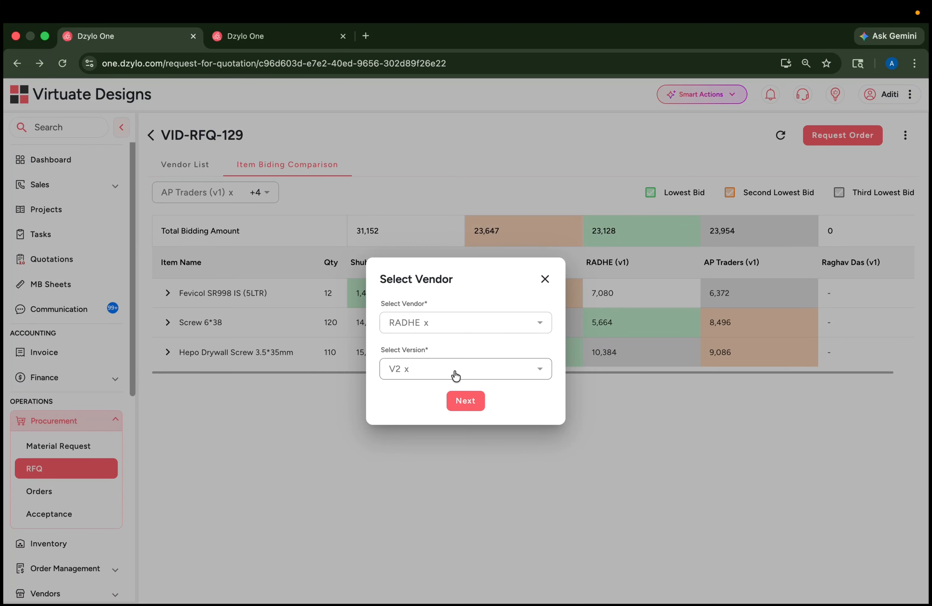
left_click(460, 401)
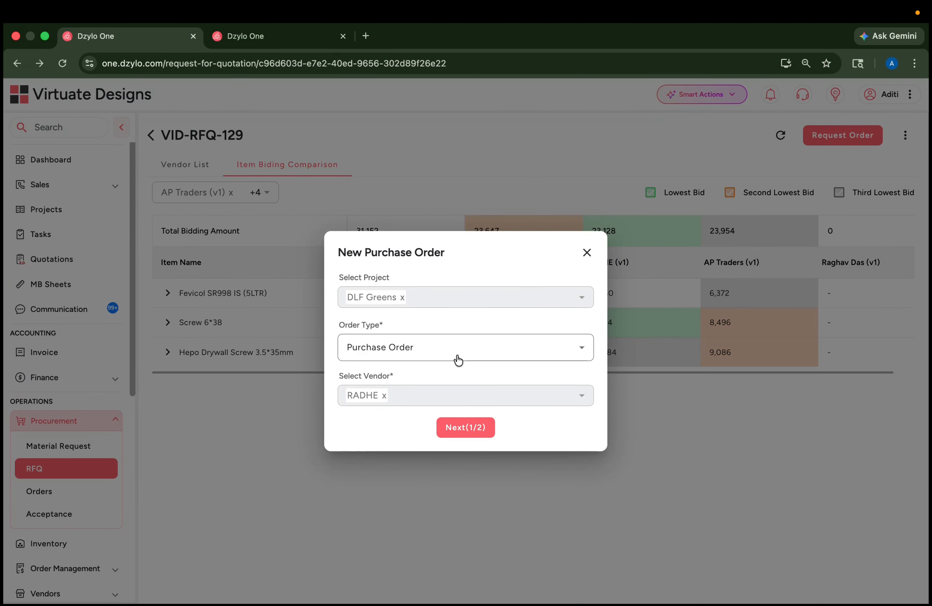
Create the purchase order titled Material for RADHE with RESIDENTIAL payment terms and Default terms and conditions
left_click(471, 430)
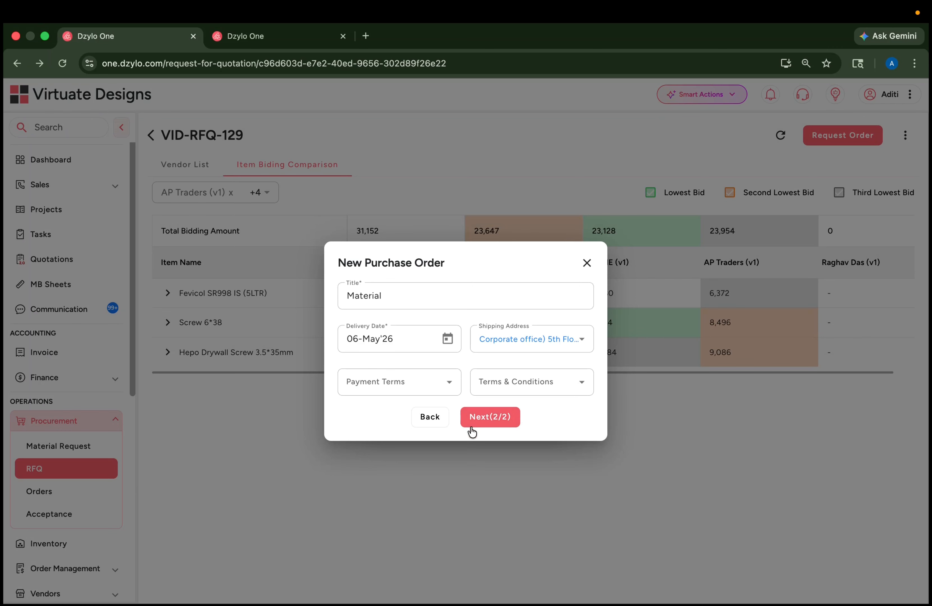
left_click(433, 390)
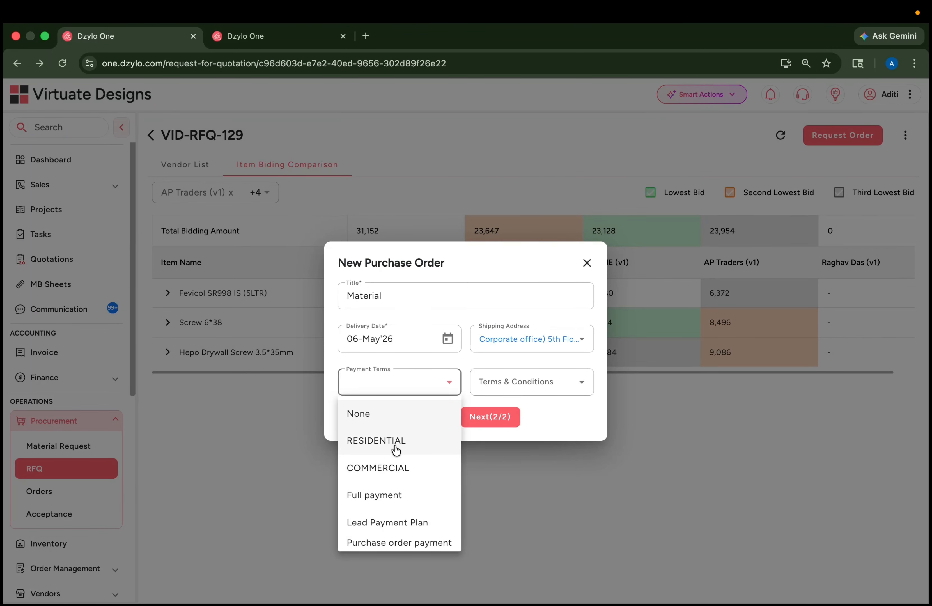
left_click(386, 443)
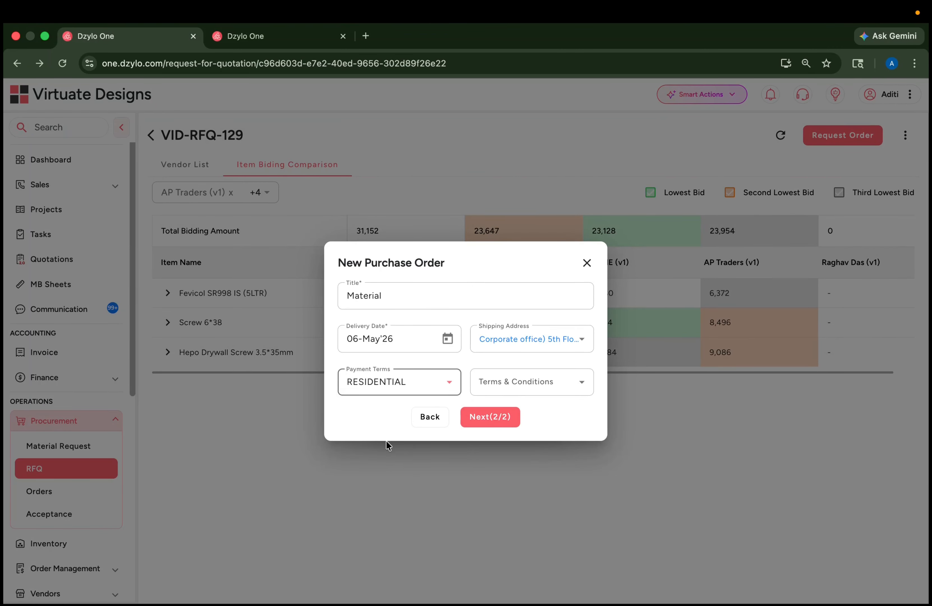
left_click(525, 384)
left_click(500, 439)
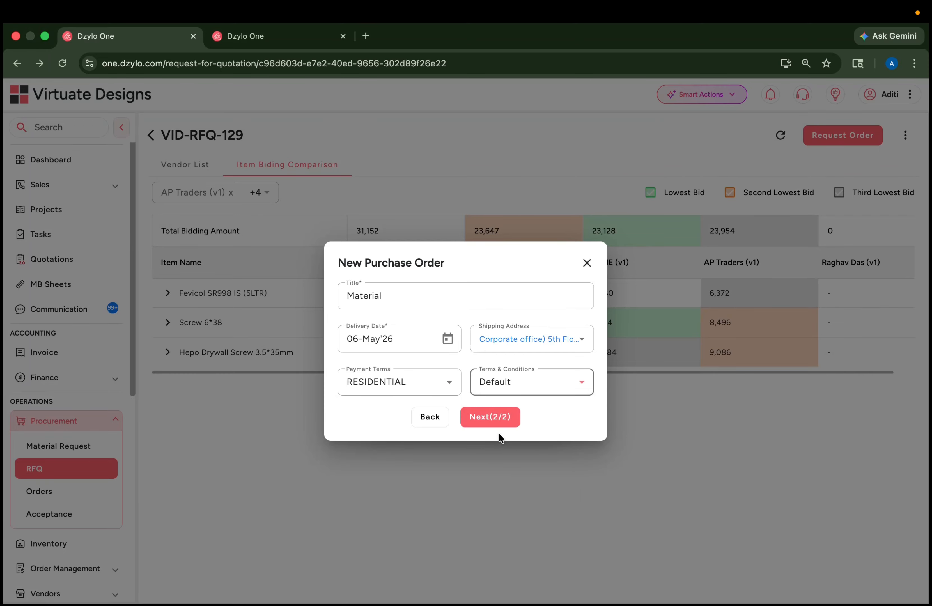
left_click(494, 425)
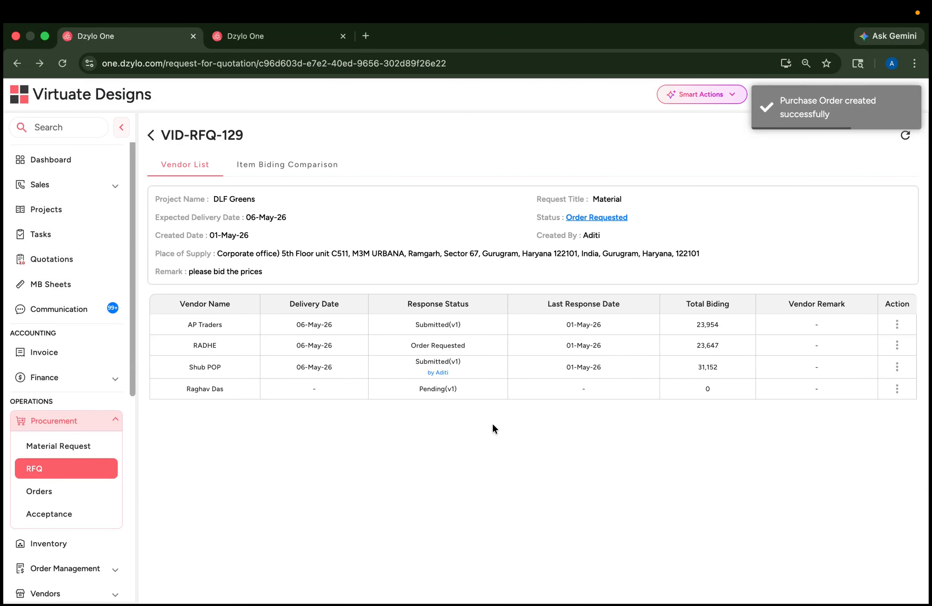
Leave the RFQ and view the purchase orders awaiting approval
left_click(150, 136)
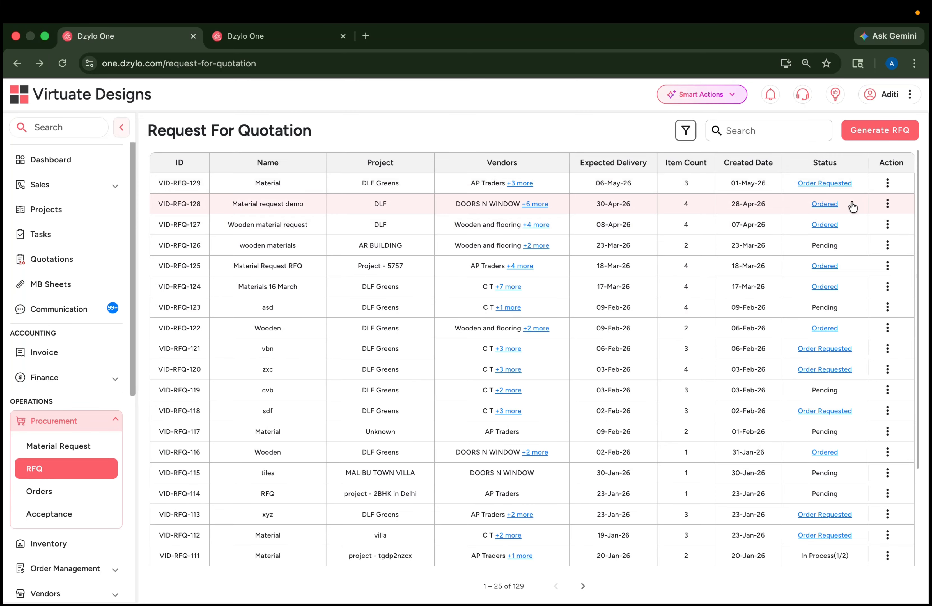
left_click(38, 495)
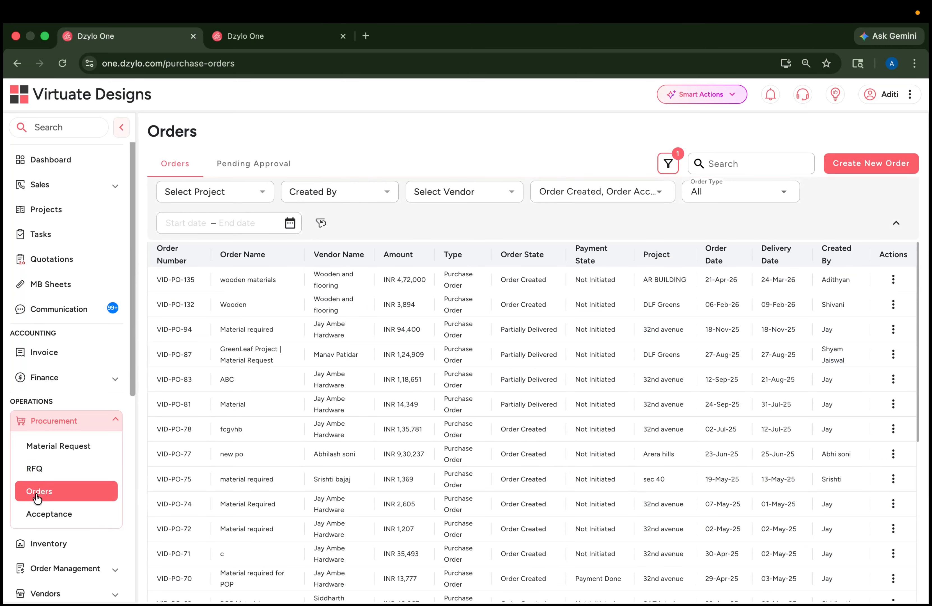
left_click(265, 171)
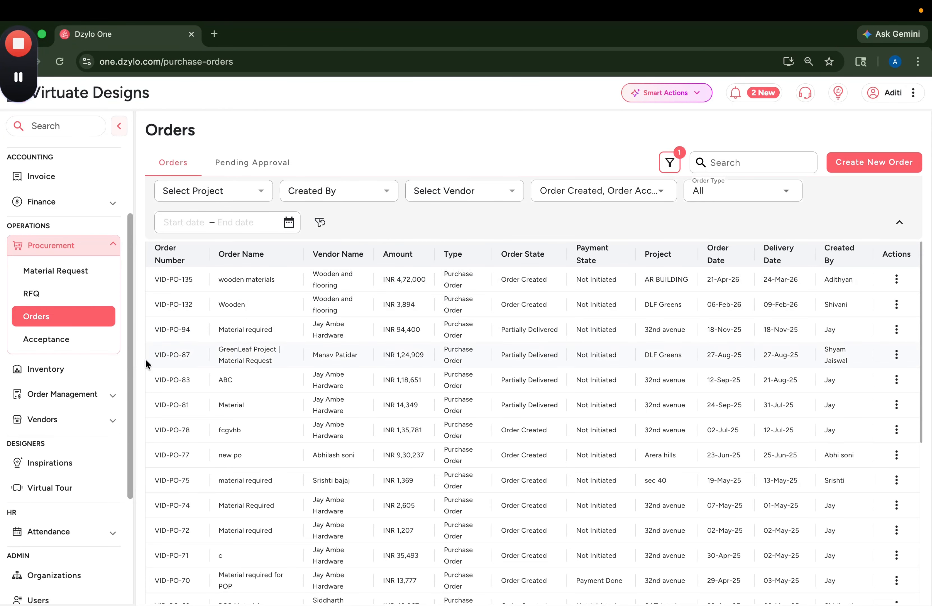
Open the Virtuate Design - Default purchase order template from the procurement settings for editing
scroll(65, 476, "down", 5)
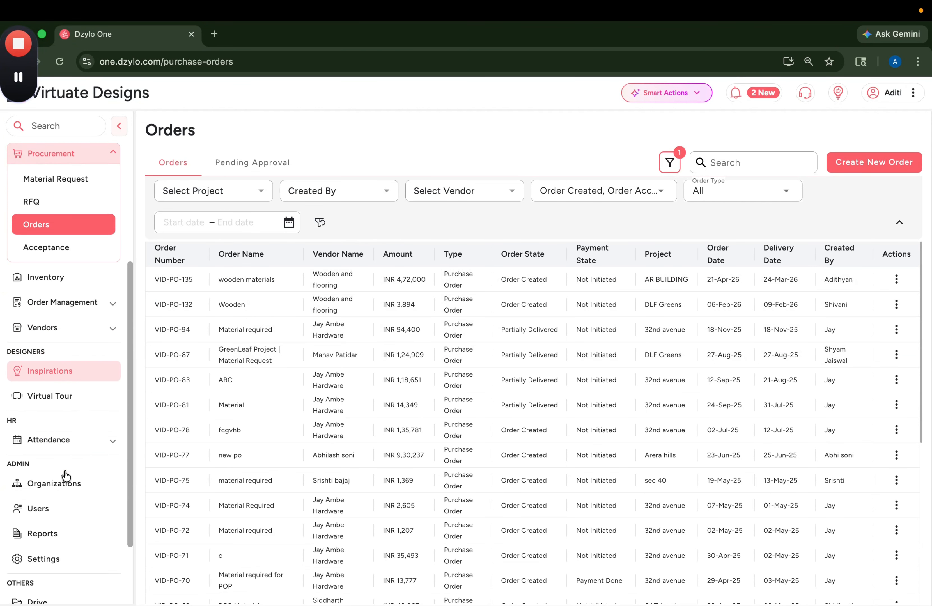
left_click(50, 469)
scroll(292, 472, "down", 6)
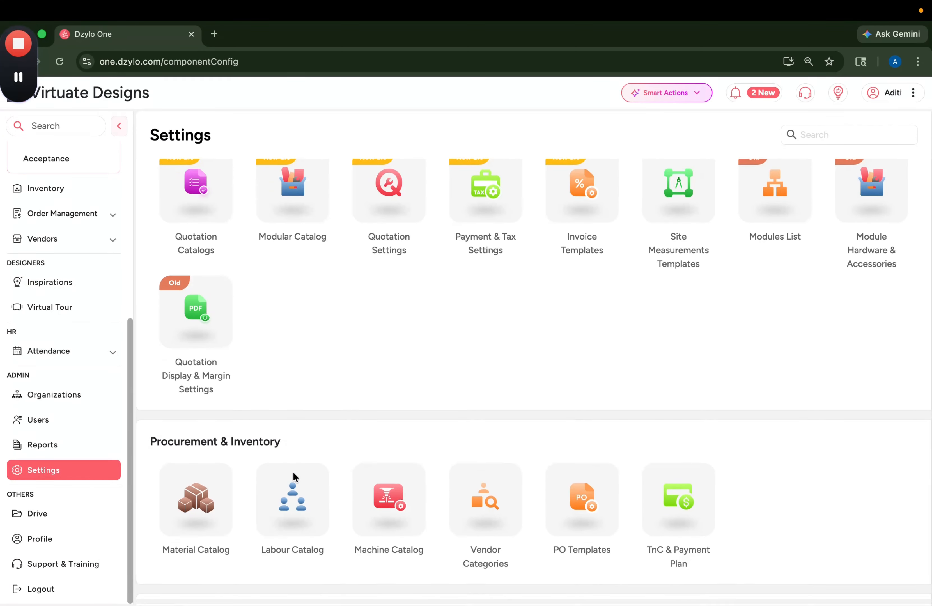
left_click(583, 468)
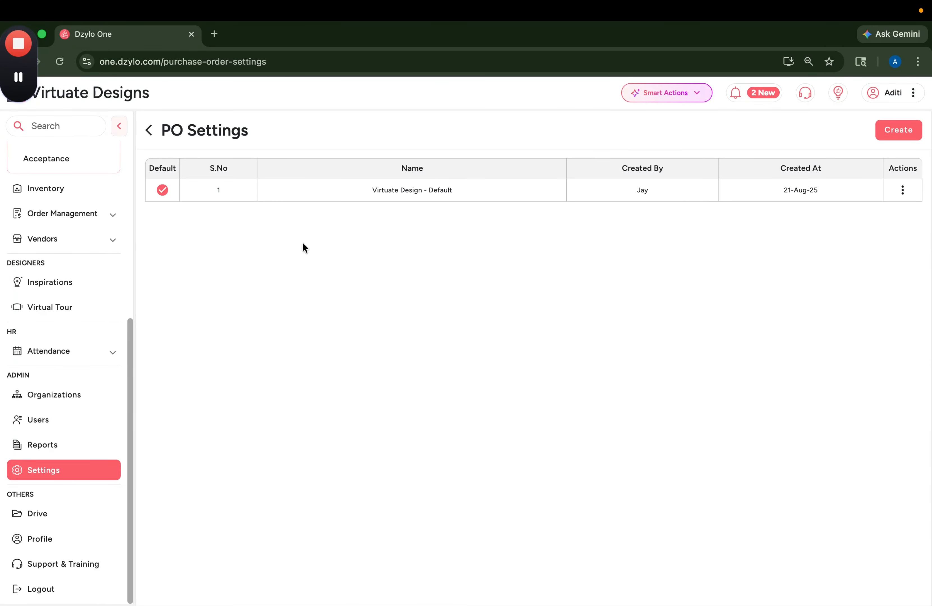
left_click(321, 190)
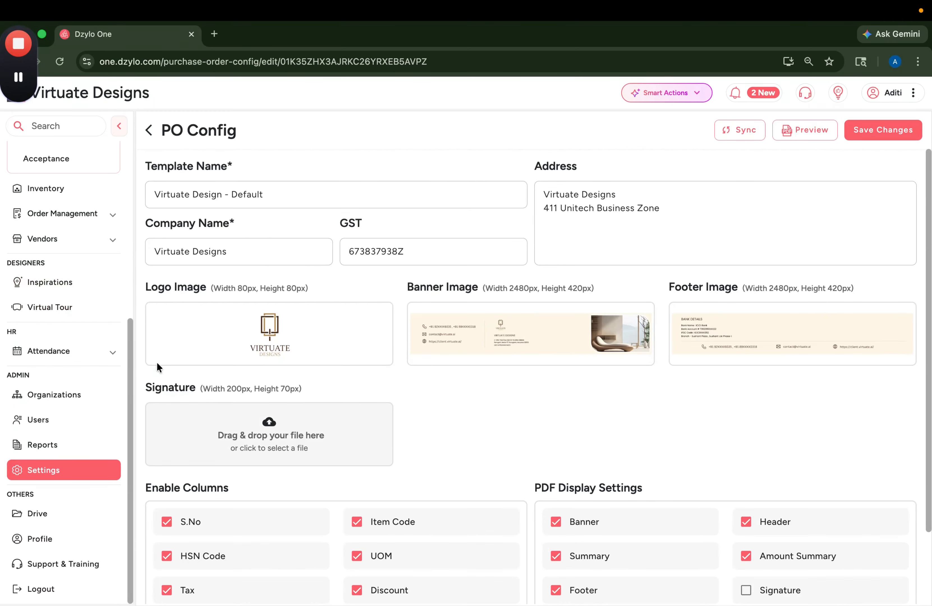
Toggle the Project Name option in the template's PDF display settings and preview the purchase order PDF
mouse_move(721, 343)
scroll(595, 422, "down", 3)
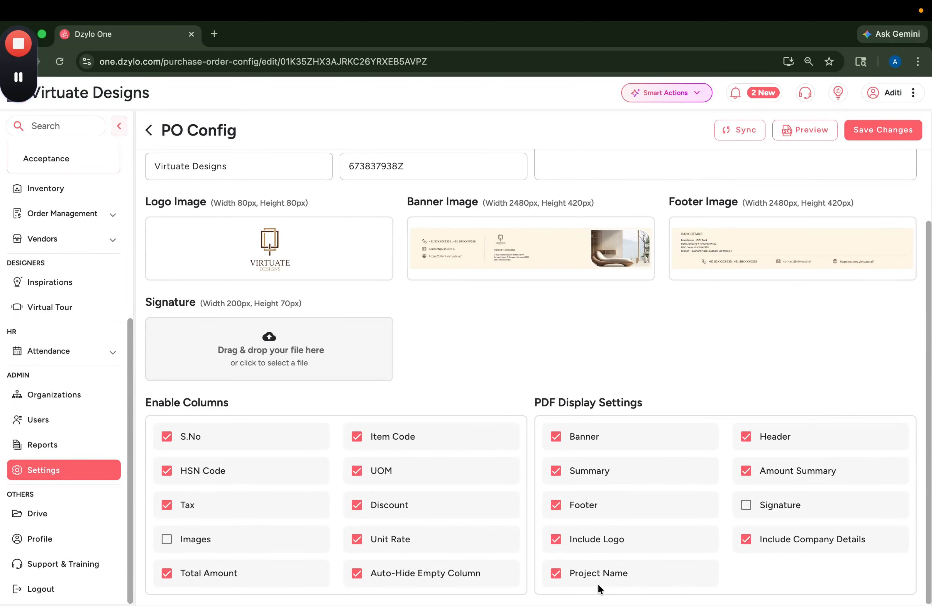
left_click(560, 578)
scroll(668, 373, "up", 3)
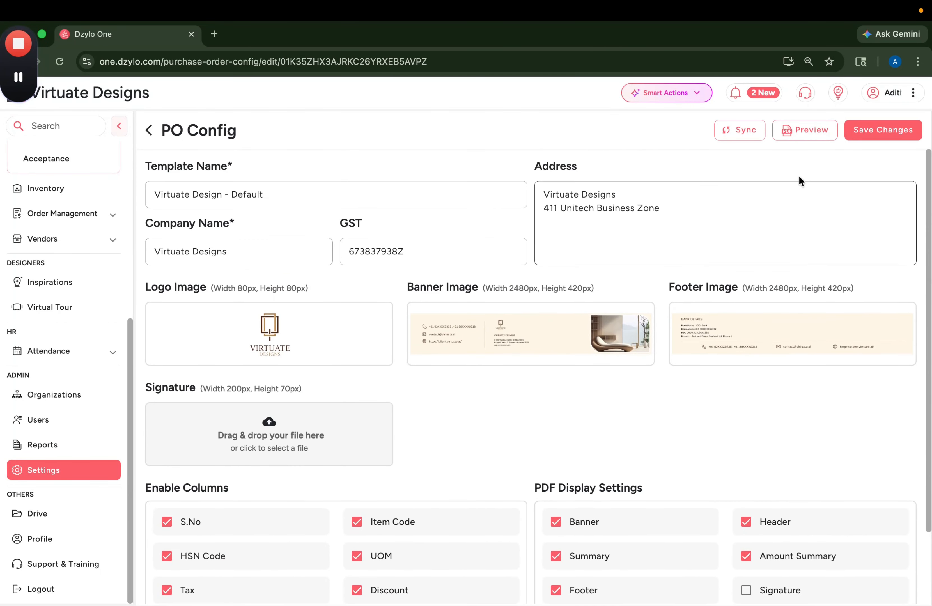
left_click(806, 130)
scroll(495, 374, "down", 15)
scroll(492, 378, "up", 15)
left_click(763, 354)
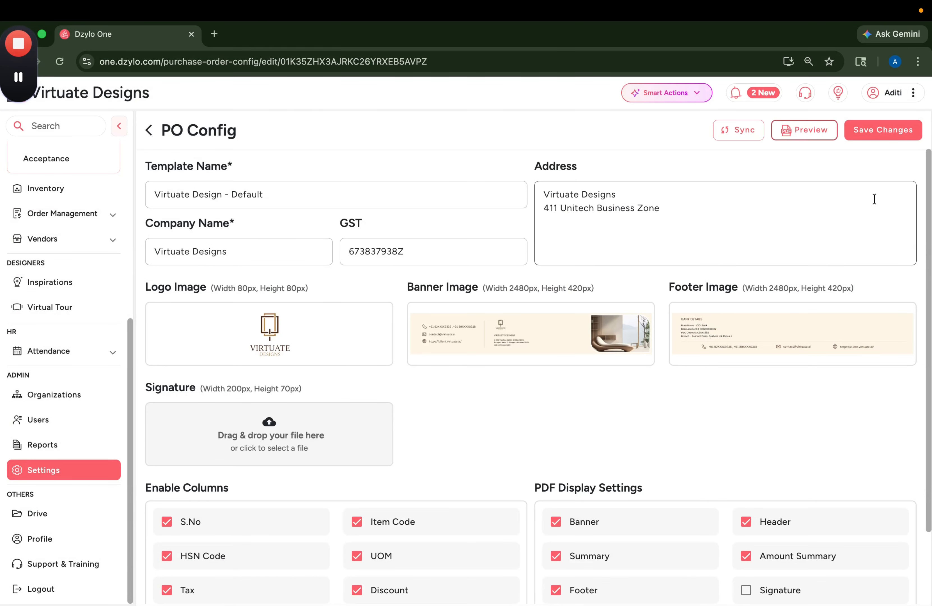
Save the purchase order template changes and return to the Procurement & Inventory section of the settings
left_click(883, 136)
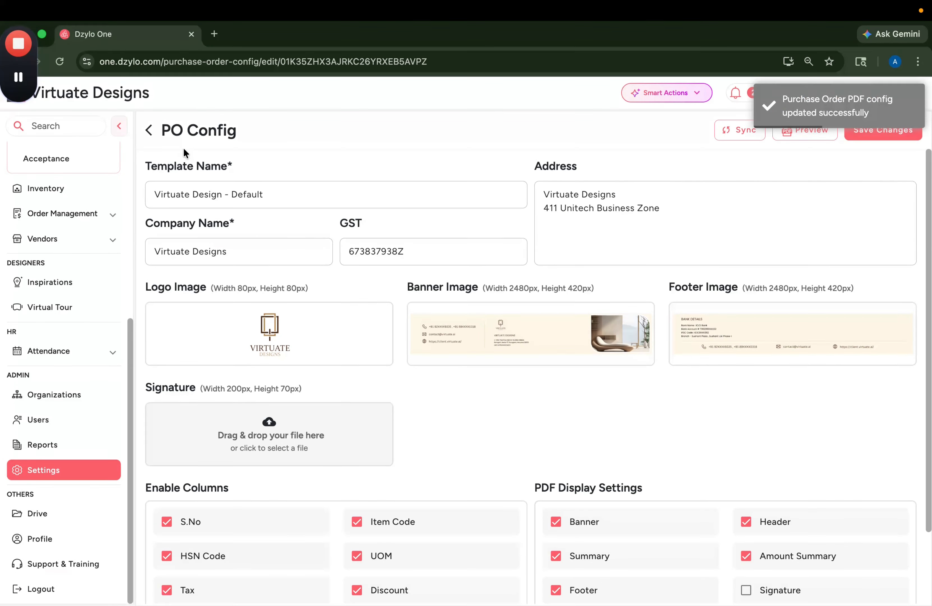
left_click(149, 129)
left_click(150, 129)
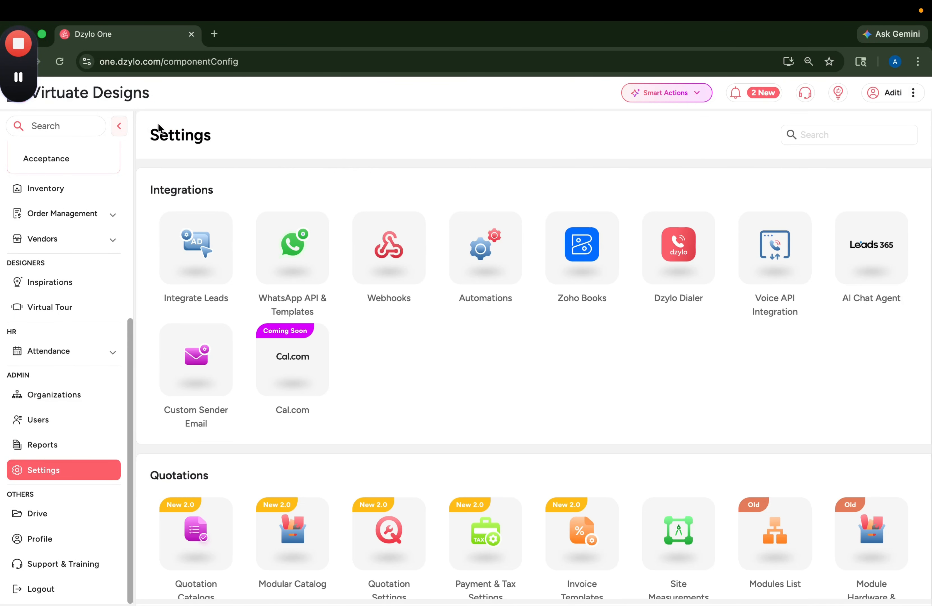
scroll(541, 381, "down", 10)
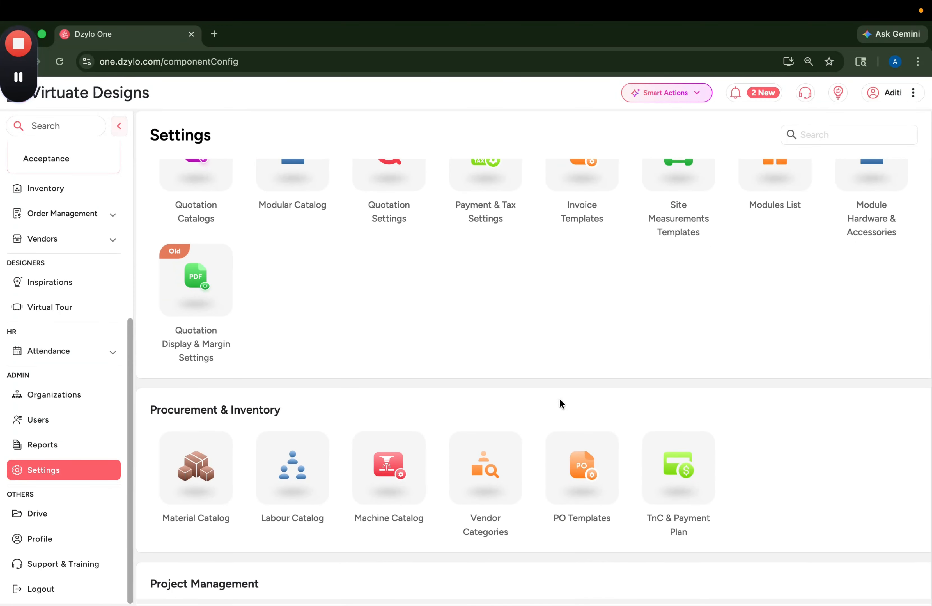
Open the payment plans in the TnC & Payment Plan settings
left_click(672, 487)
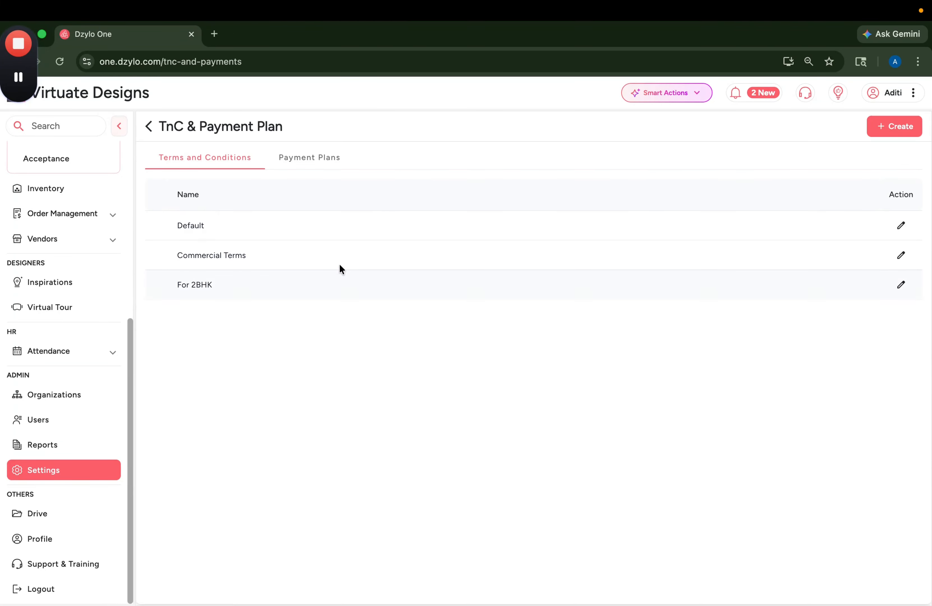
left_click(324, 161)
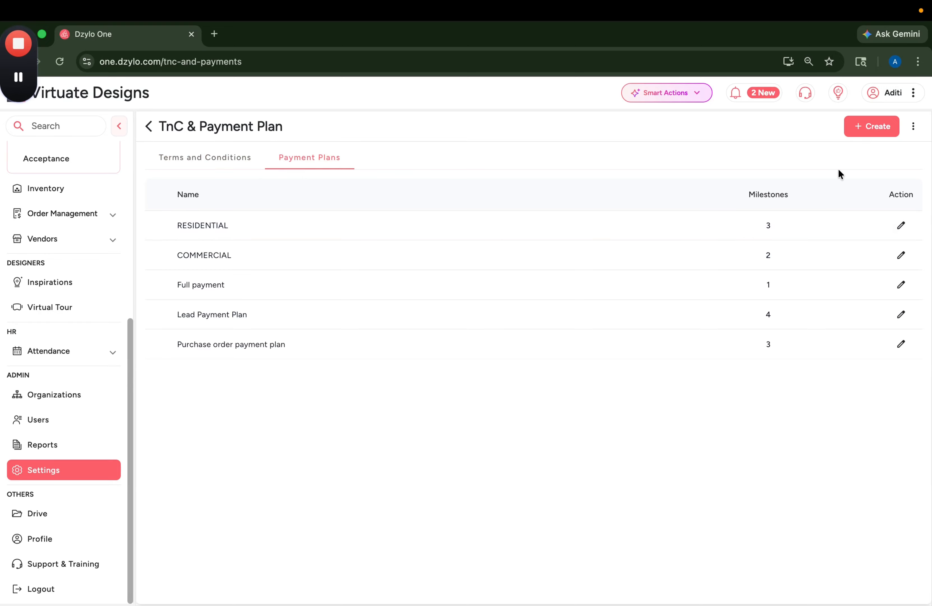
left_click(873, 127)
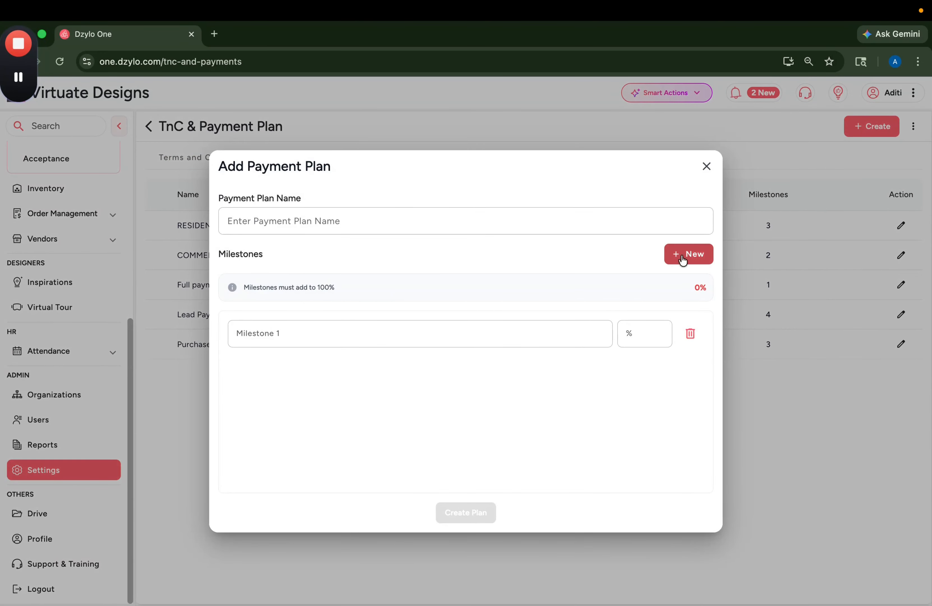
left_click(698, 256)
left_click(700, 256)
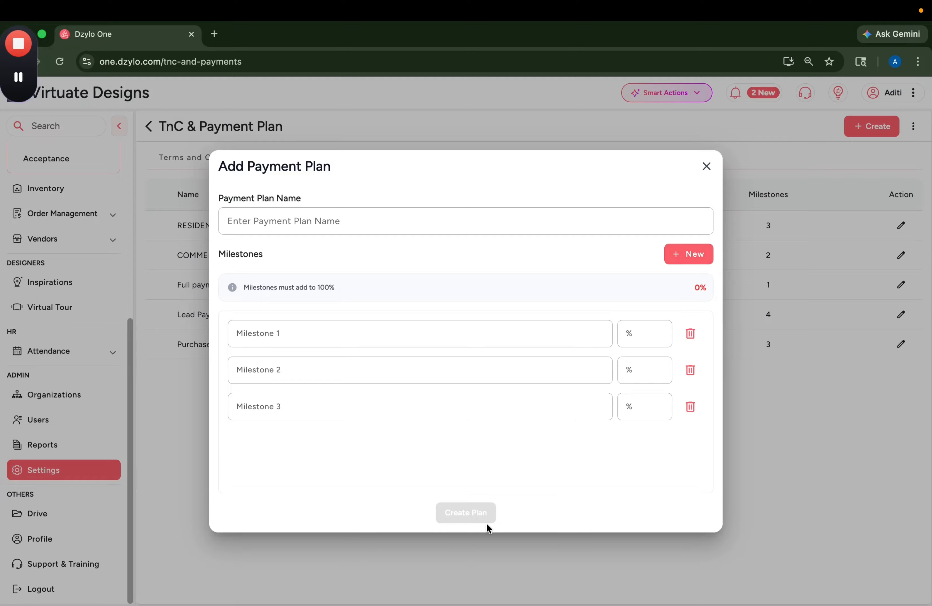
left_click(706, 167)
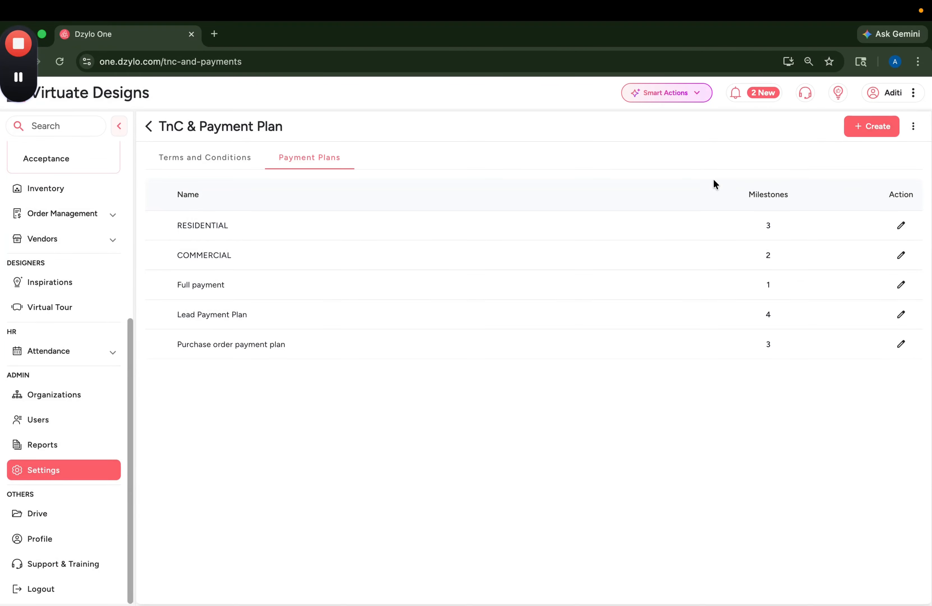
Review the milestones of the RESIDENTIAL payment plan and switch back to the terms and conditions list
left_click(894, 227)
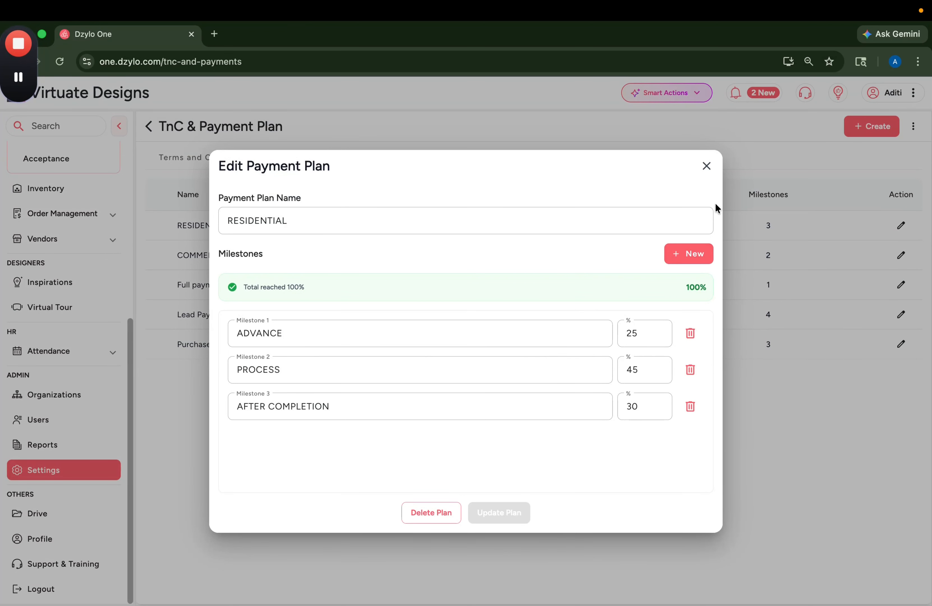
left_click(705, 166)
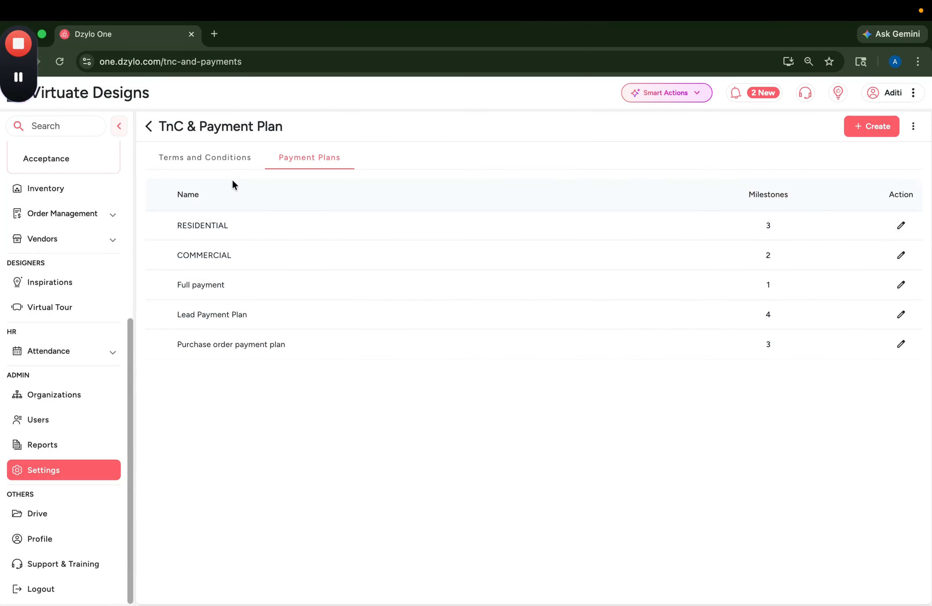
left_click(216, 162)
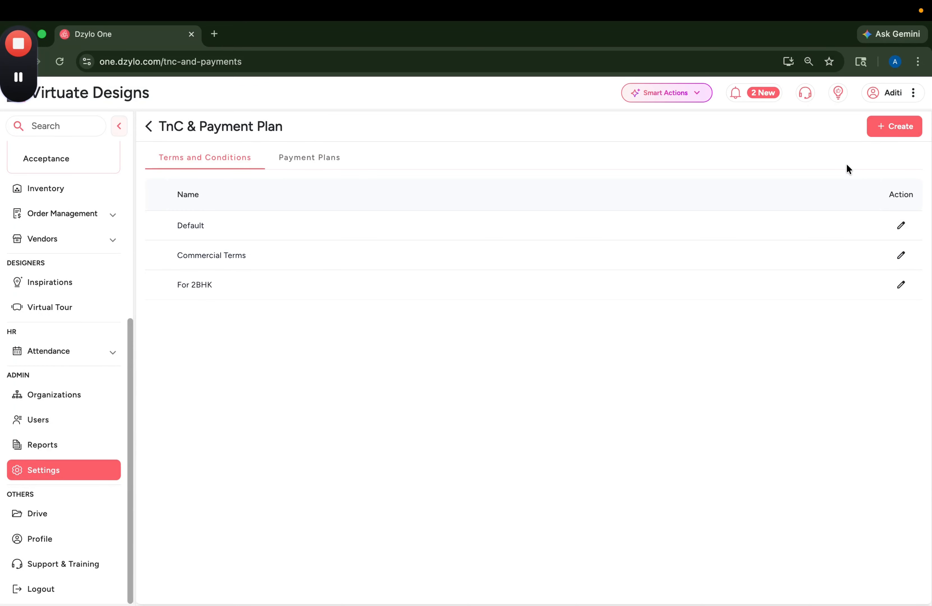
left_click(891, 136)
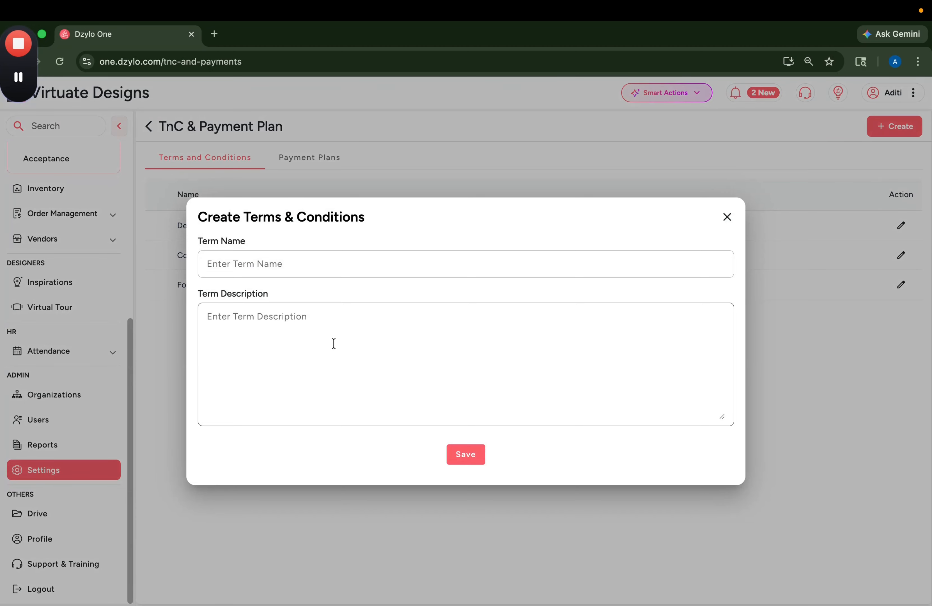
left_click(247, 271)
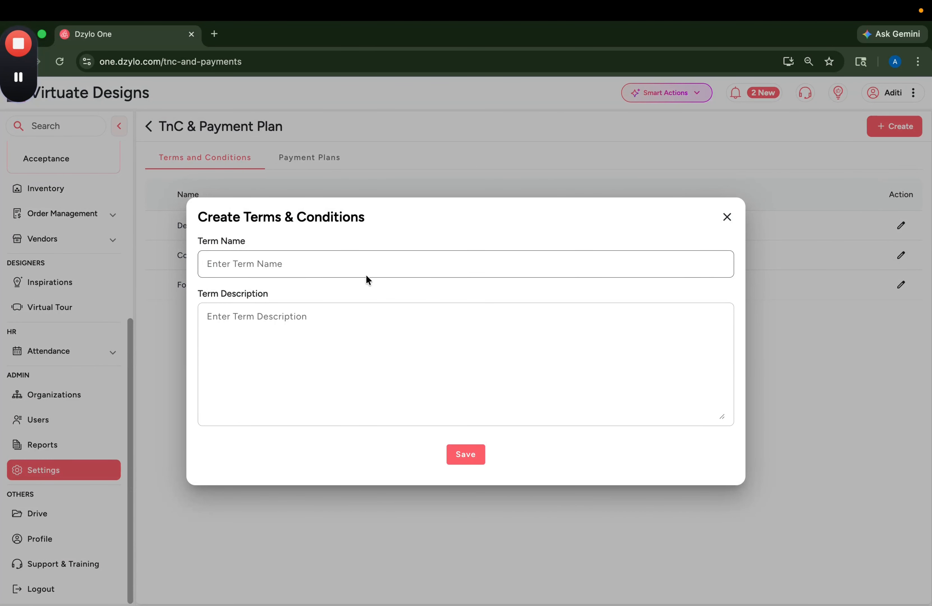
left_click(233, 358)
left_click(727, 216)
Return to the settings overview and open the Material Catalog under Procurement & Inventory
left_click(150, 127)
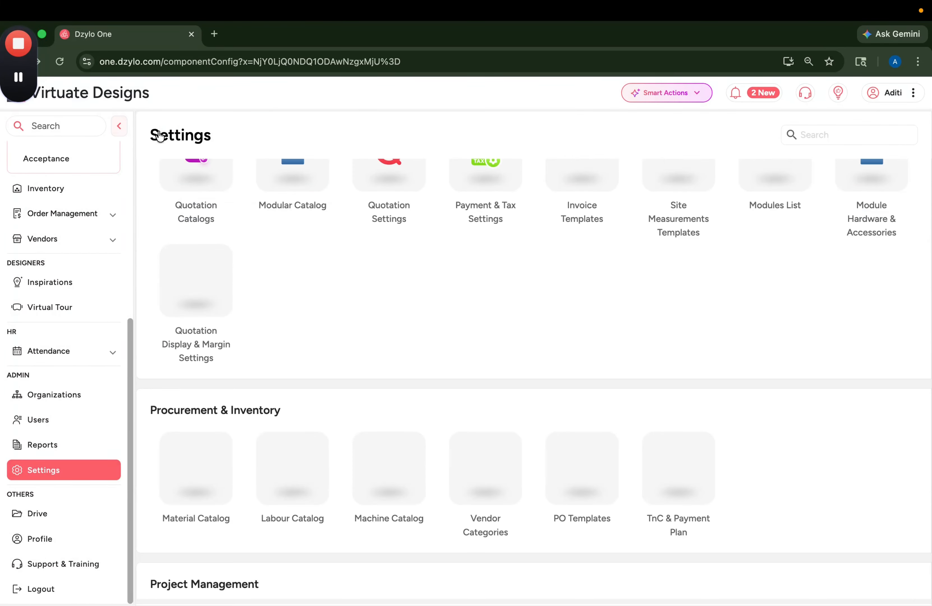
scroll(231, 444, "down", 3)
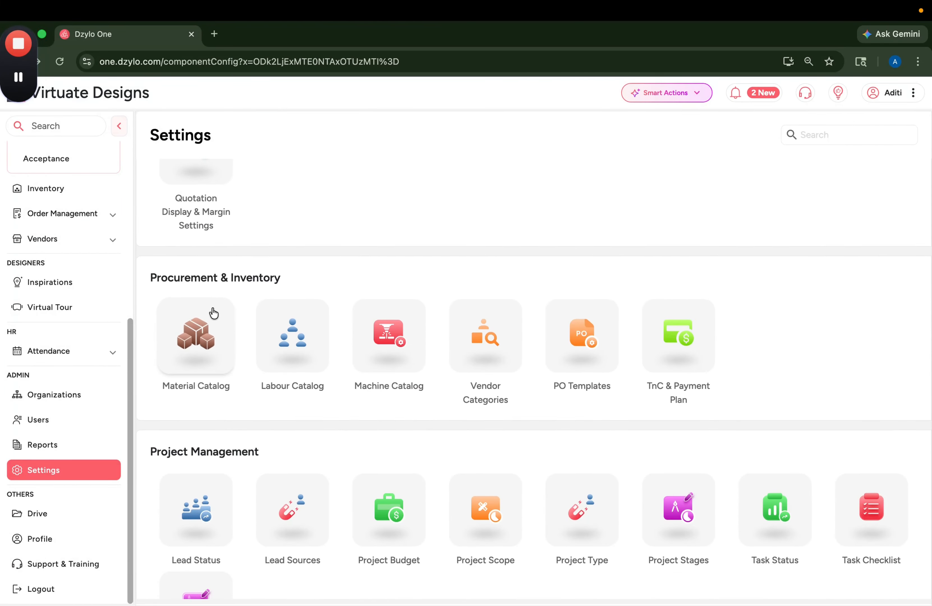
left_click(190, 342)
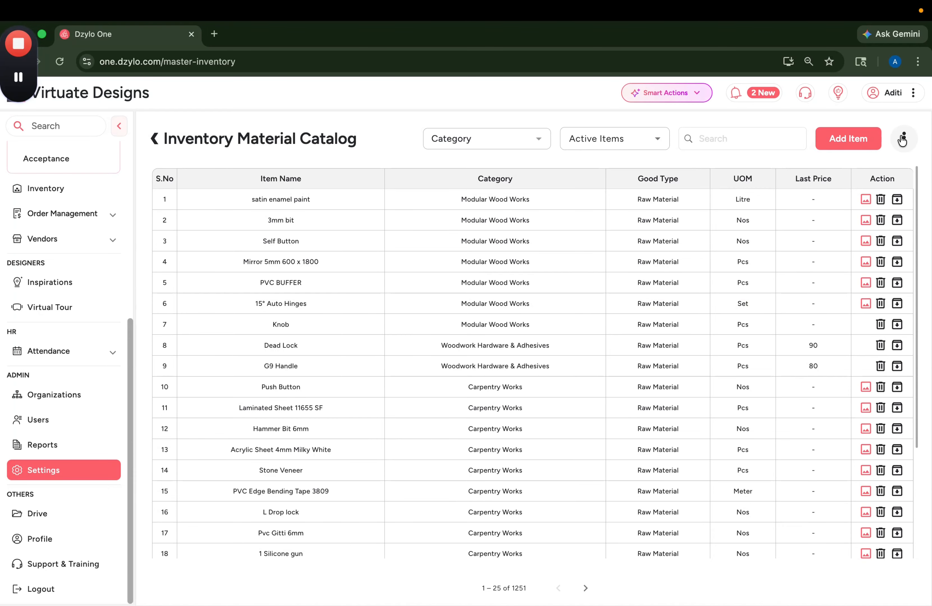
Import the sample items of the Carpentry Works category into the inventory material catalog
left_click(904, 138)
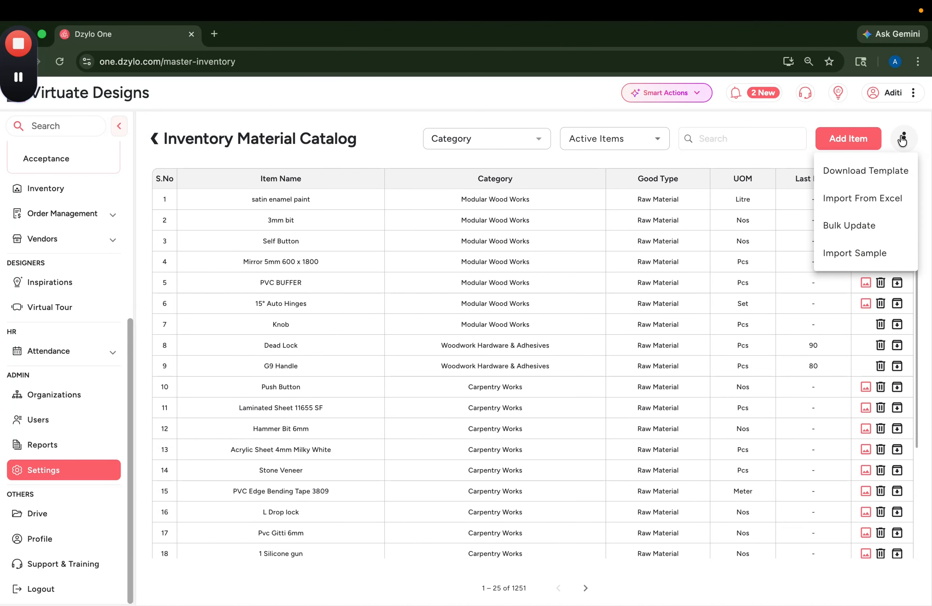
left_click(850, 253)
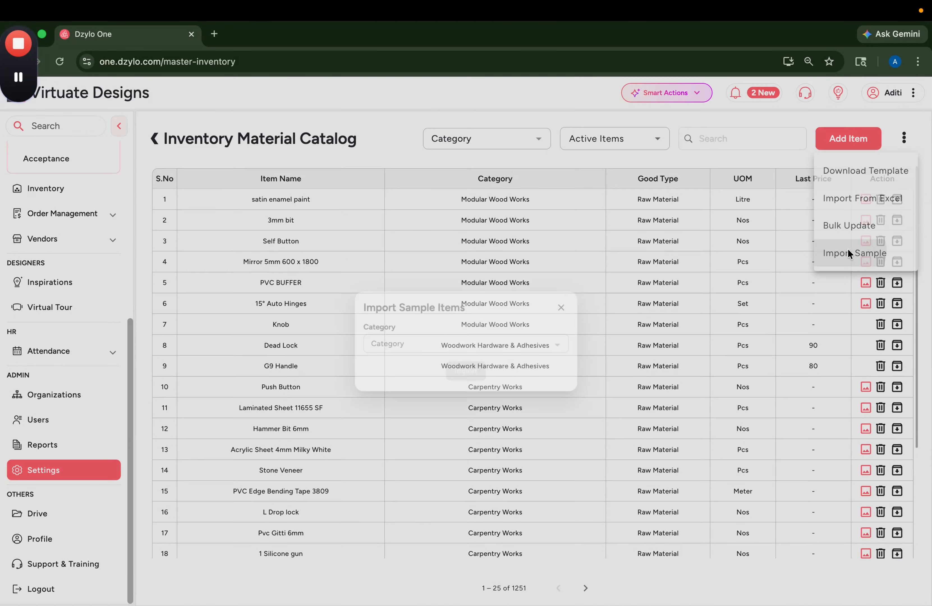
left_click(384, 350)
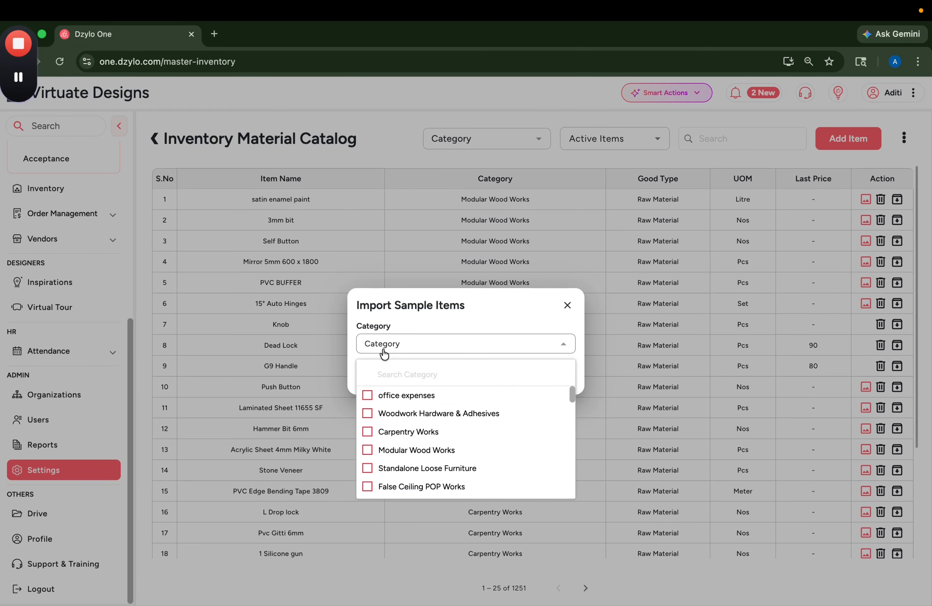
left_click(394, 431)
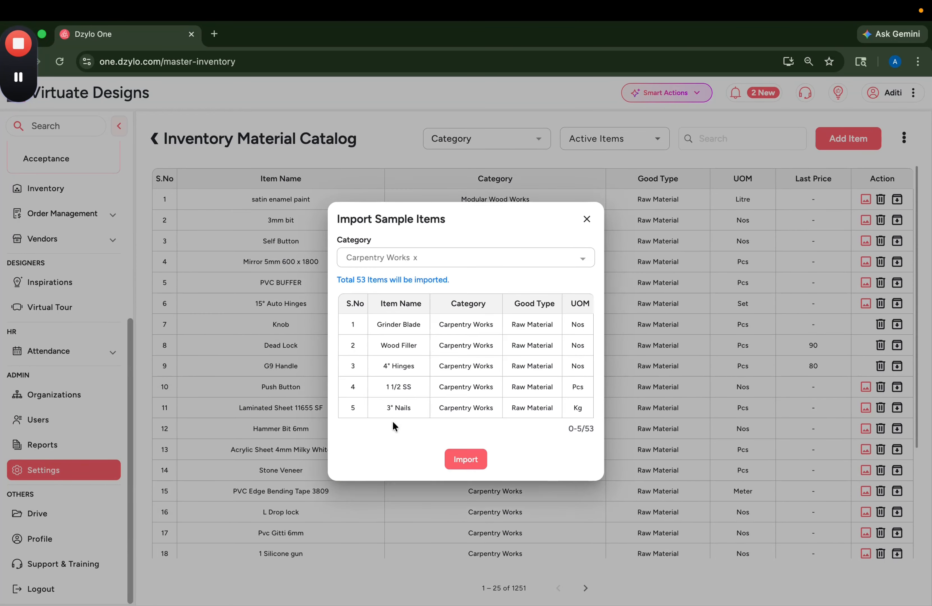
left_click(477, 463)
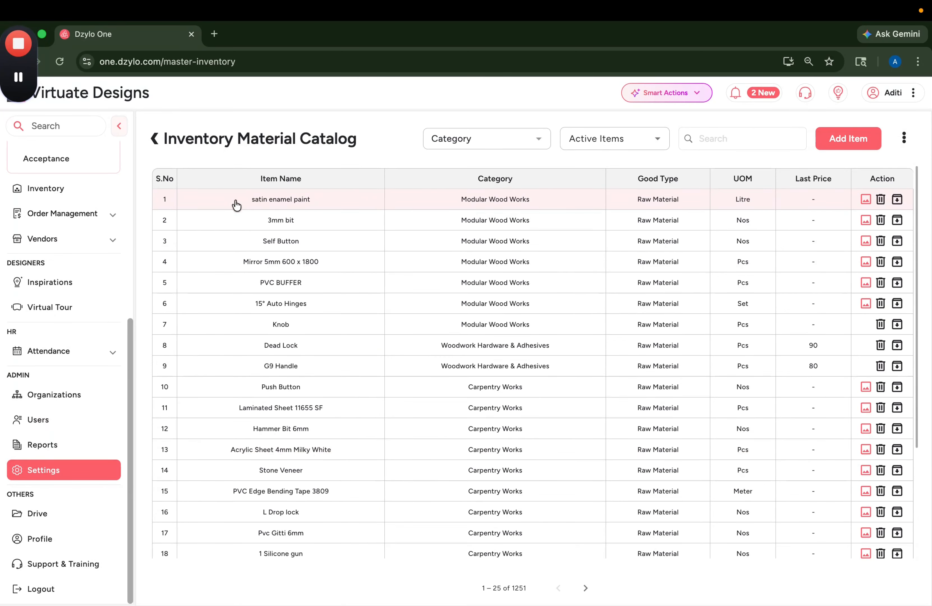
Open the procurement orders and start a new purchase order for the DLF Greens project
scroll(84, 392, "up", 3)
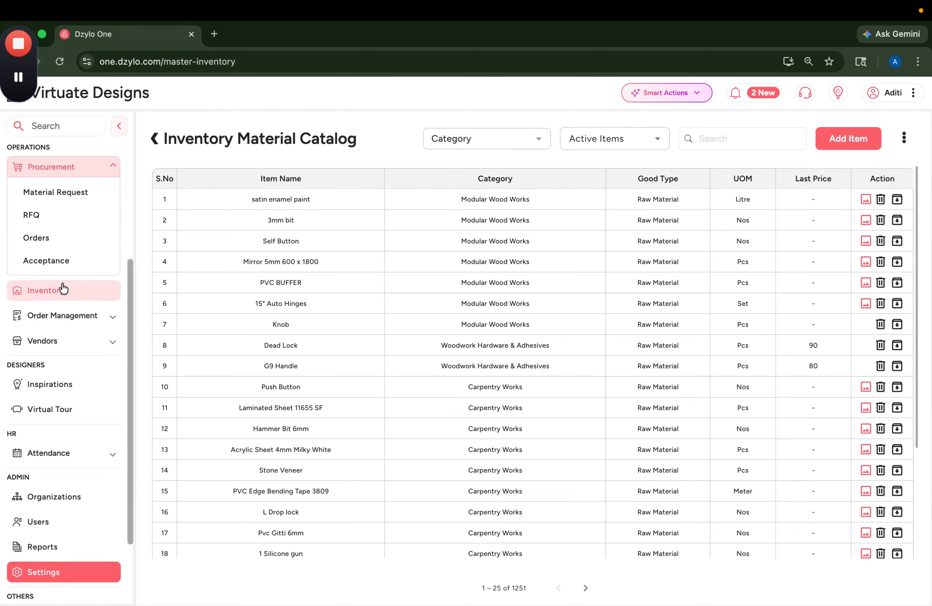
left_click(37, 239)
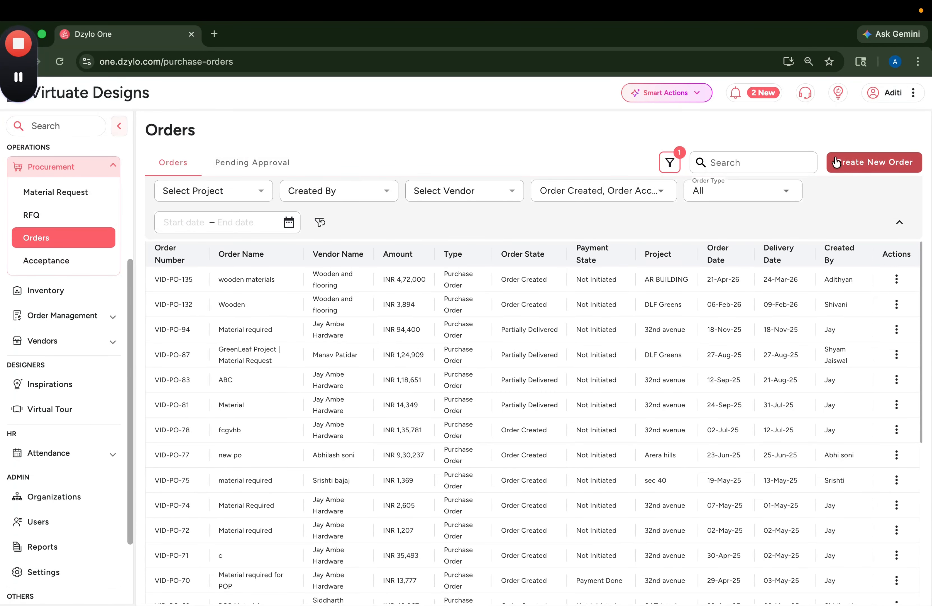
left_click(867, 161)
left_click(389, 300)
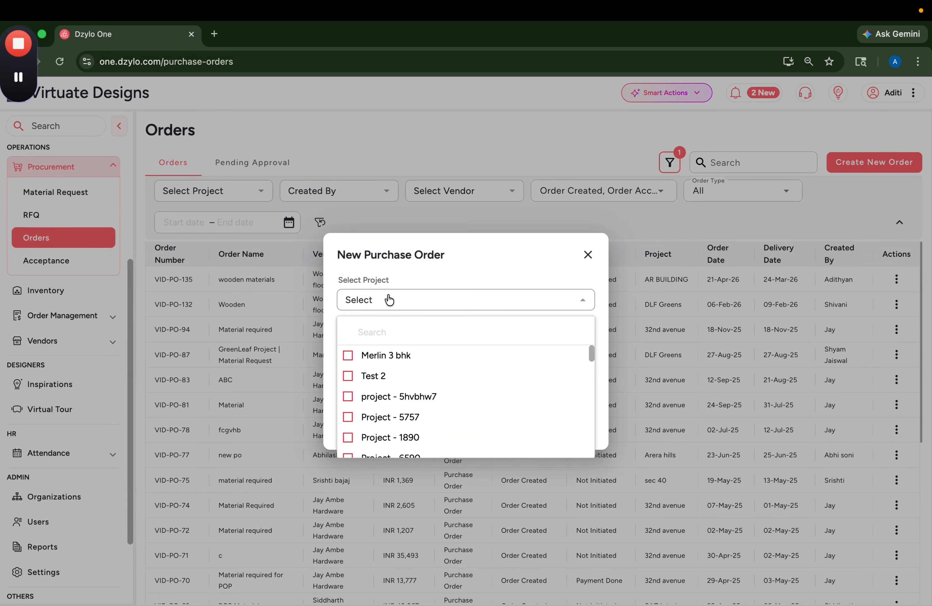
left_click(370, 330)
type("g")
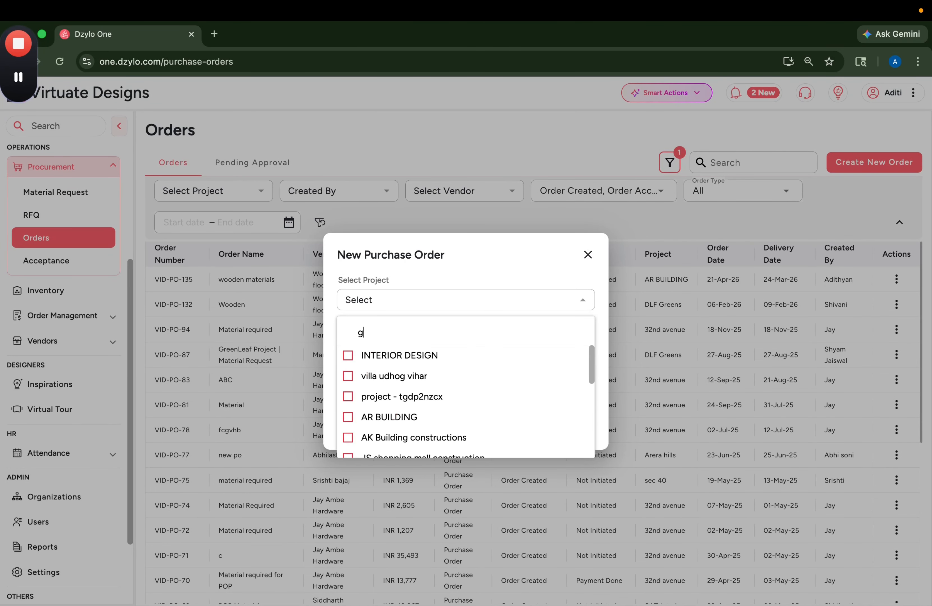
type("ree")
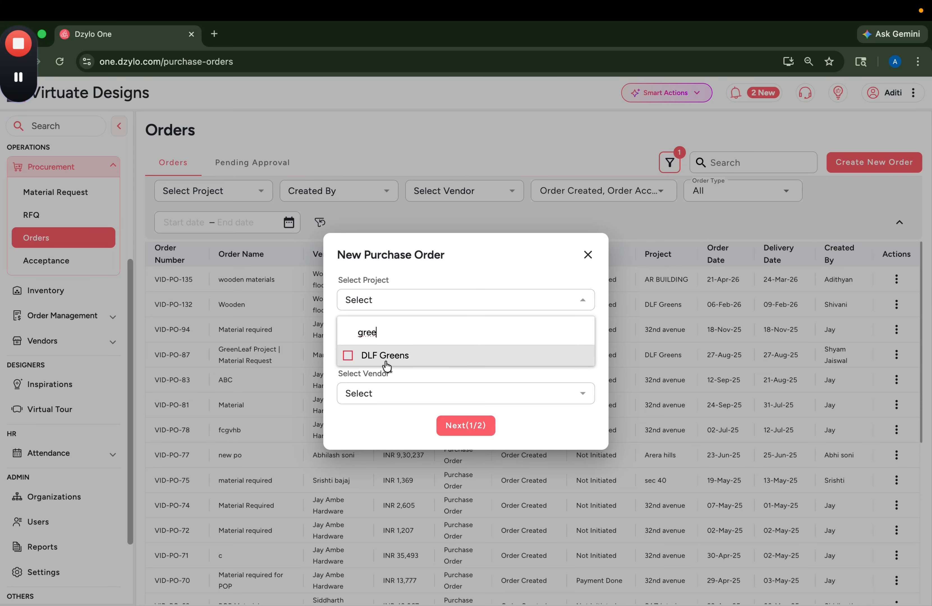
left_click(387, 356)
Set the order type to Purchase Order, choose RADHE as the vendor and continue to the order details
left_click(407, 350)
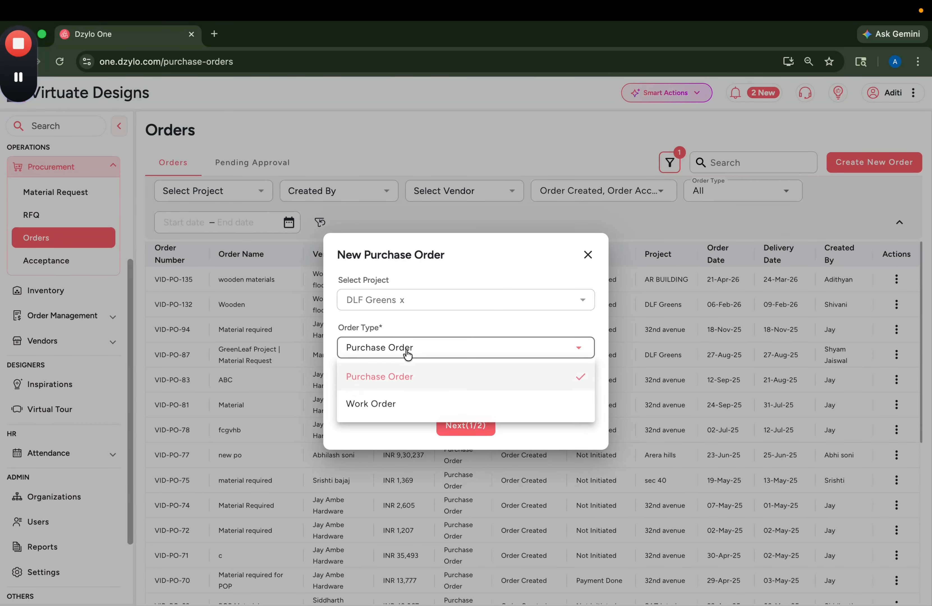
left_click(390, 377)
left_click(401, 398)
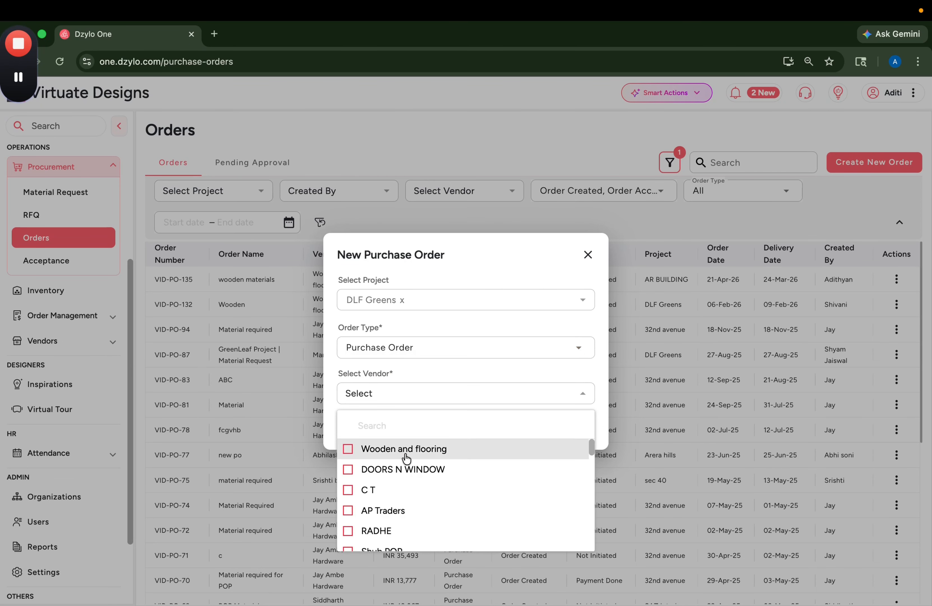
scroll(398, 504, "down", 1)
left_click(389, 508)
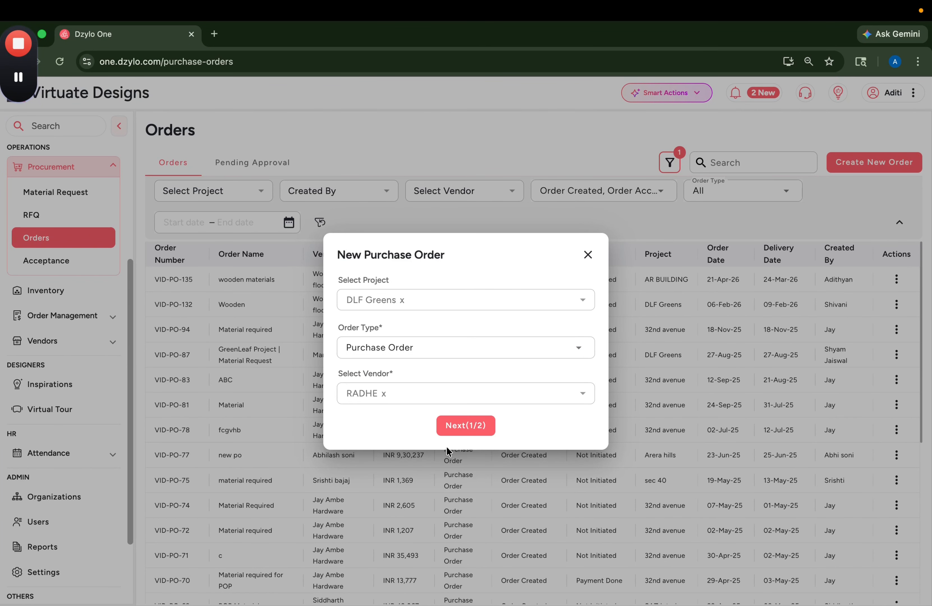
left_click(464, 430)
Title the order Wooden PO and set its delivery date to 15 May 2026
left_click(383, 295)
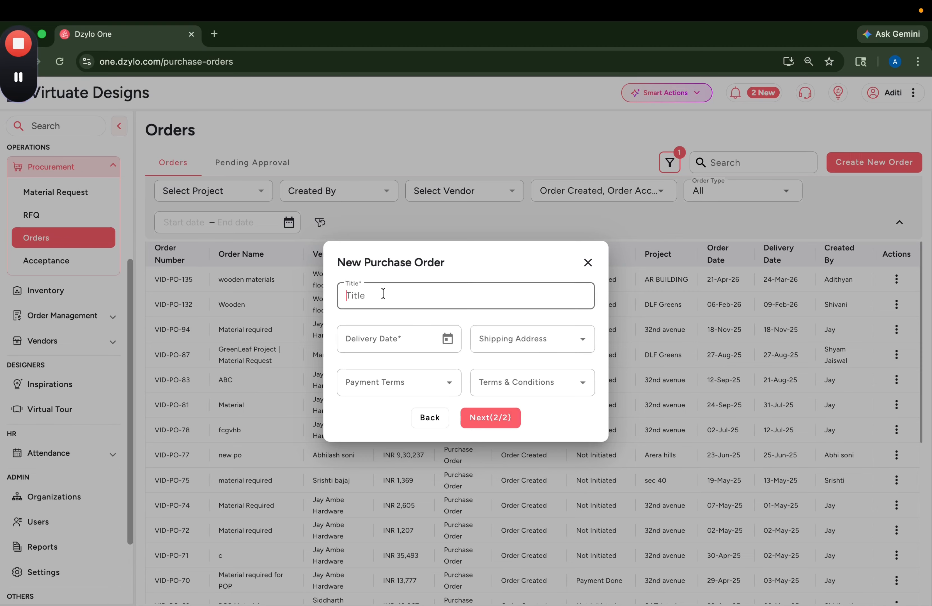
type("Wooden PO")
left_click(448, 339)
left_click(467, 473)
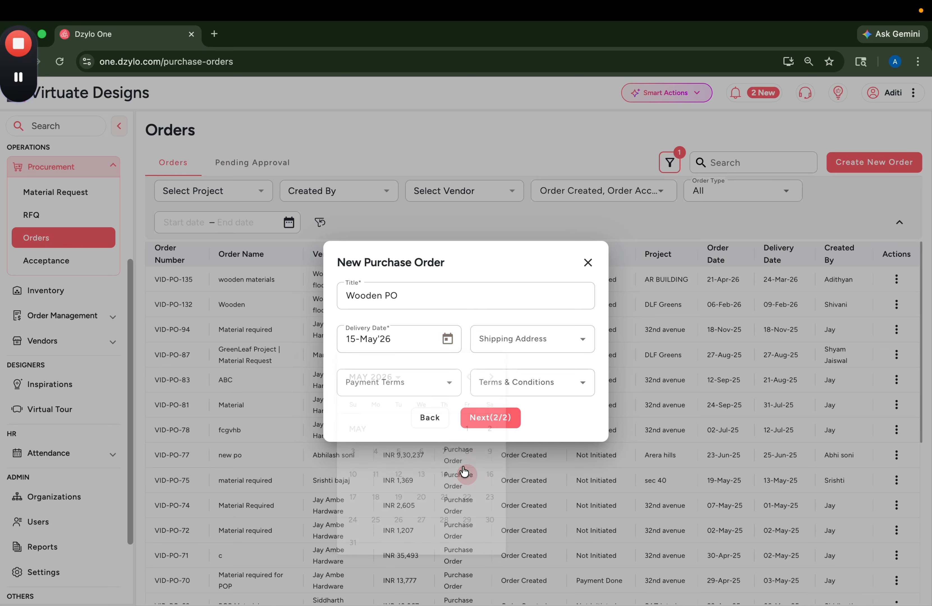
Choose the corporate office as the purchase order's shipping address
left_click(510, 348)
left_click(511, 416)
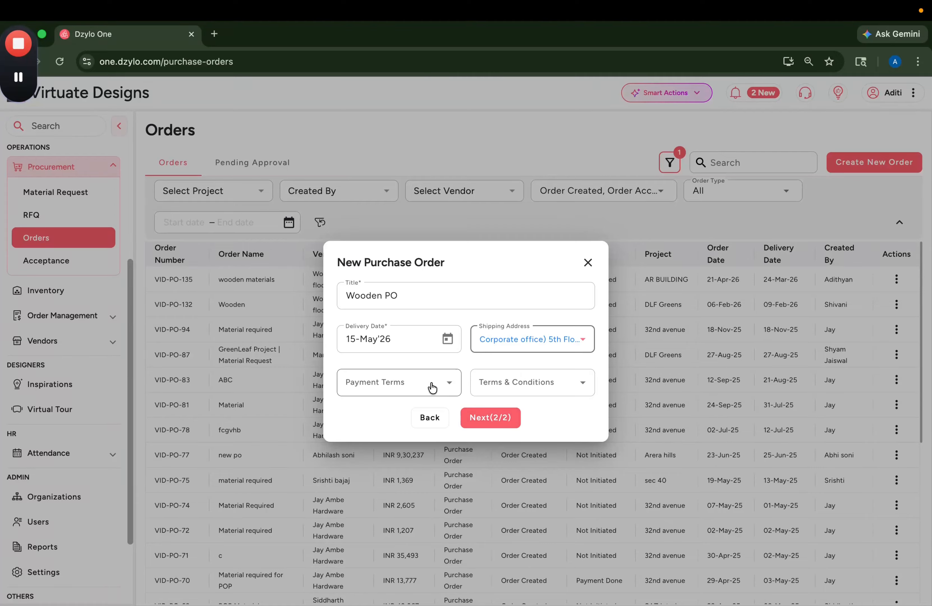
mouse_move(480, 334)
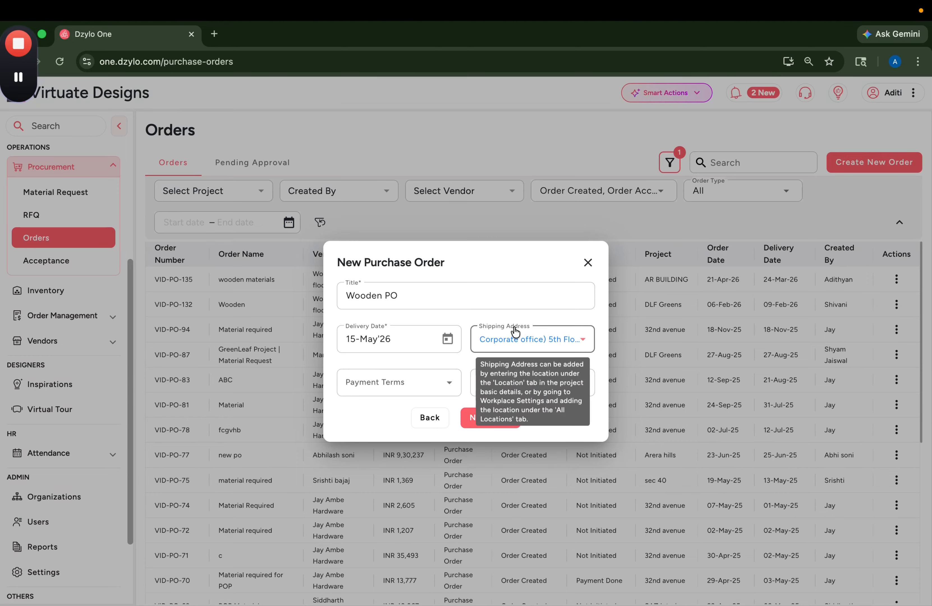
Apply the RESIDENTIAL payment terms and the Default terms and conditions, and proceed to the order's item entry
left_click(443, 381)
left_click(386, 442)
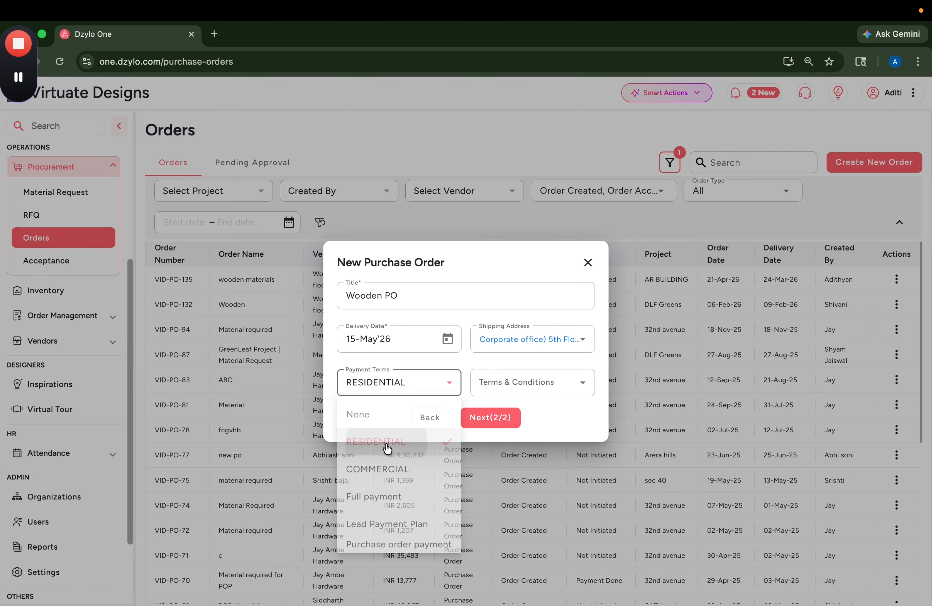
left_click(556, 385)
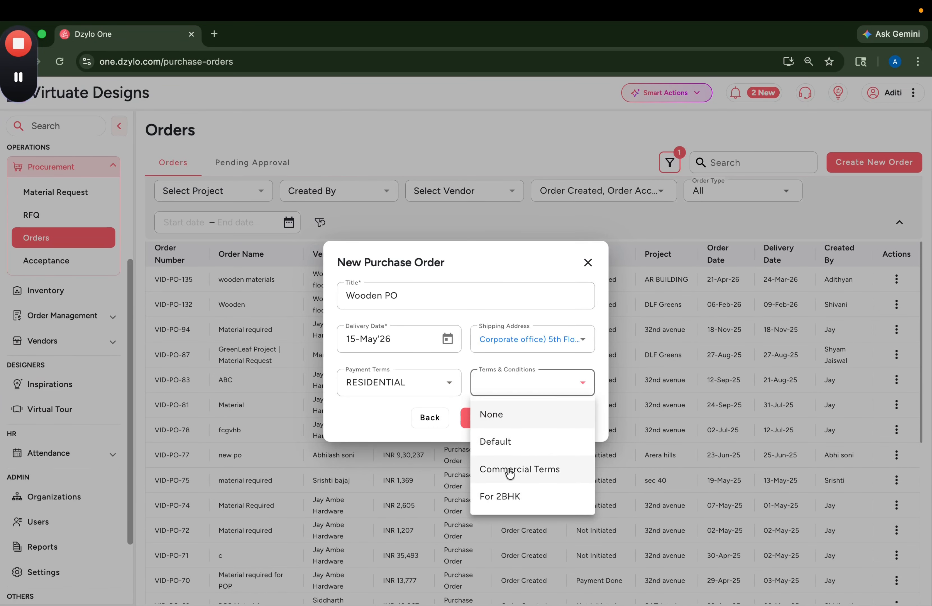
left_click(504, 444)
left_click(490, 419)
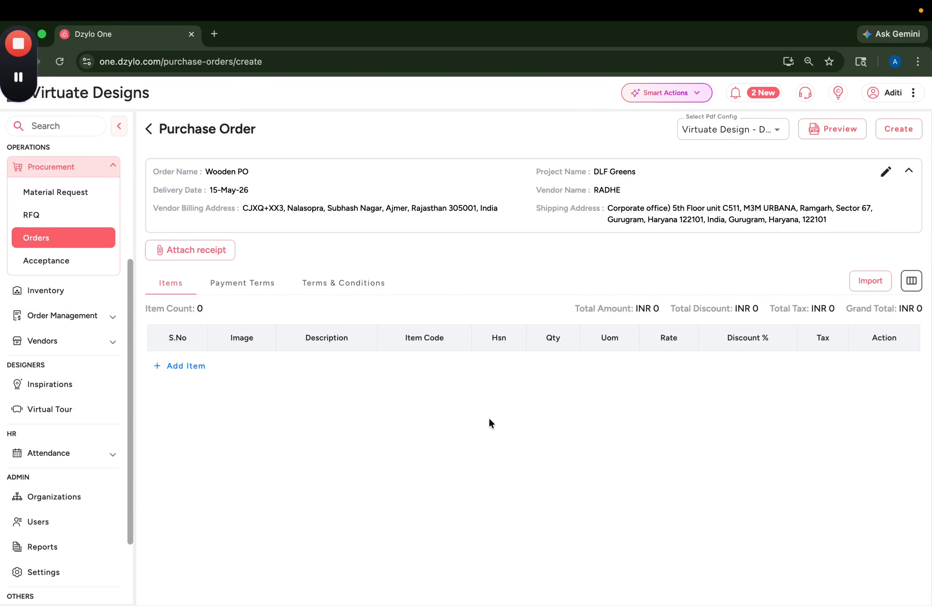
Add Gypsum Screw 6*25 as the purchase order's first item, found by searching the items for "scr"
left_click(186, 367)
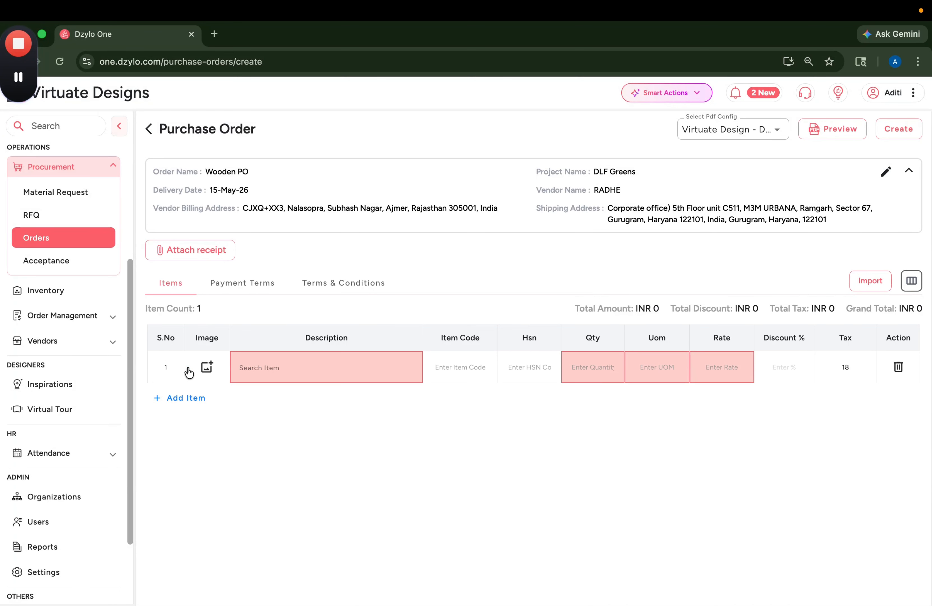
left_click(271, 379)
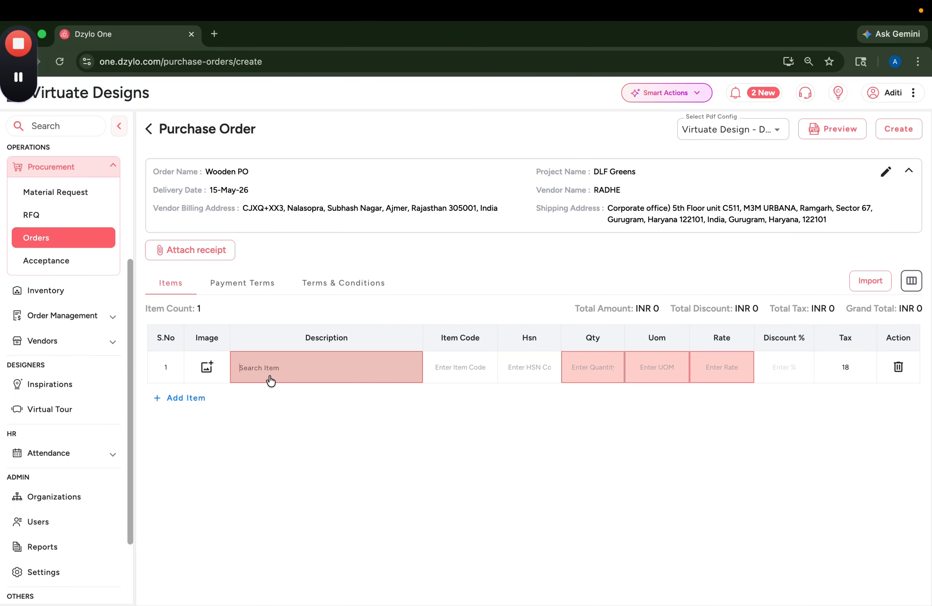
type("scr")
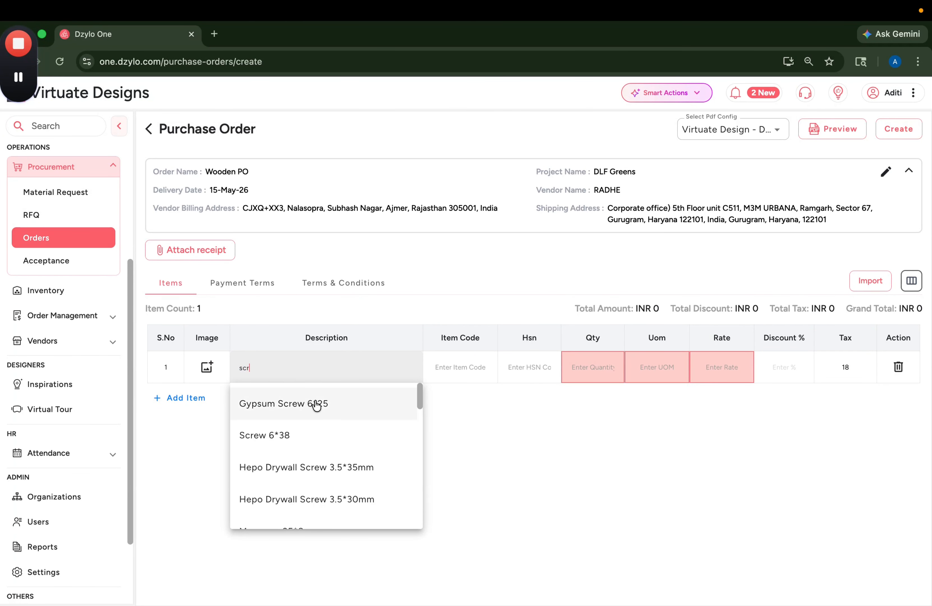
scroll(317, 483, "down", 5)
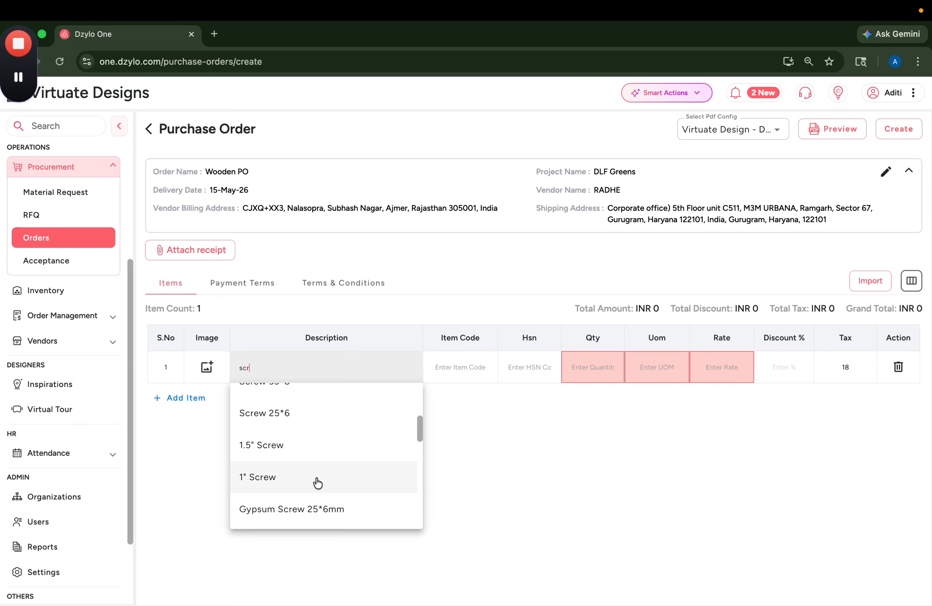
scroll(317, 482, "up", 5)
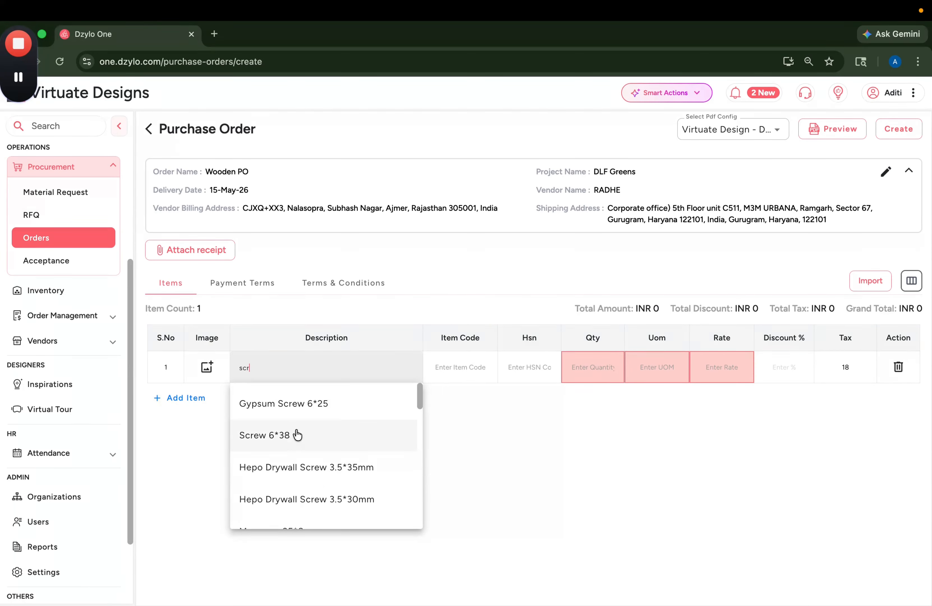
left_click(293, 413)
Add Fevicol SR998 IS (5LTR) as the order's second item, found by searching for "fev"
left_click(188, 411)
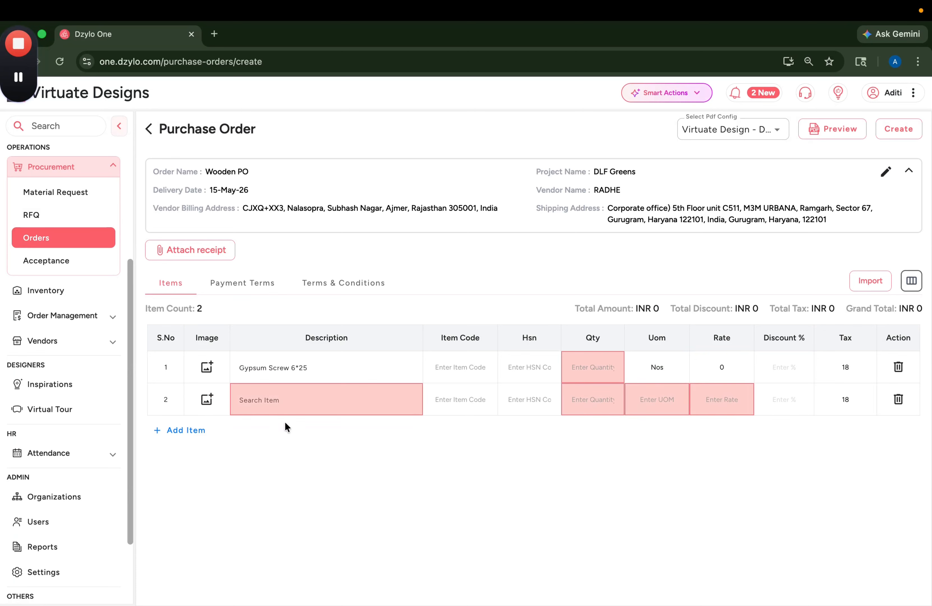
left_click(273, 402)
type("fev")
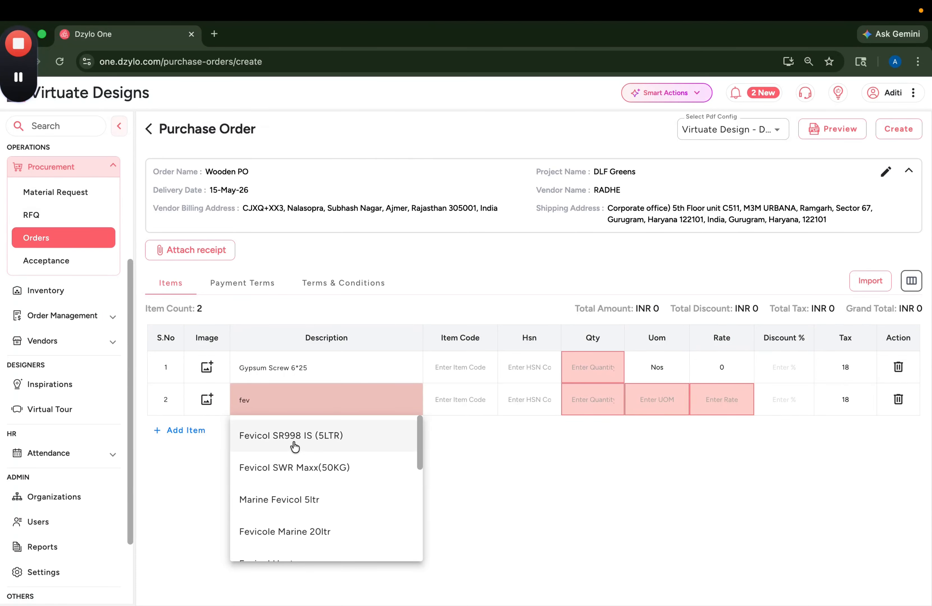
left_click(294, 447)
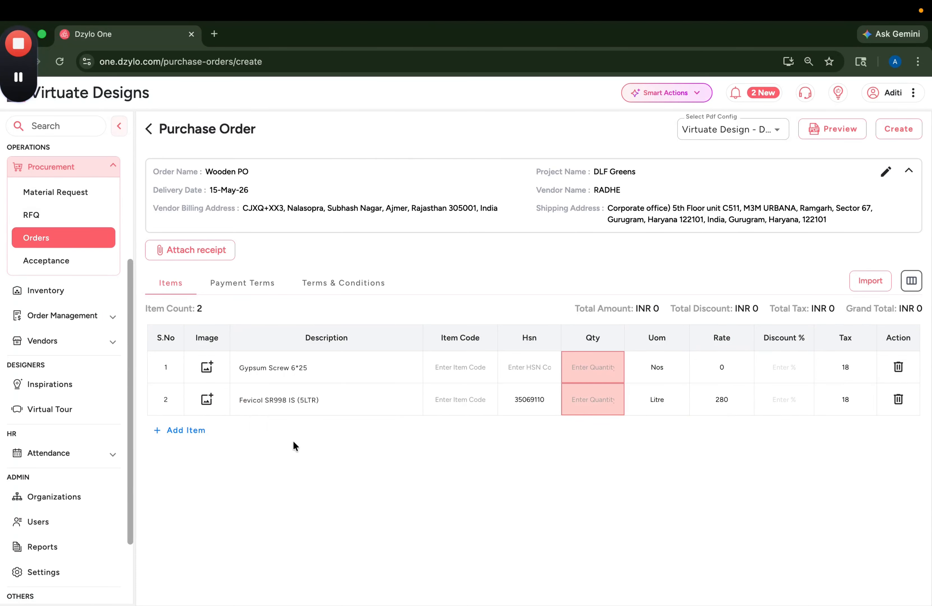
Set the quantities to 120 for Gypsum Screw 6*25 and 12 for Fevicol SR998 IS (5LTR)
left_click(207, 367)
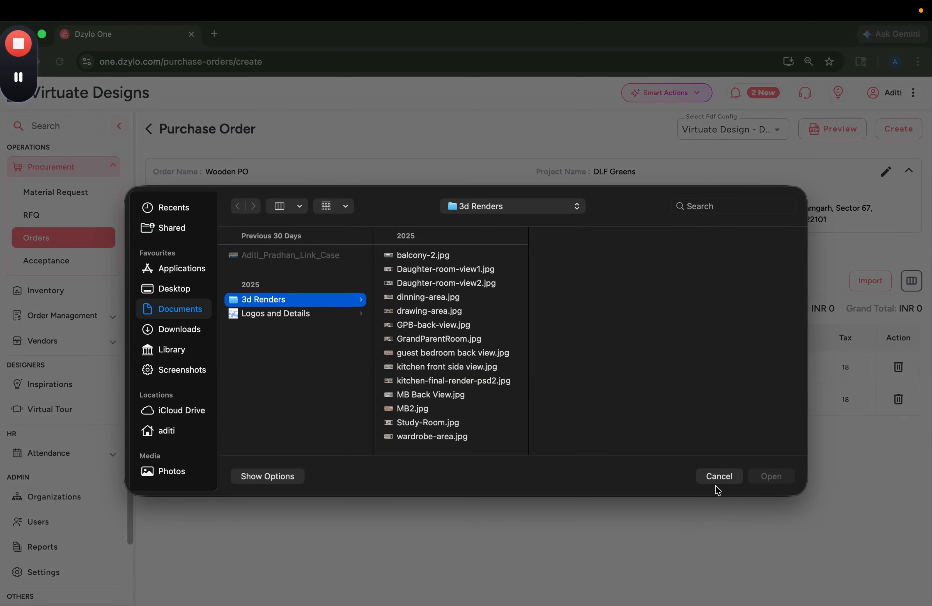
left_click(714, 476)
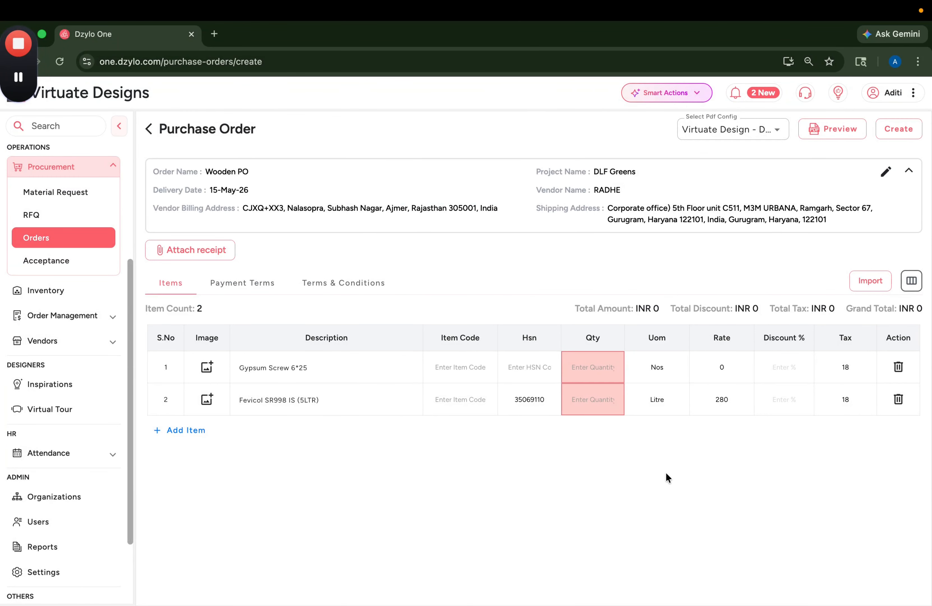
left_click(591, 367)
type("1")
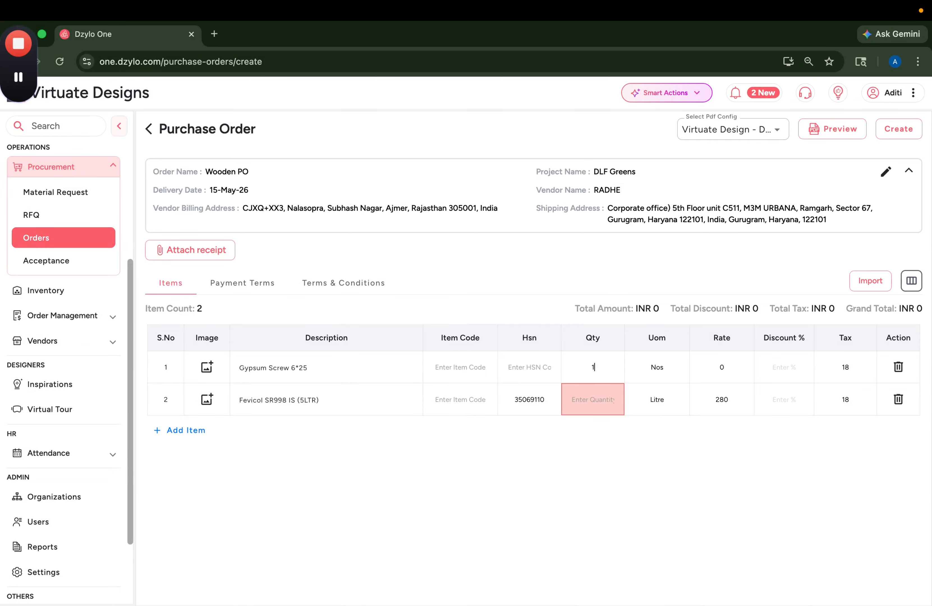
type("20")
type("12")
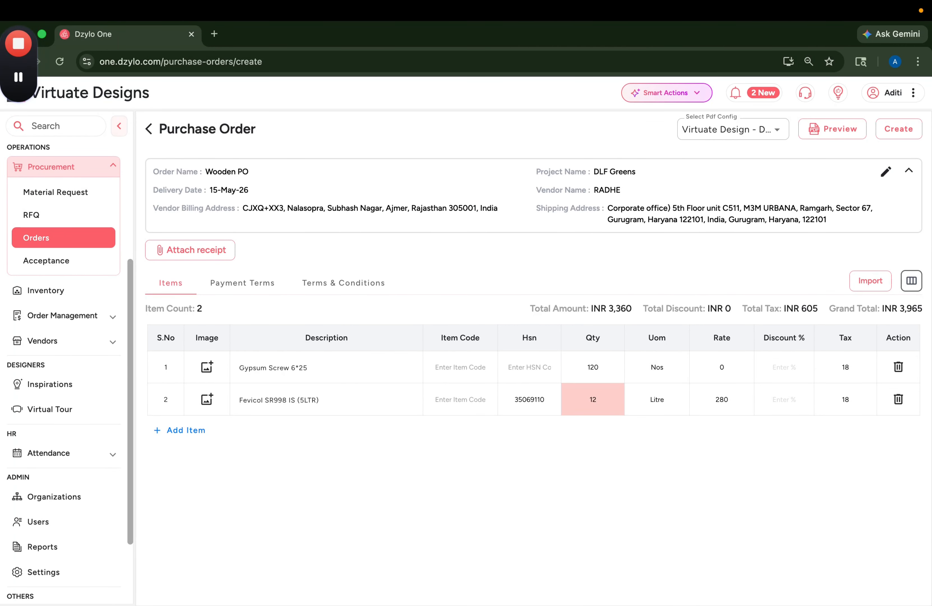
Review the order's quotation import and receipt attachment options without importing or attaching anything
left_click(869, 283)
left_click(816, 368)
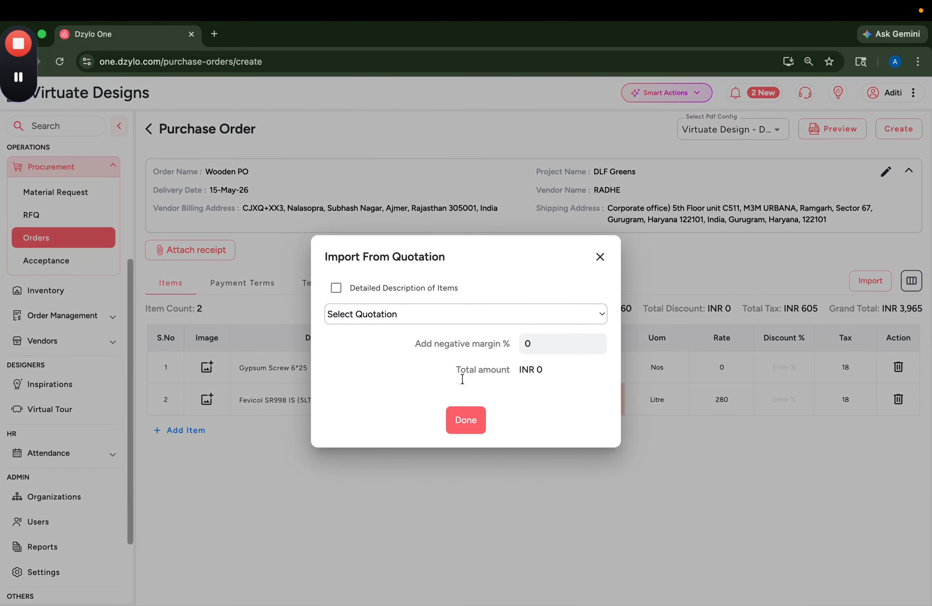
left_click(432, 318)
left_click(431, 317)
left_click(600, 257)
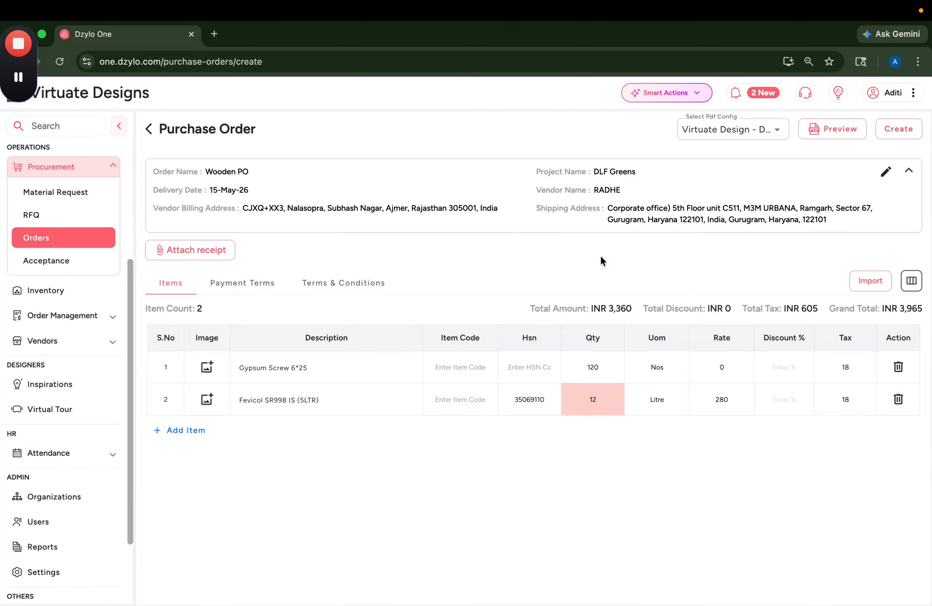
left_click(217, 254)
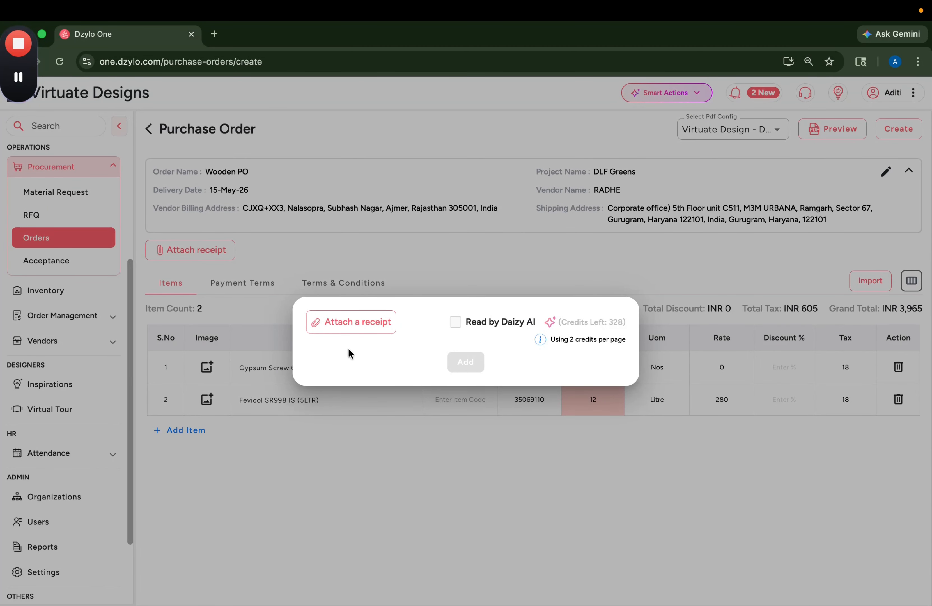
left_click(462, 418)
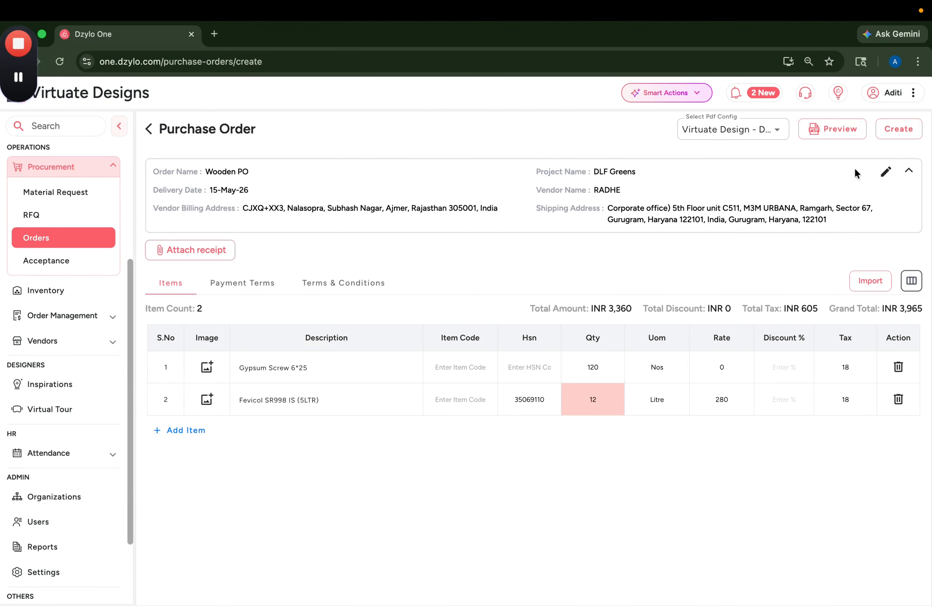
Preview the purchase order document and read through its items, payment terms and terms and conditions
left_click(835, 132)
scroll(515, 362, "down", 10)
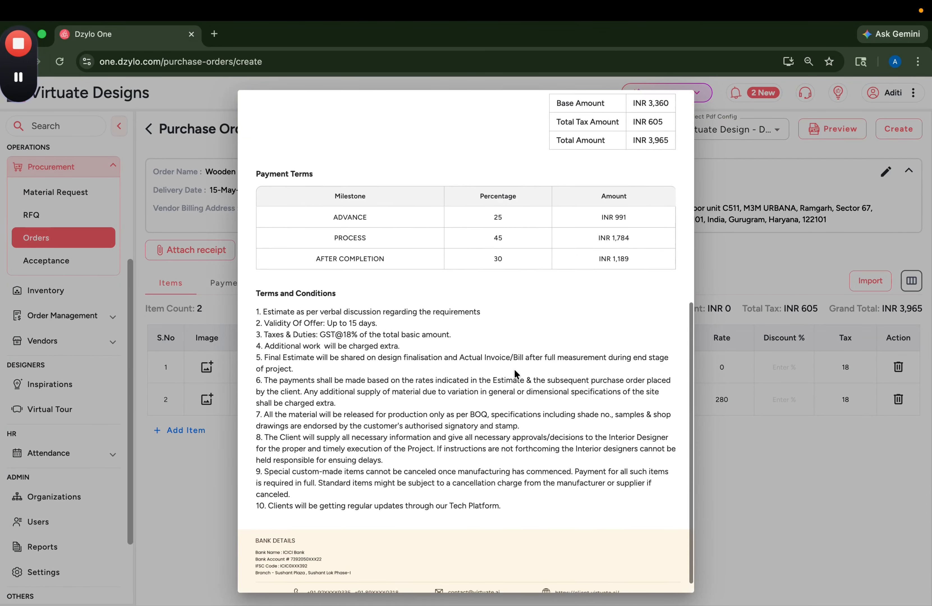
scroll(514, 369, "up", 10)
scroll(514, 368, "down", 2)
left_click(775, 486)
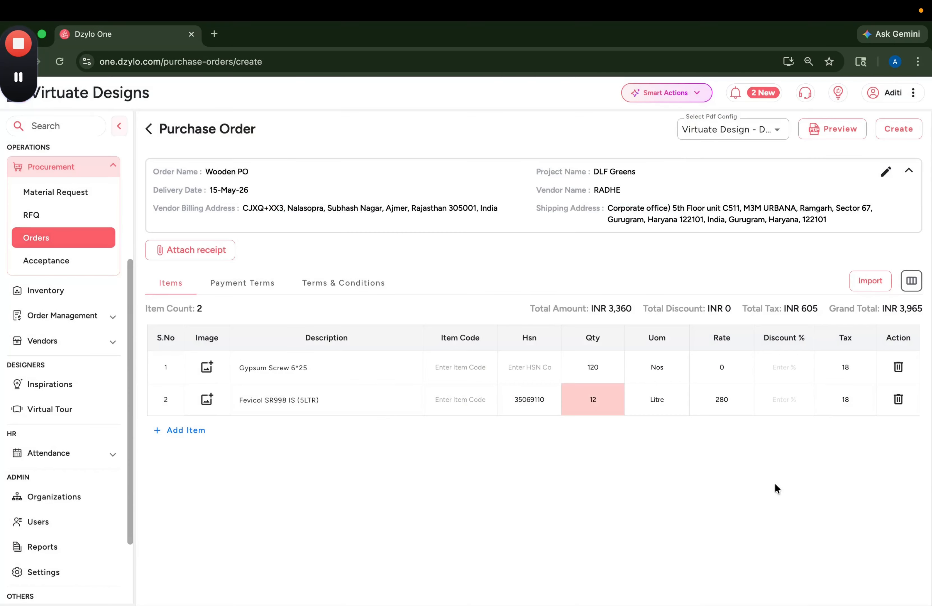
Create the Wooden PO purchase order for DLF Greens, leaving its order details as entered
left_click(886, 171)
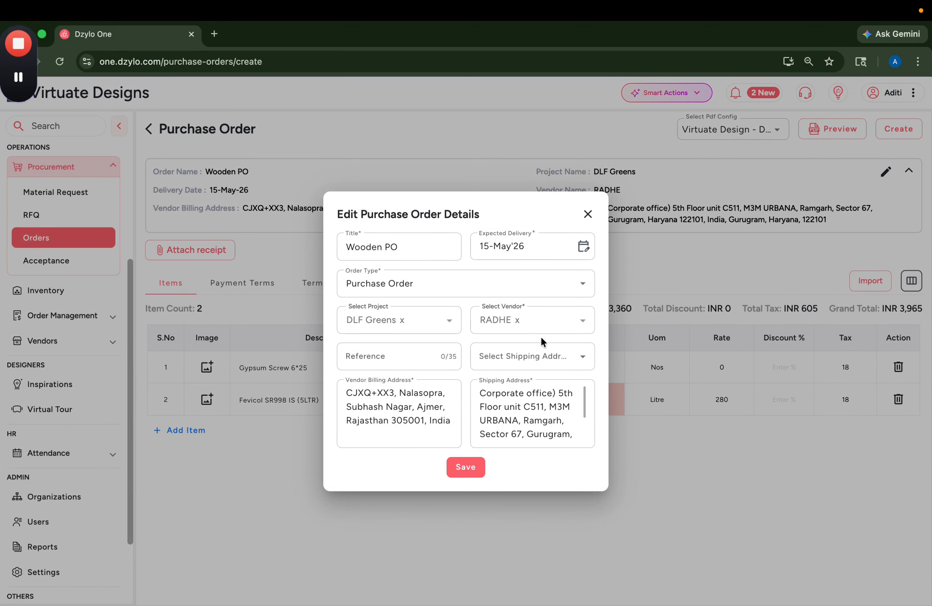
left_click(587, 214)
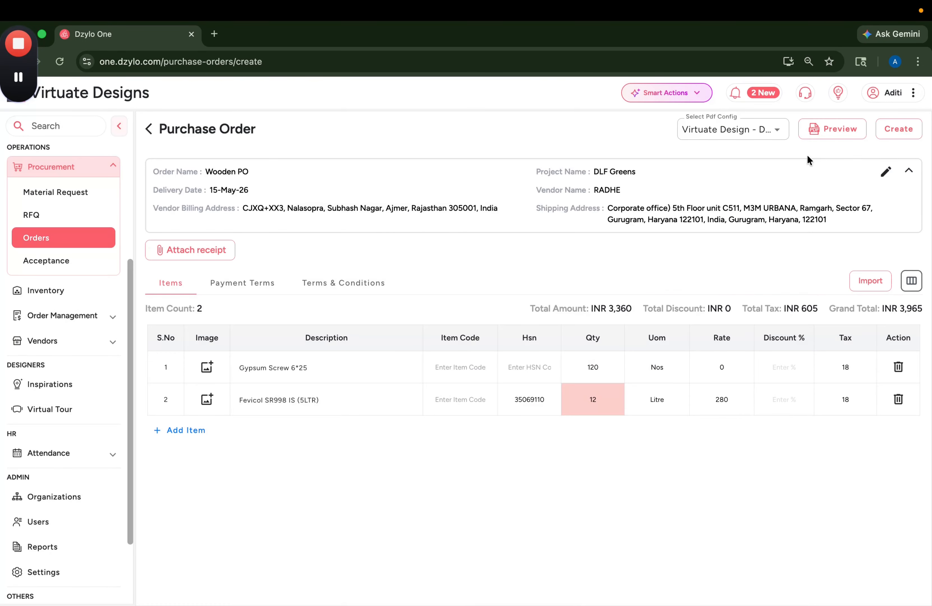
left_click(903, 131)
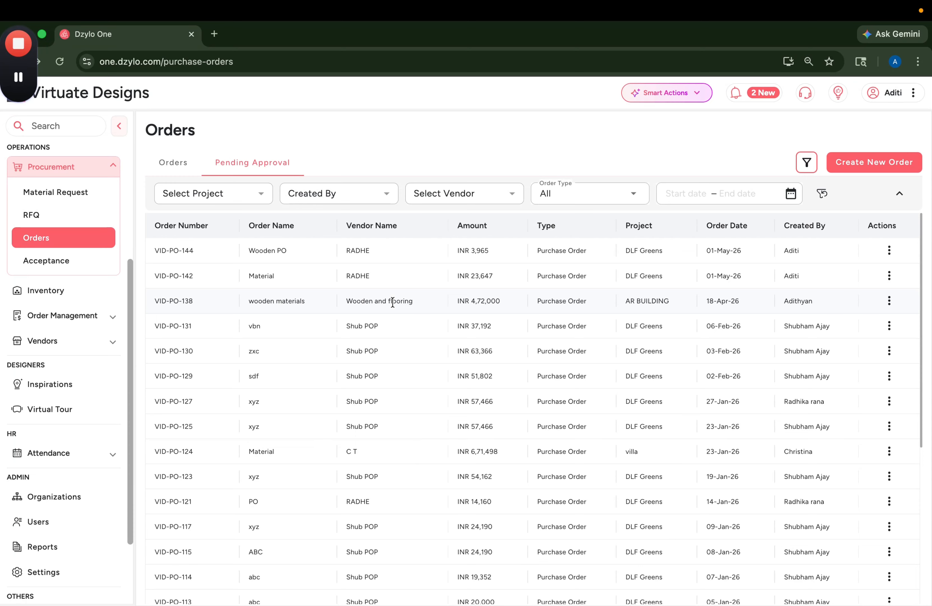
Reload the orders page and check the user notifications for the new purchase order
key("super+r")
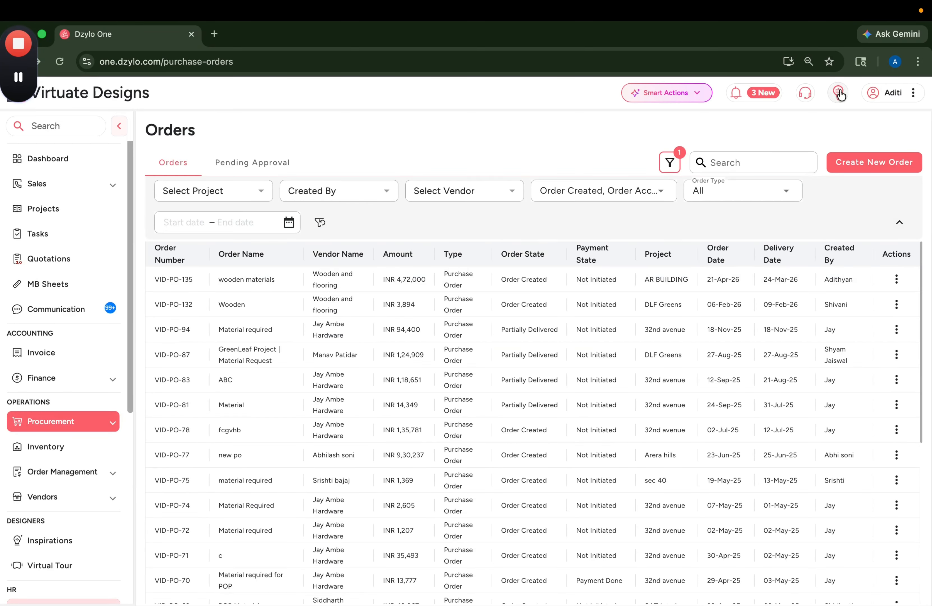
left_click(772, 93)
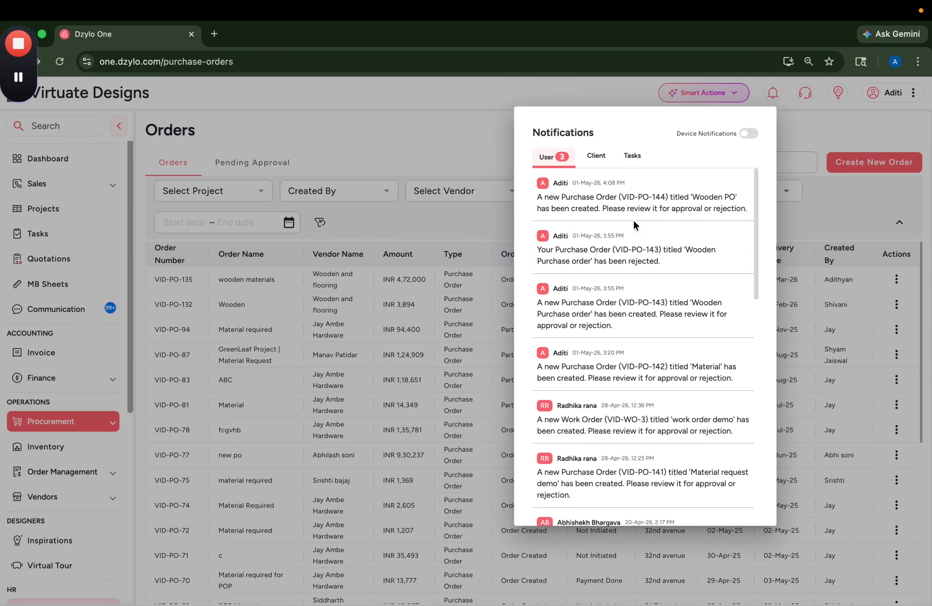
left_click(443, 152)
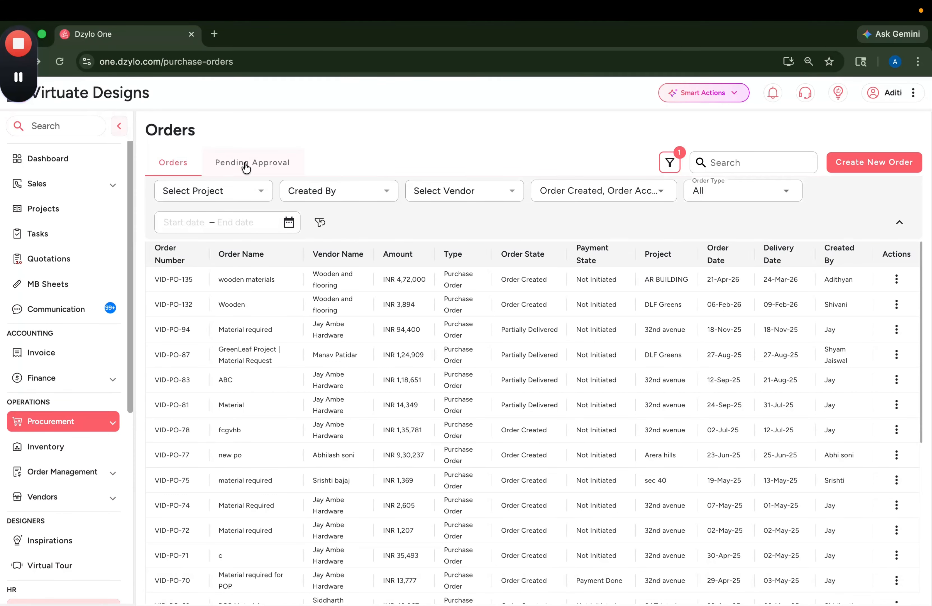
Open Wooden PO from the orders pending approval and read through its document
left_click(236, 167)
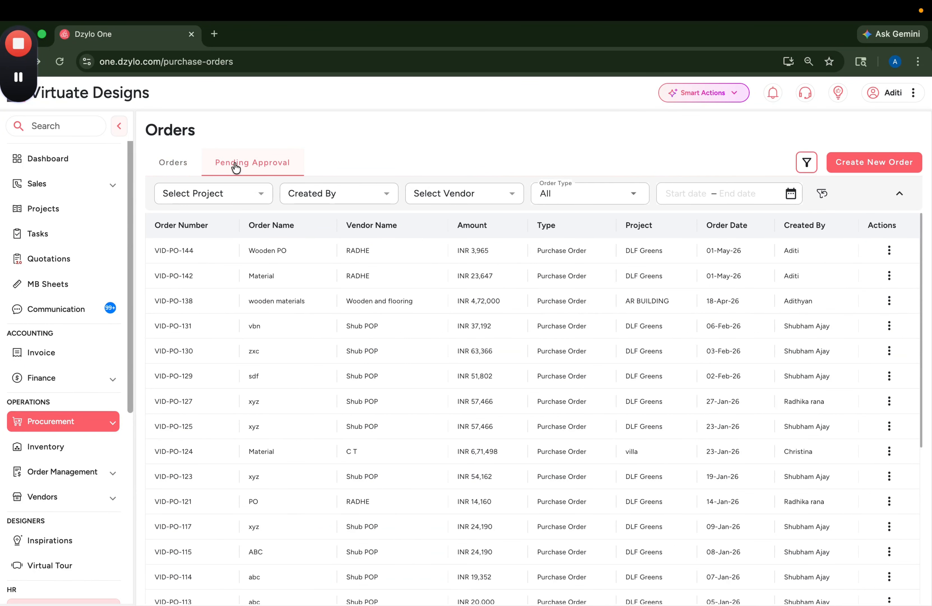
left_click(308, 244)
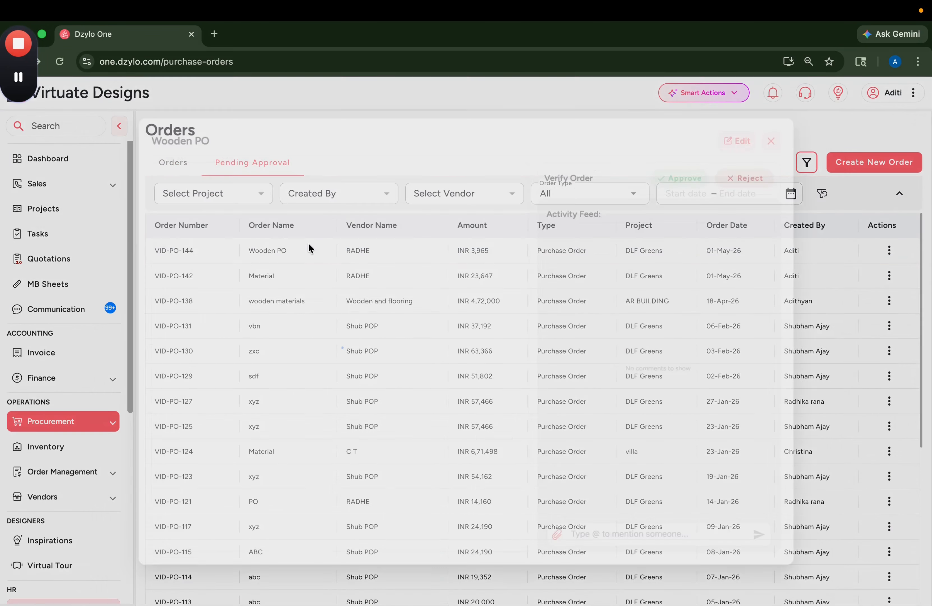
scroll(314, 410, "down", 15)
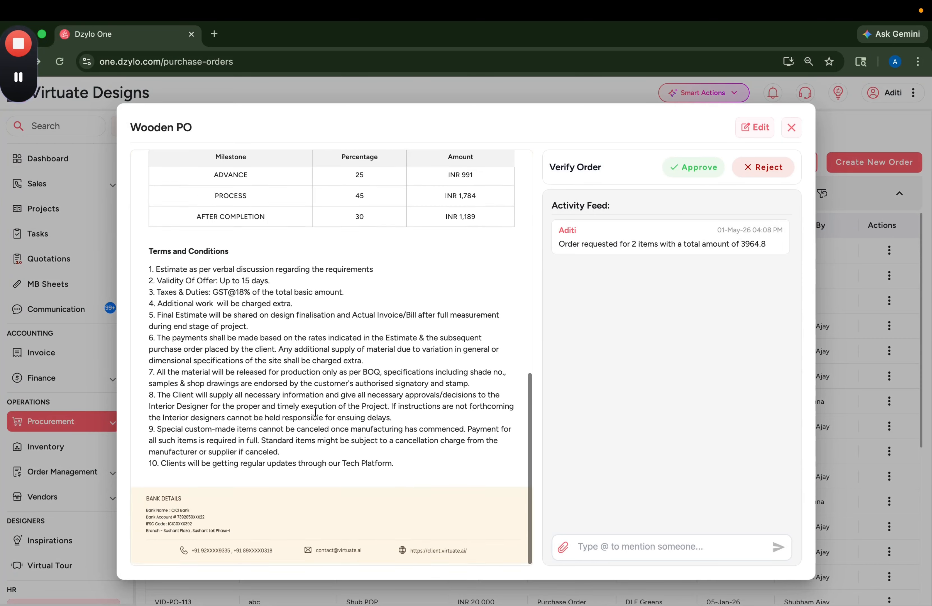
scroll(315, 410, "up", 15)
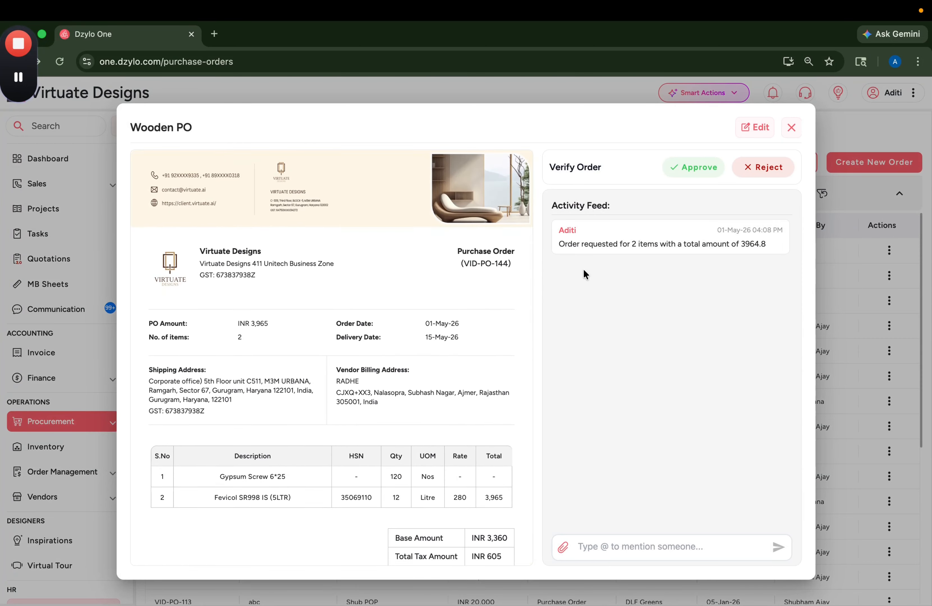
Edit Wooden PO to set its expected delivery date to 16 May 2026 and save the order draft
left_click(747, 129)
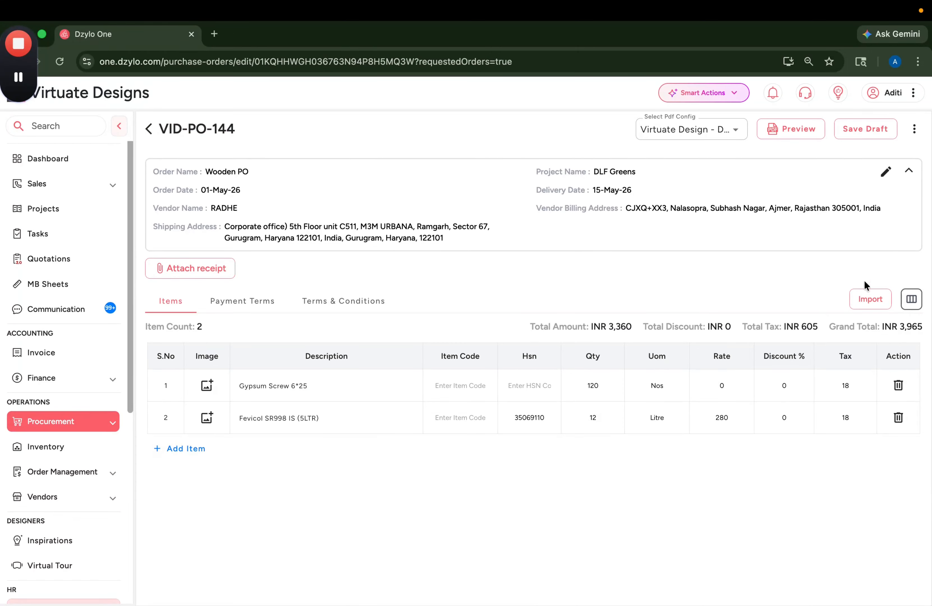
left_click(885, 172)
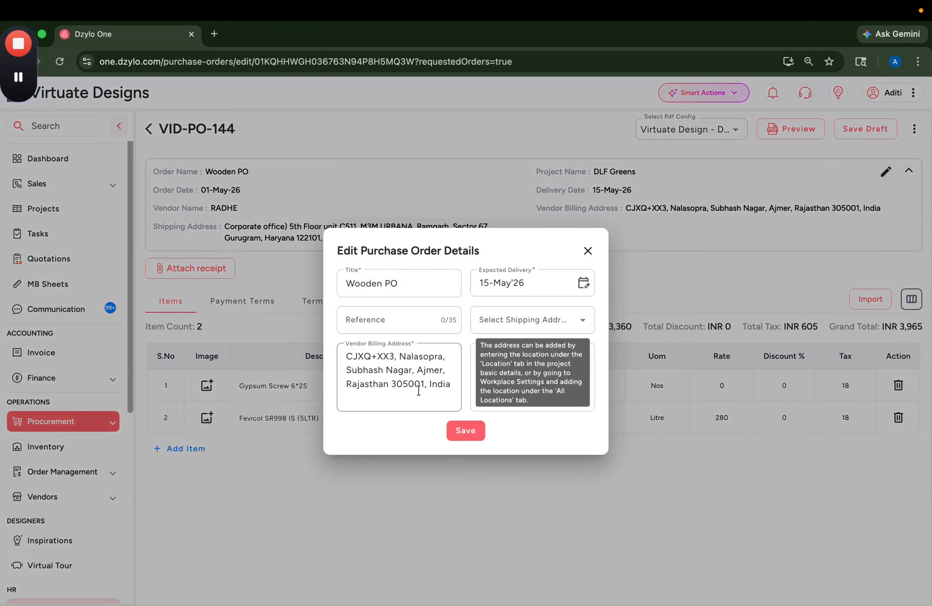
left_click(582, 282)
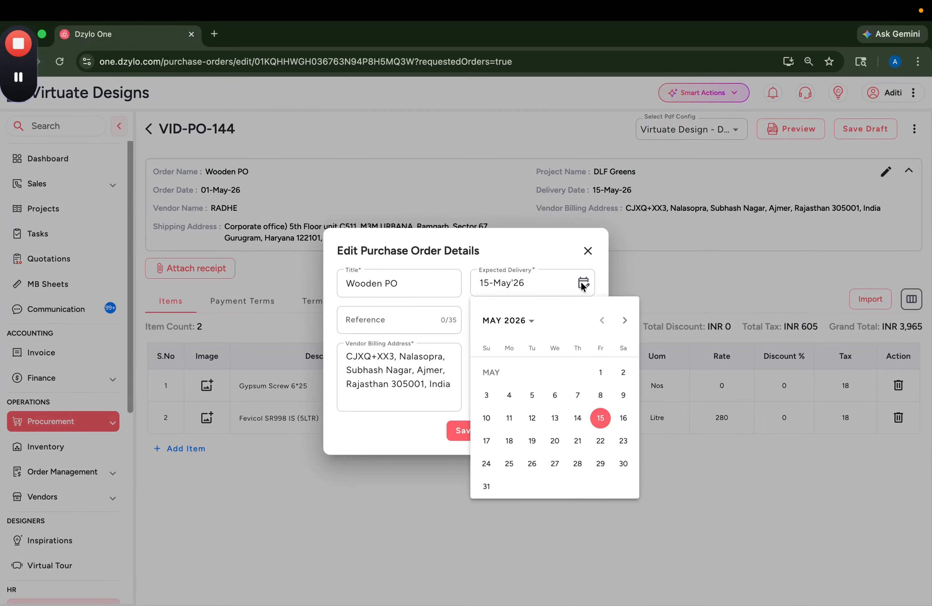
left_click(623, 418)
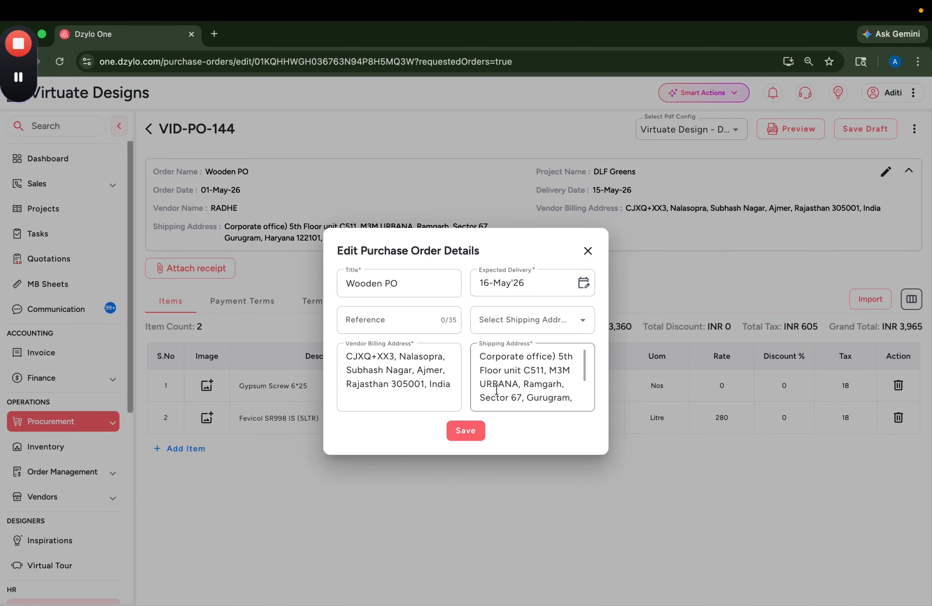
left_click(466, 430)
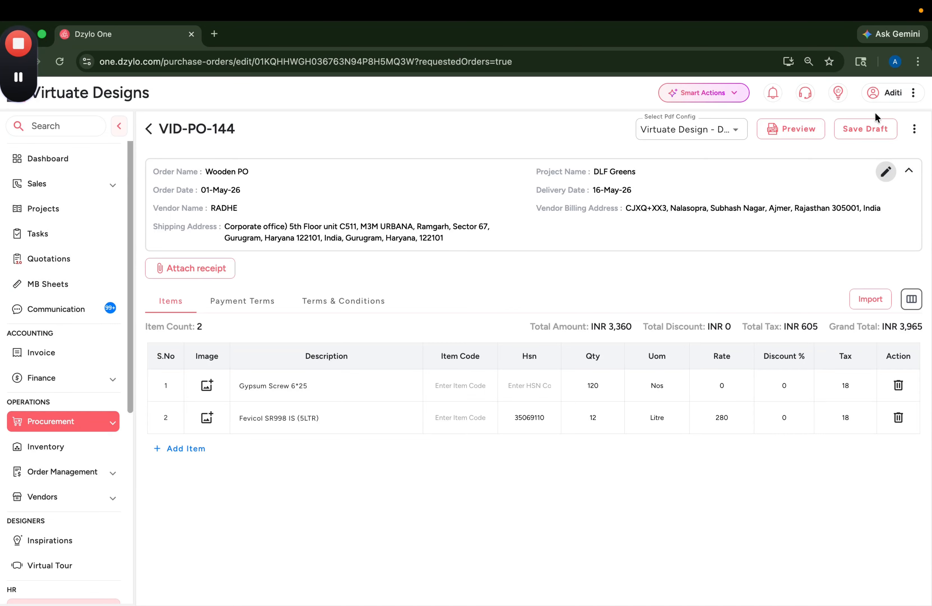
left_click(872, 125)
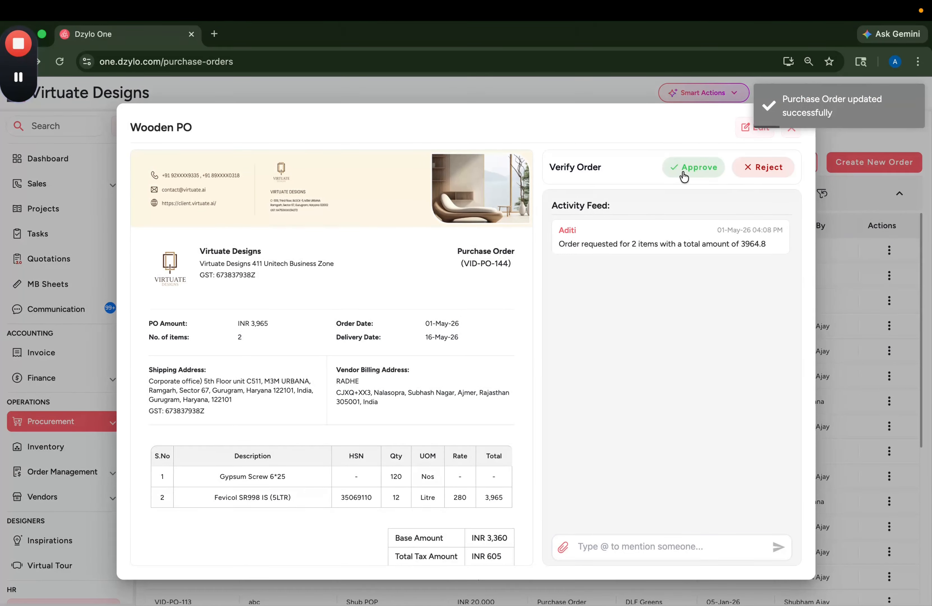
Approve the Wooden PO purchase order and confirm sharing it with the vendor through WhatsApp
left_click(683, 170)
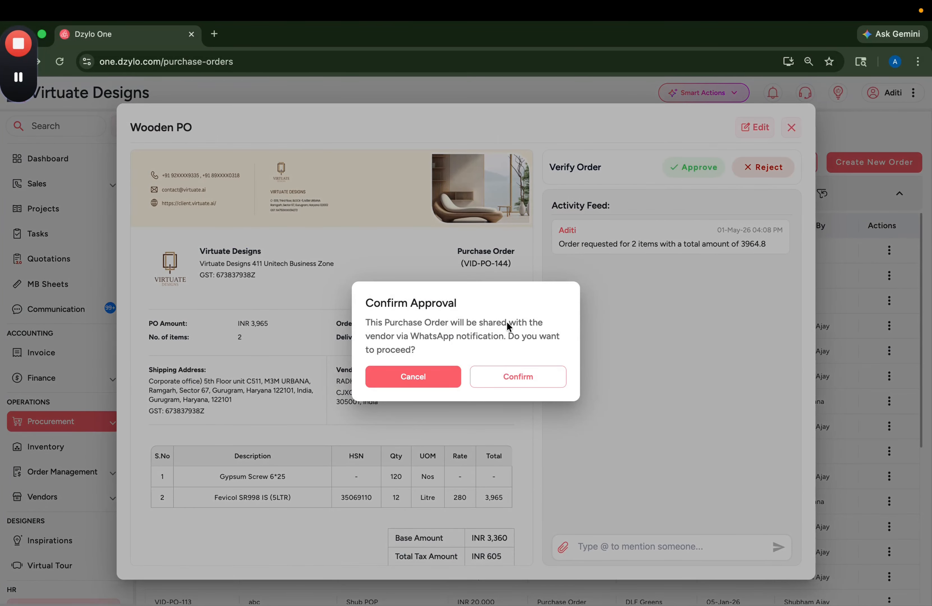
left_click(505, 376)
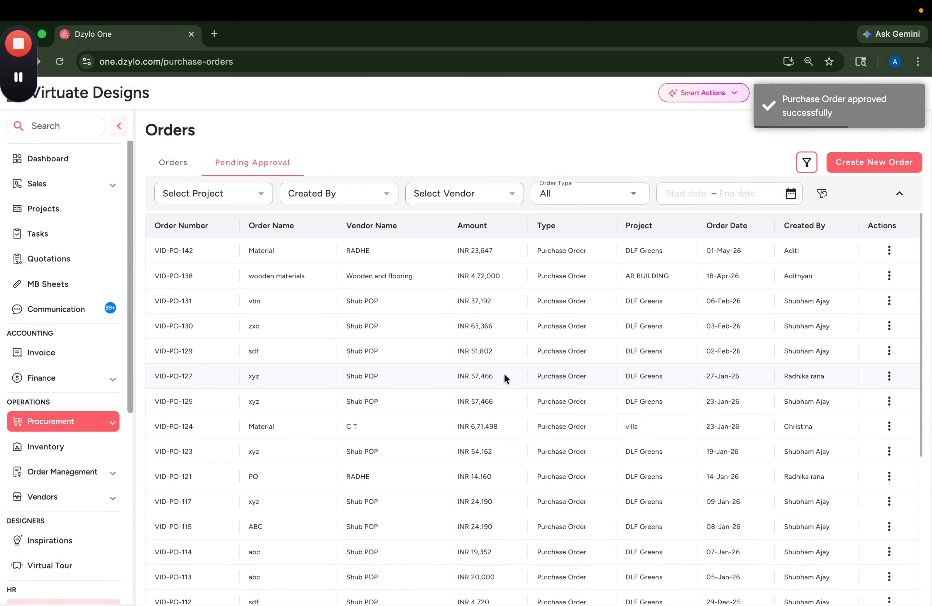
Open the approved Wooden PO from the orders list, review its document and order state options, and download it
left_click(171, 178)
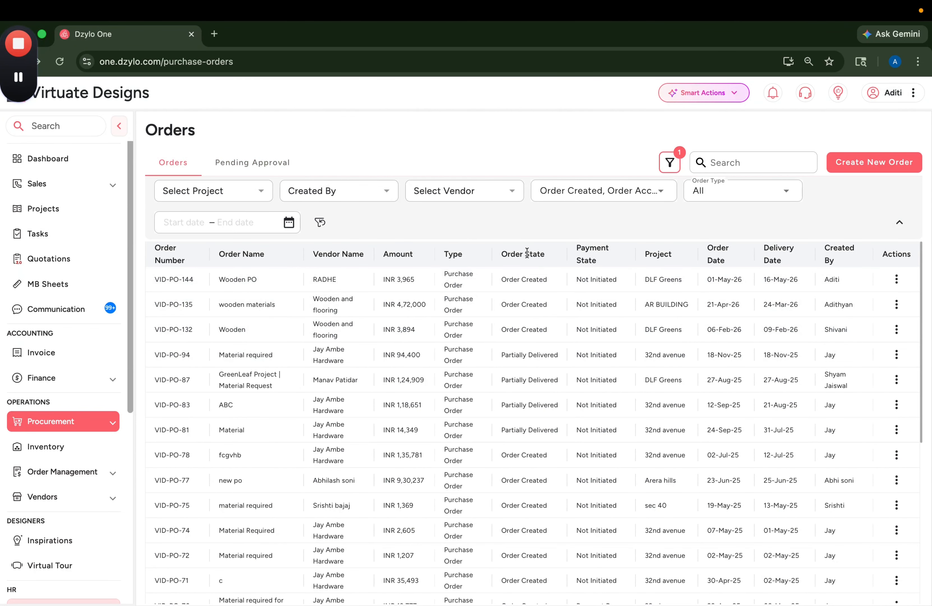
left_click(257, 280)
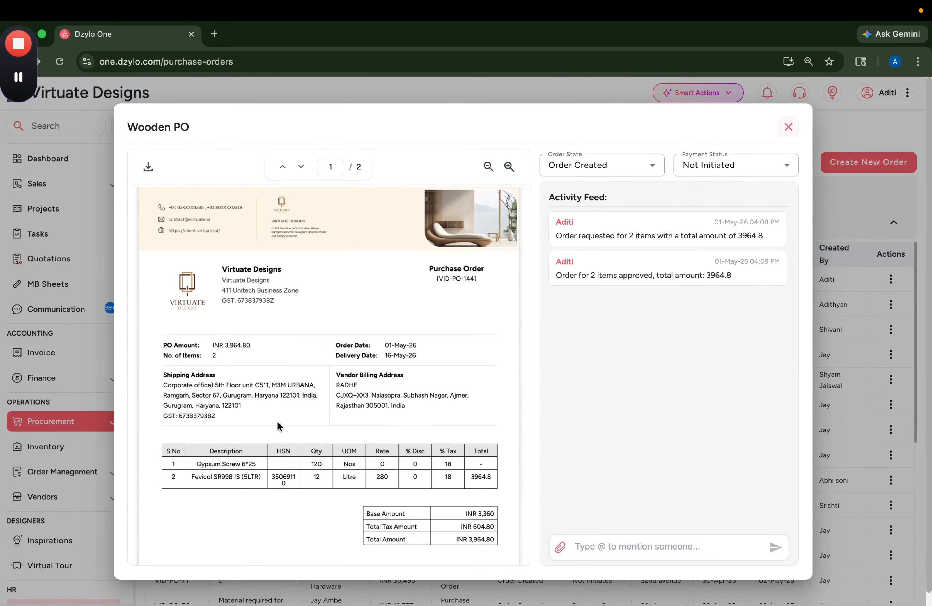
scroll(312, 440, "down", 10)
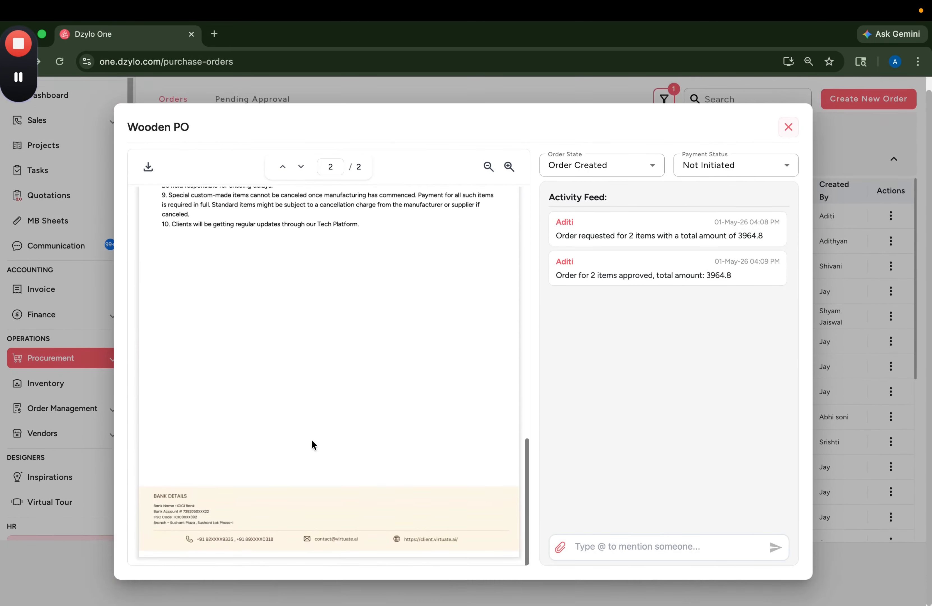
scroll(311, 439, "down", 2)
left_click(614, 166)
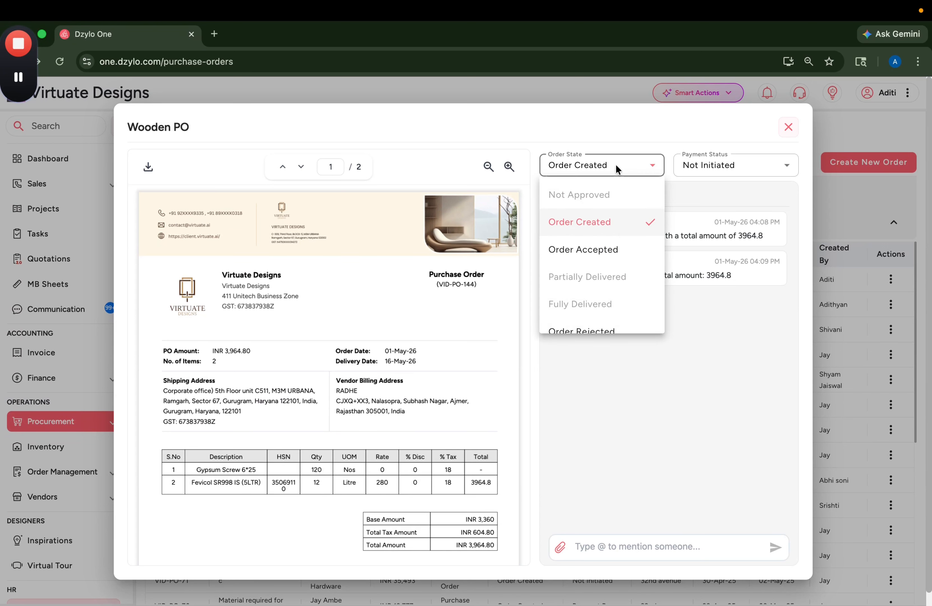
left_click(616, 164)
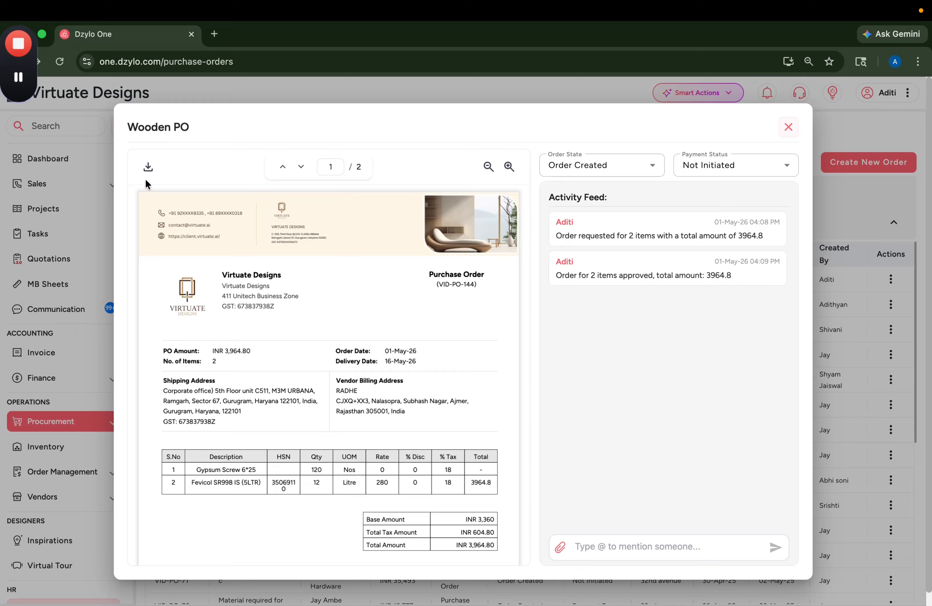
left_click(148, 170)
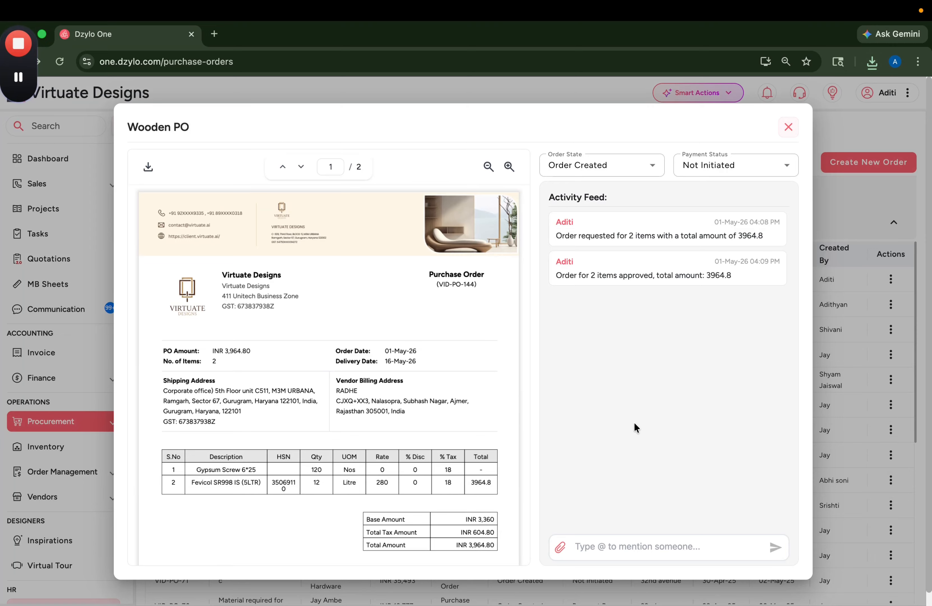
Post the comment "hello" mentioning a team member in Wooden PO's activity feed and close the order
left_click(592, 547)
type("@")
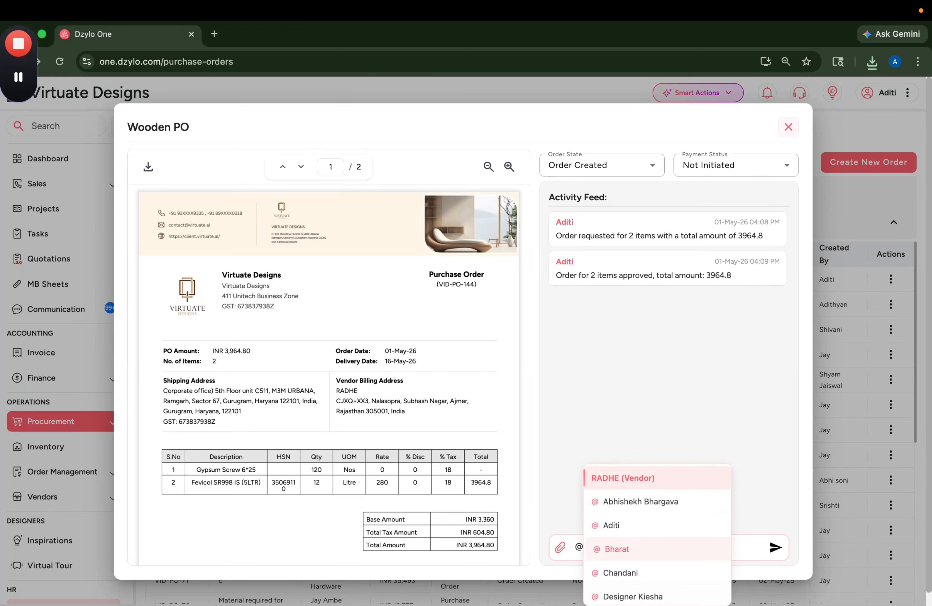
left_click(621, 529)
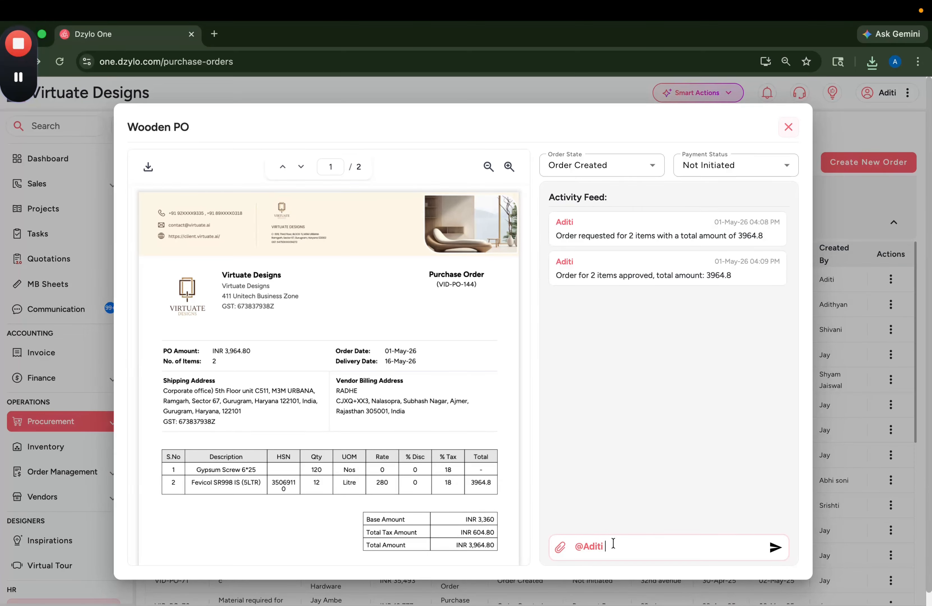
type("hello")
key("Return")
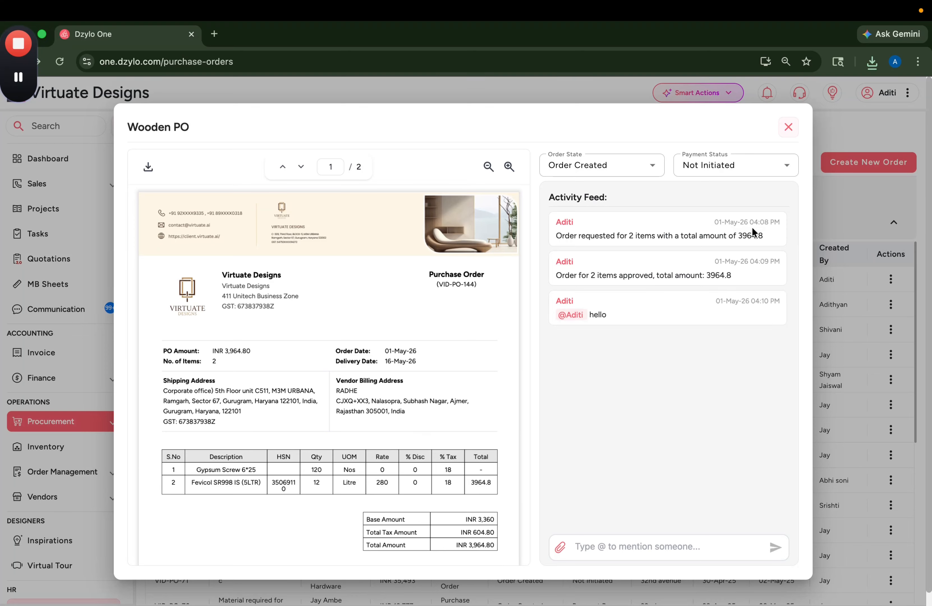
left_click(789, 130)
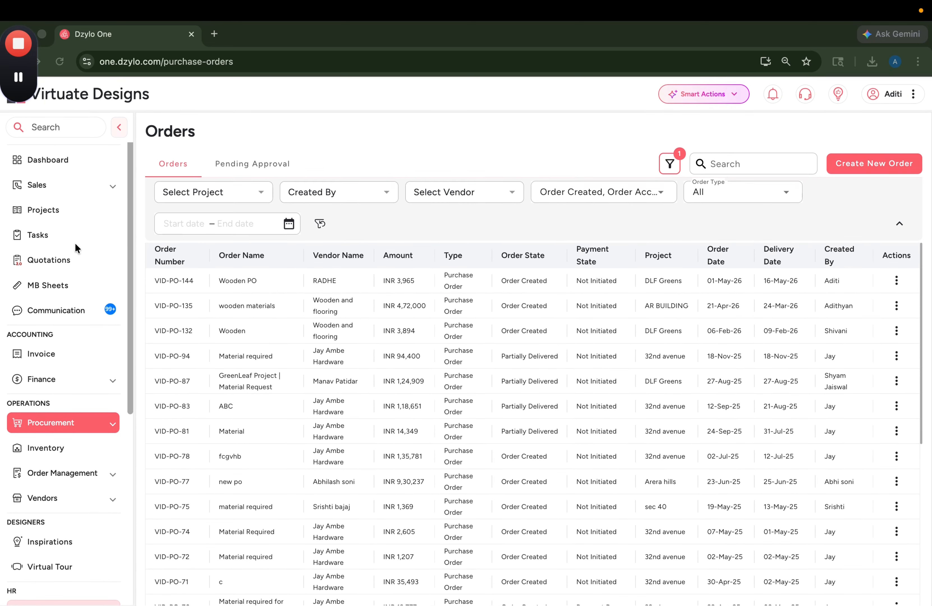
Search the projects for "green" and open the DLF Greens project
left_click(45, 210)
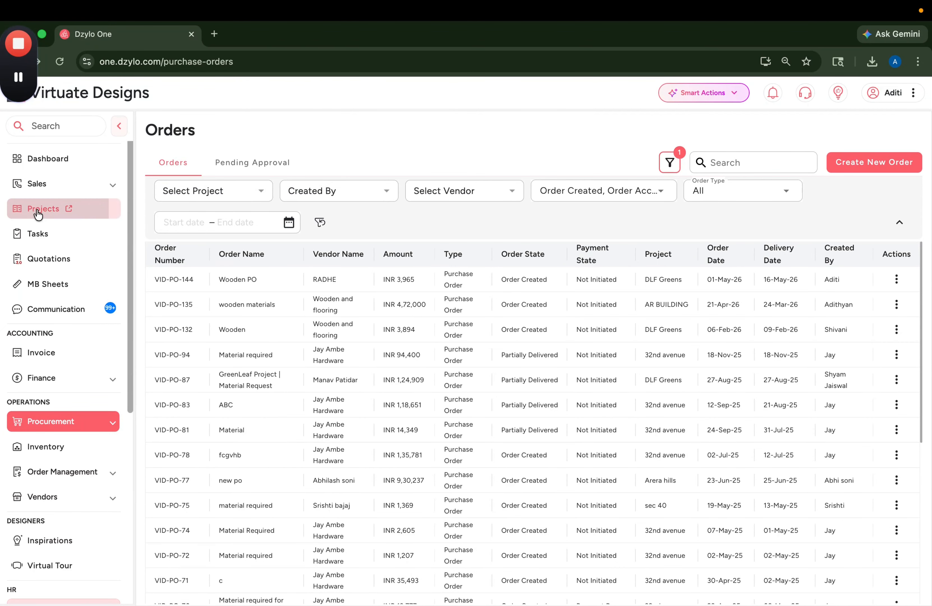
left_click(703, 155)
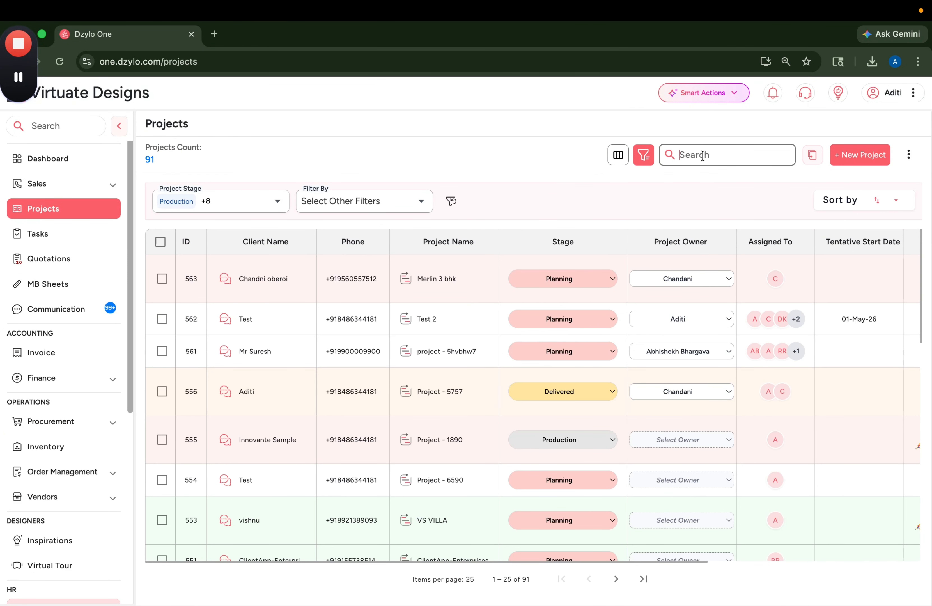
type("green")
key("Return")
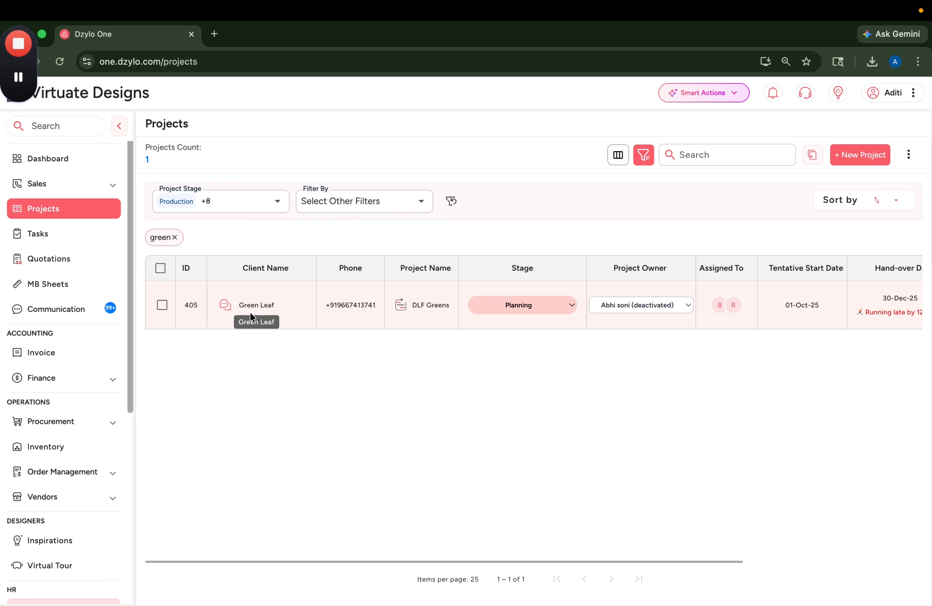
left_click(263, 308)
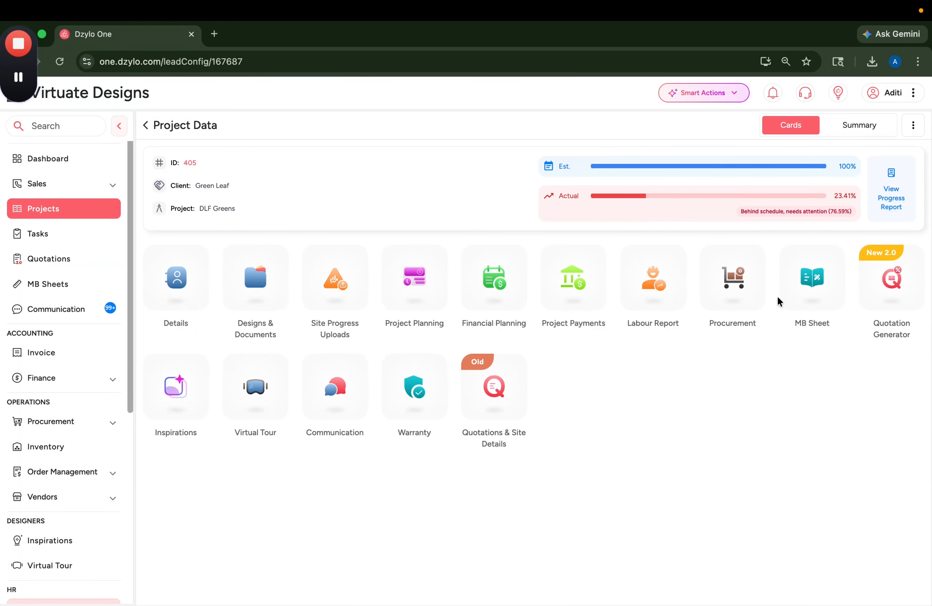
Look through the DLF Greens project's procurement records: material requests, RFQs, orders and delivery acceptance
left_click(732, 294)
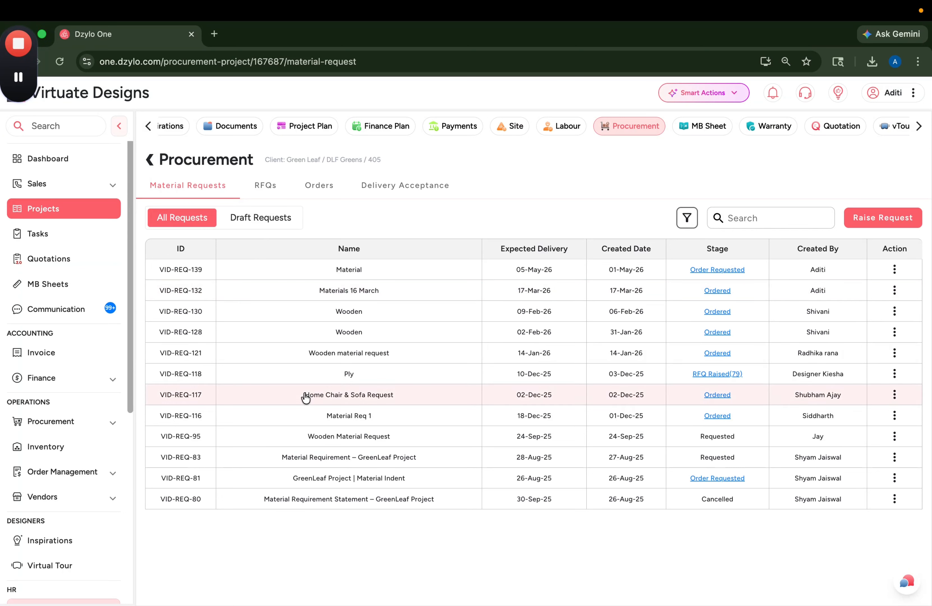
left_click(257, 193)
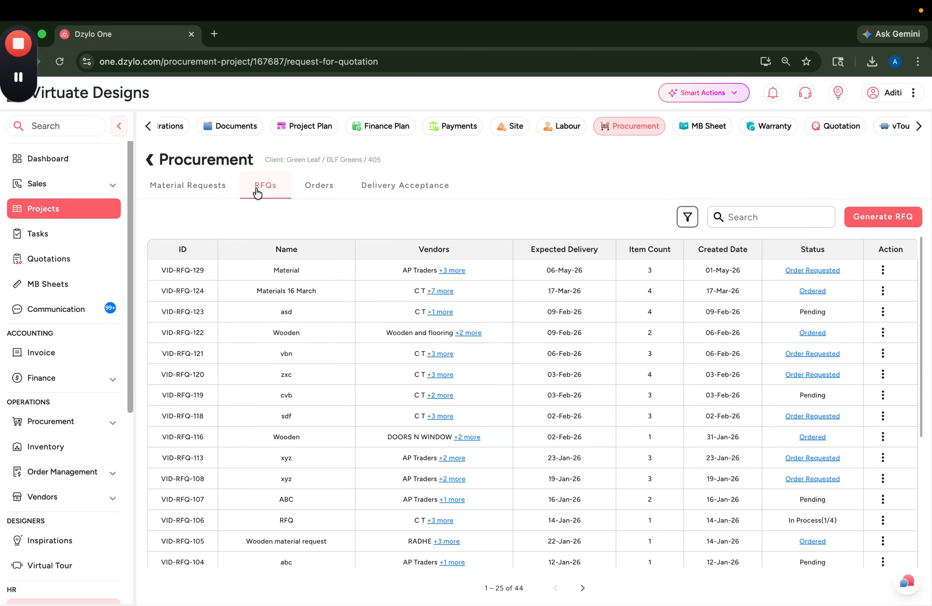
left_click(310, 191)
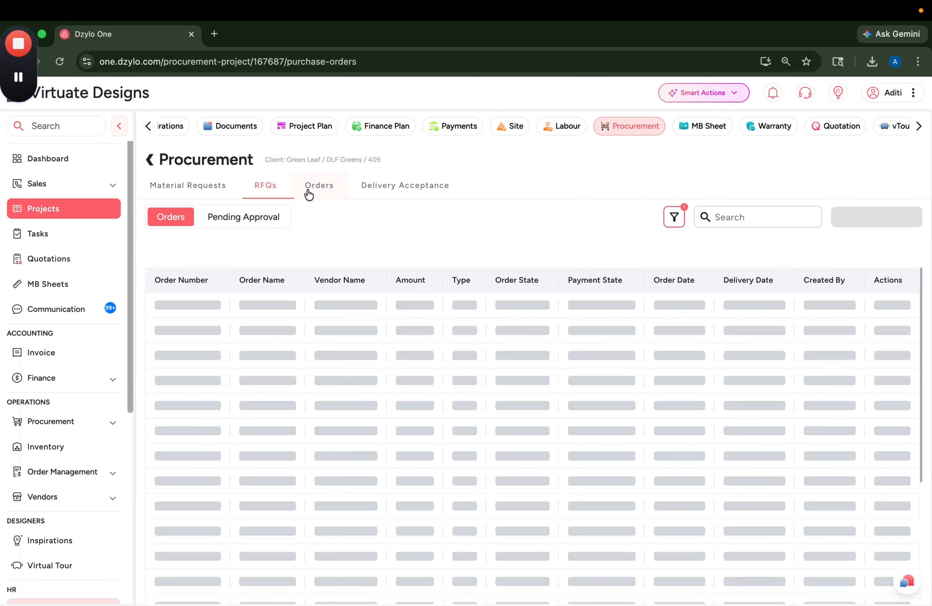
left_click(393, 192)
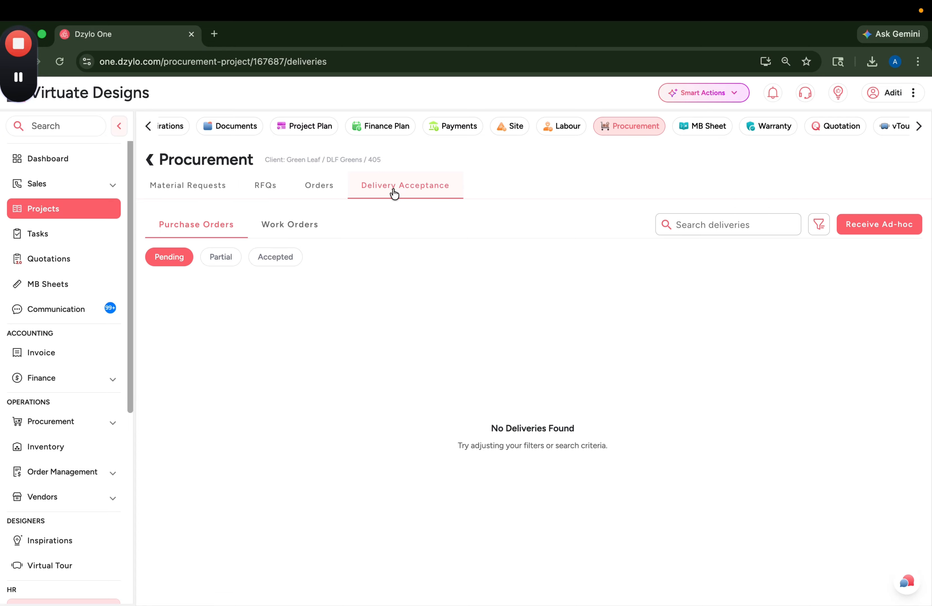
left_click(151, 160)
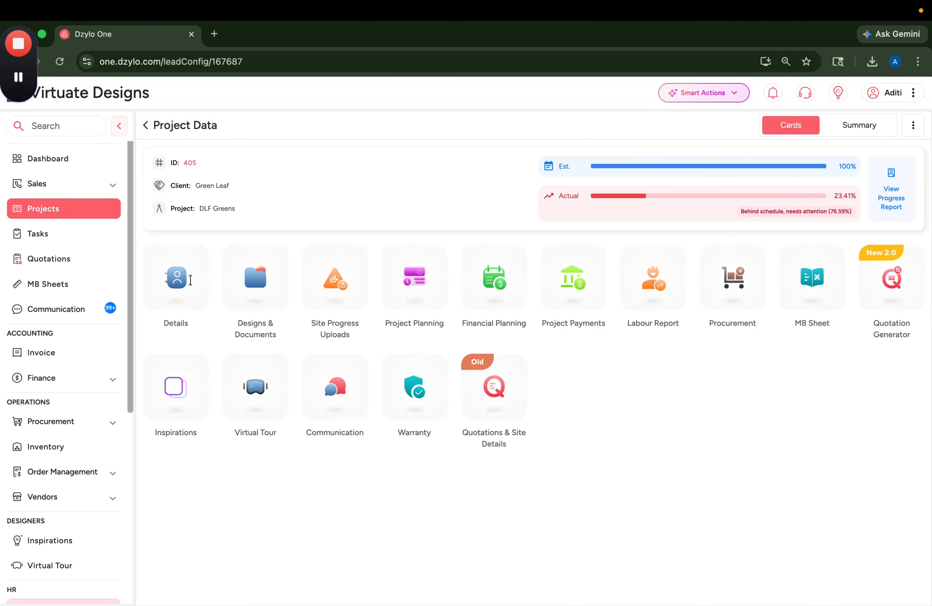
Check the site address in the DLF Greens project's location details
left_click(176, 277)
left_click(237, 199)
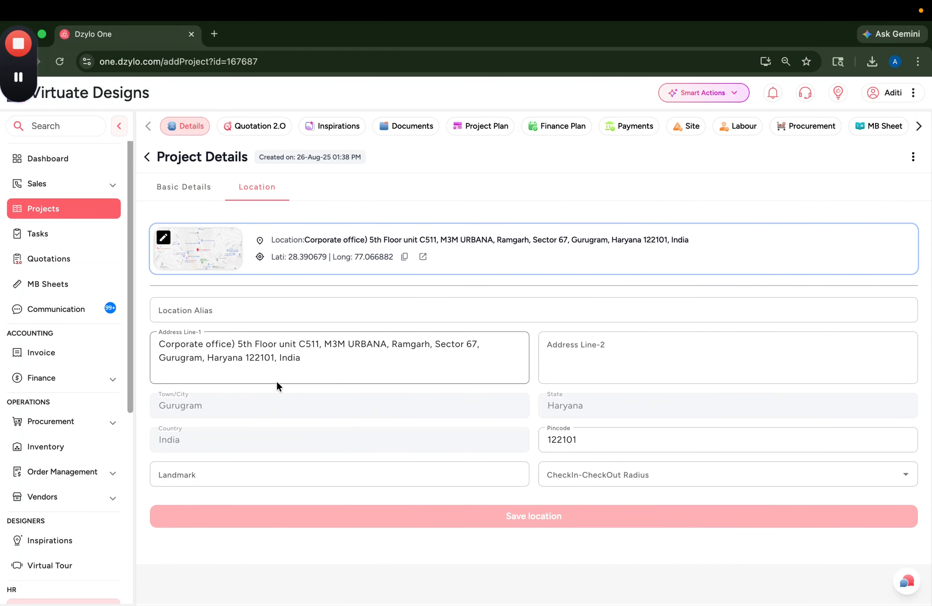
left_click(152, 158)
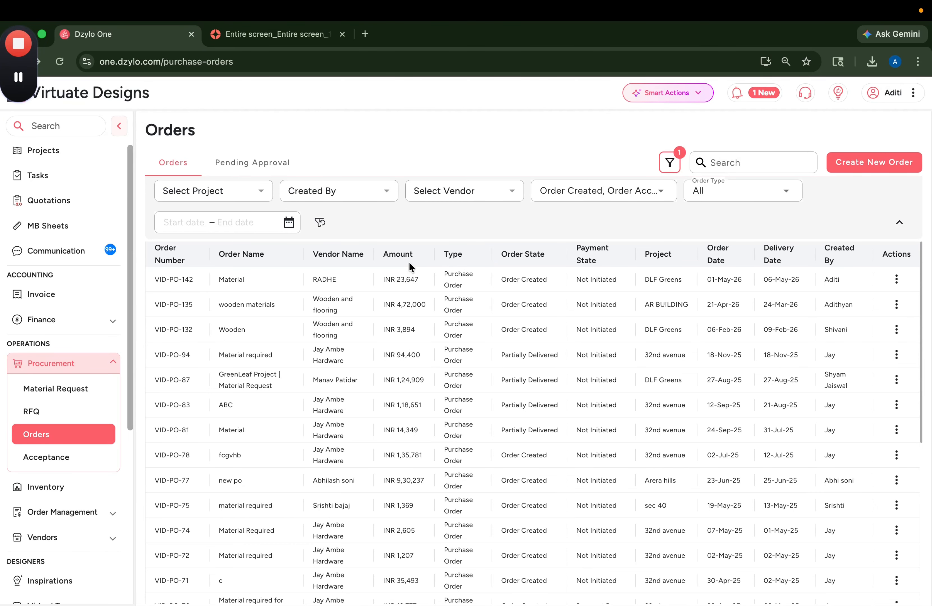
Set the order state of the DLF Greens purchase order Material to Order Accepted and close the order
left_click(336, 280)
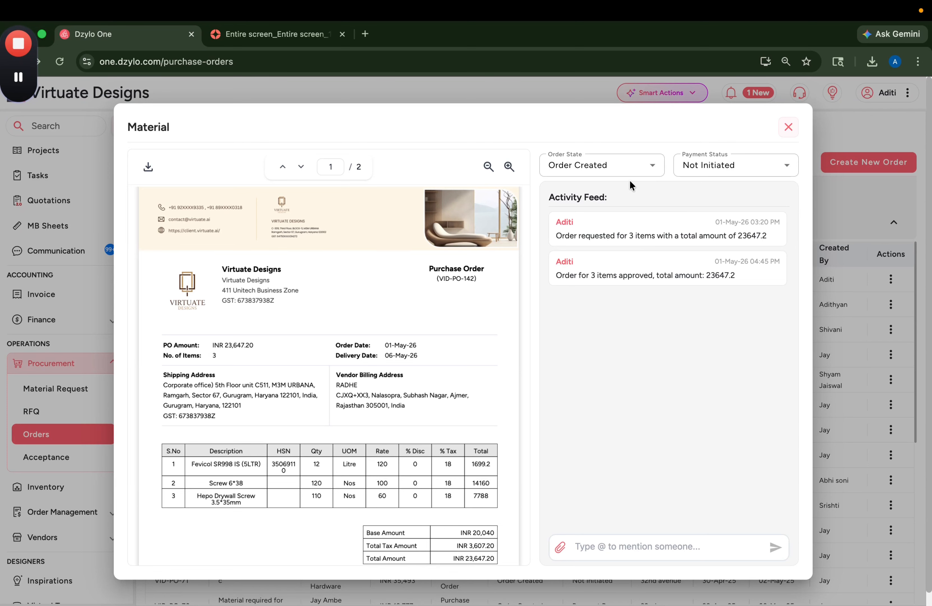
left_click(633, 171)
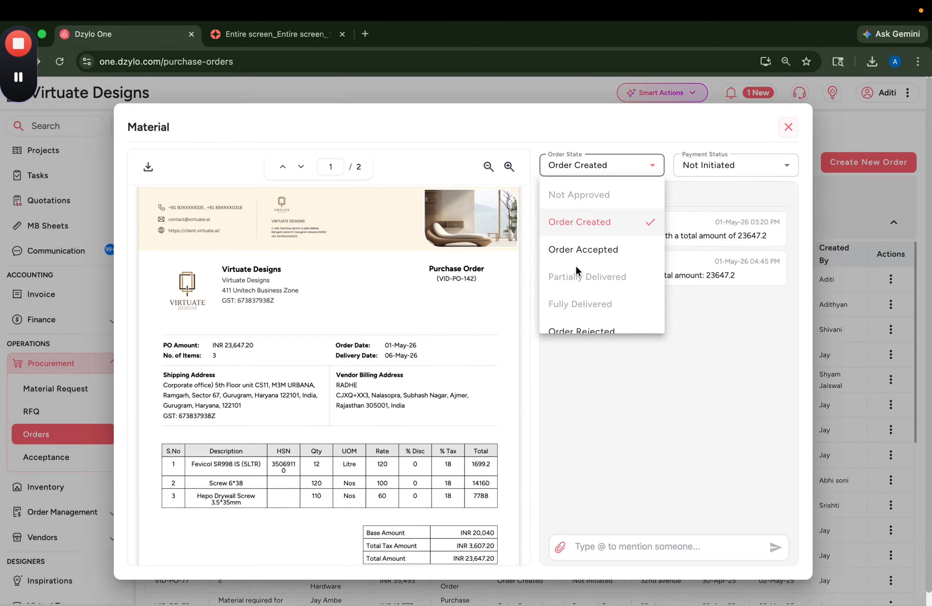
left_click(589, 253)
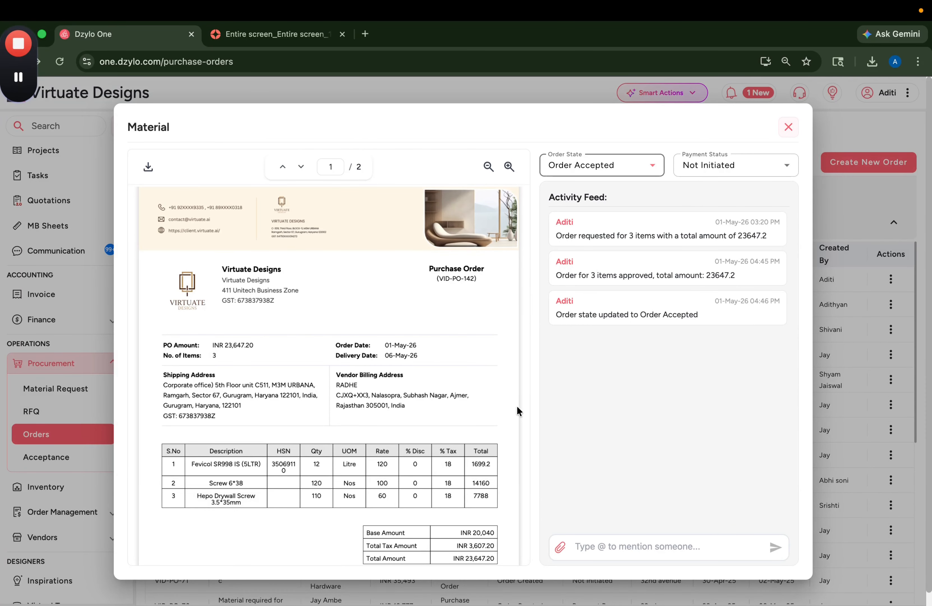
left_click(791, 134)
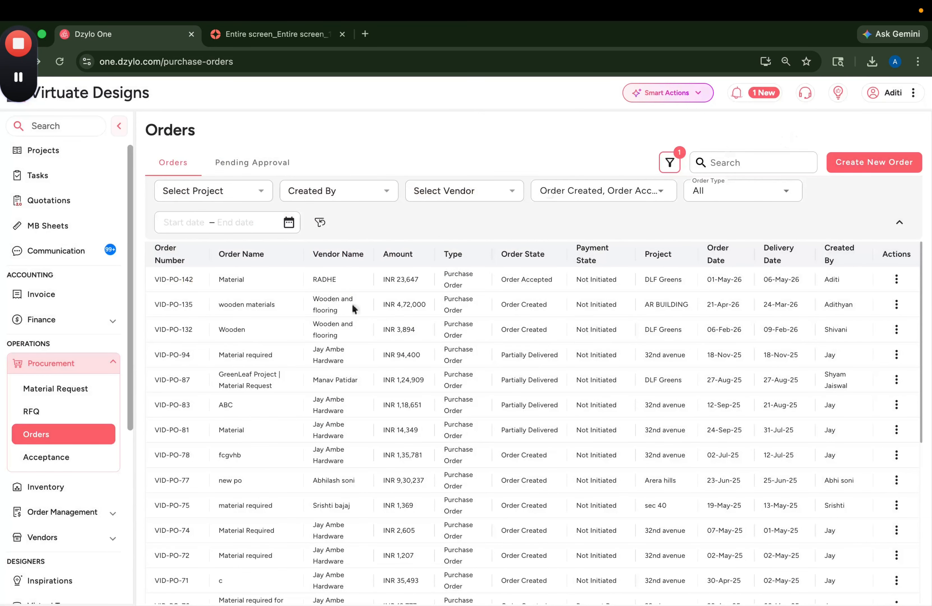
In the pending Material delivery, enter received quantities of 12 for Fevicol SR998 IS (5LTR), 120 for Screw 6*38 and 100 for Hepo Drywall Screw 3.5*35mm
double_click(50, 464)
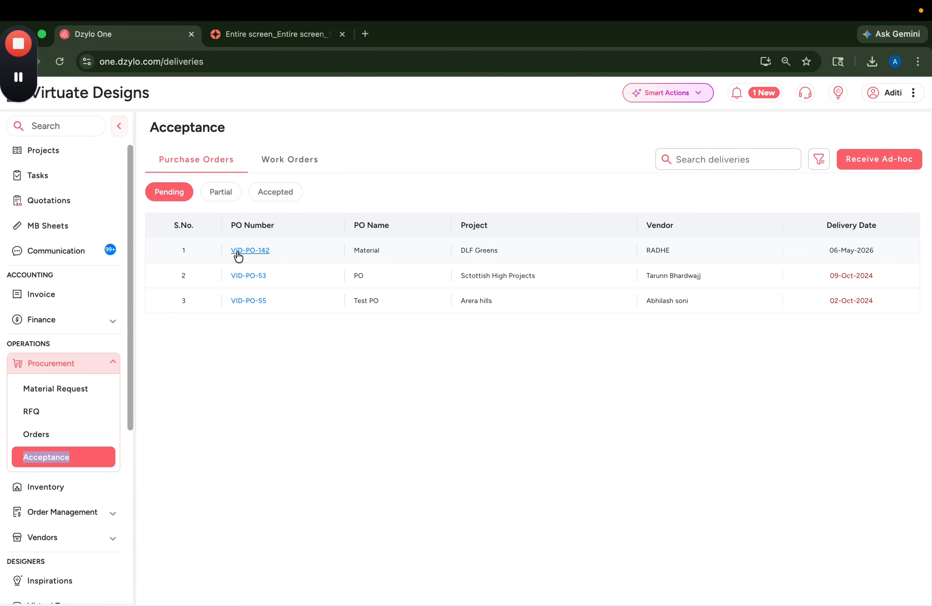
left_click(377, 251)
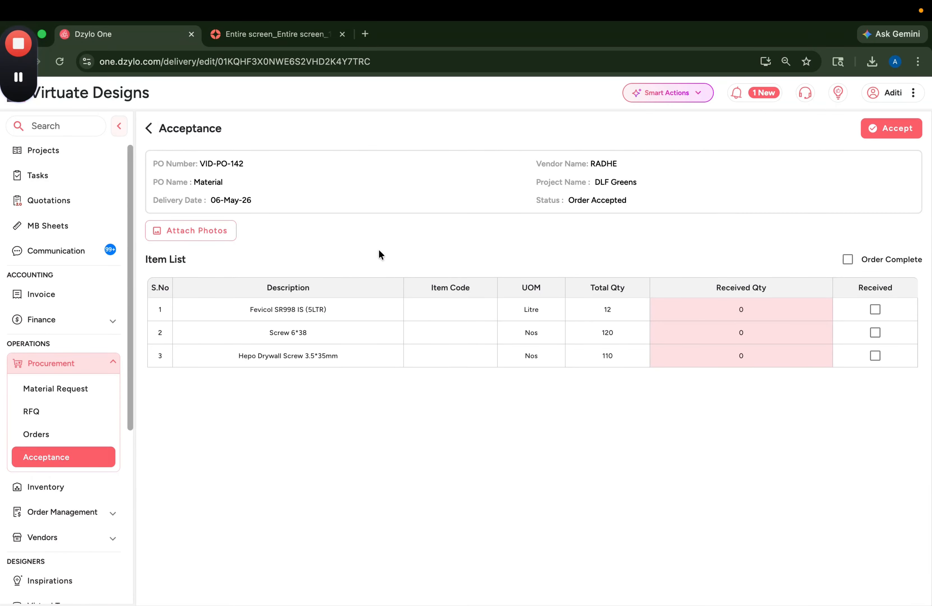
left_click(768, 309)
key("BackSpace")
type("12")
key("BackSpace")
type("120")
left_click(752, 361)
key("BackSpace")
type("100")
Accept the partial Material delivery with the remark "Some material will come tomorrow"
left_click(894, 130)
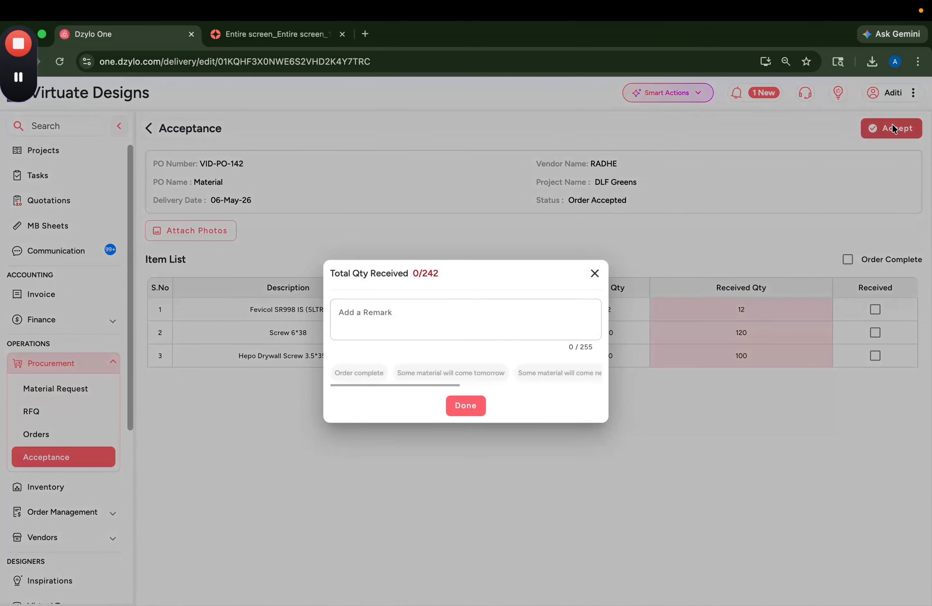
left_click(430, 378)
left_click(464, 408)
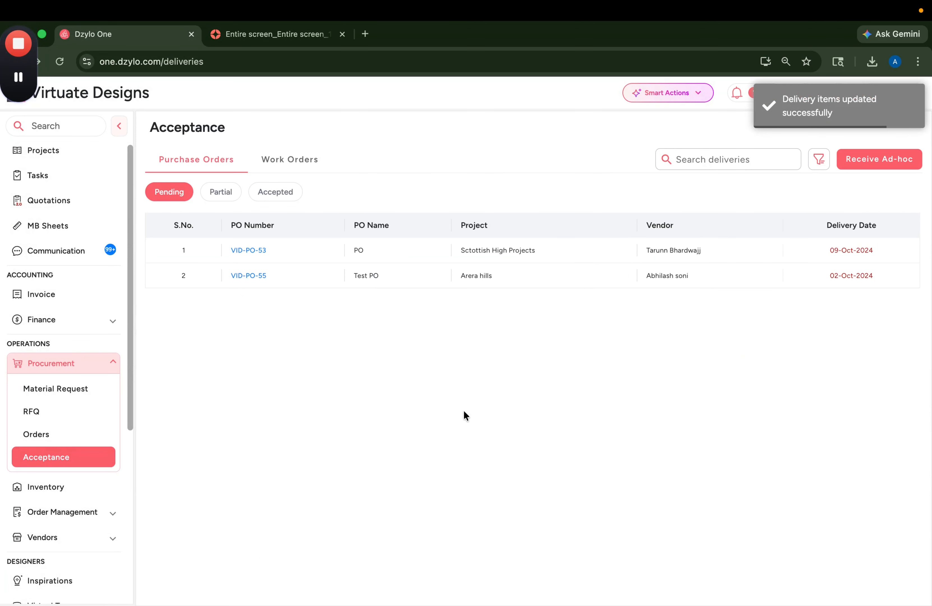
Reopen the DLF Greens Material order from the partial deliveries and set the Hepo Drywall Screw 3.5*35mm received quantity to 110
left_click(221, 197)
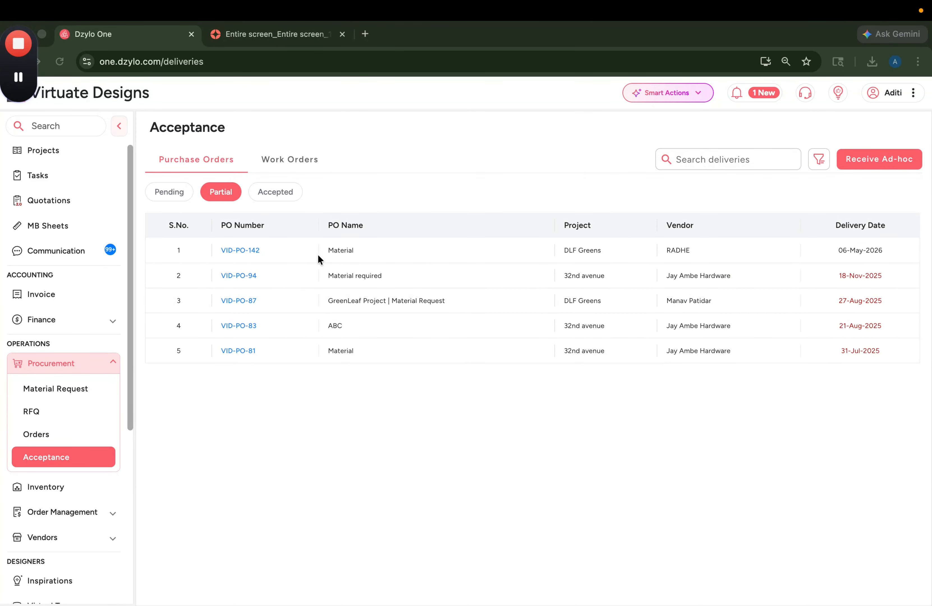
left_click(335, 254)
left_click(334, 254)
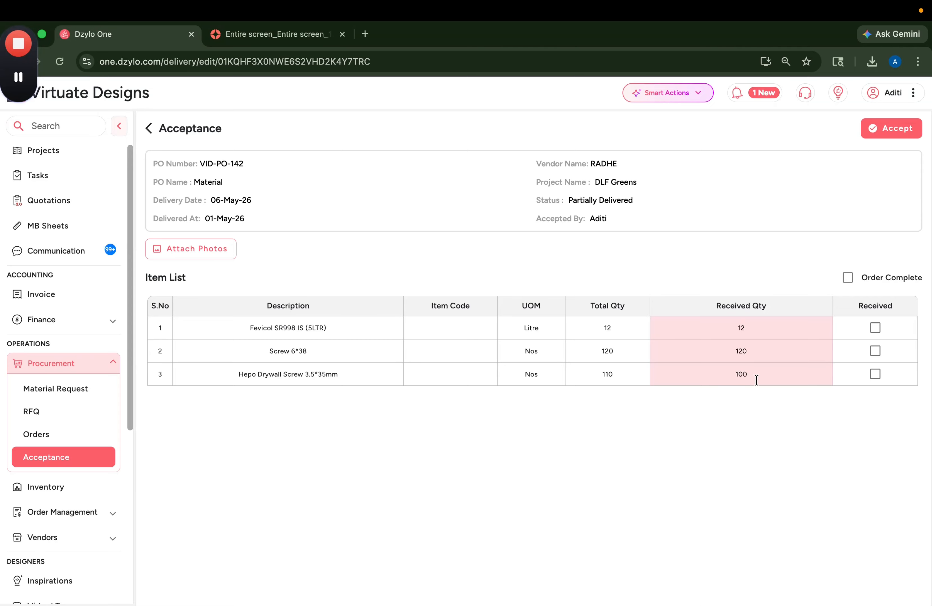
key("BackSpace")
key("BackSpace")
type("10")
Mark the Material delivery as order complete and accept it with the remark "Order complete"
left_click(848, 279)
left_click(910, 131)
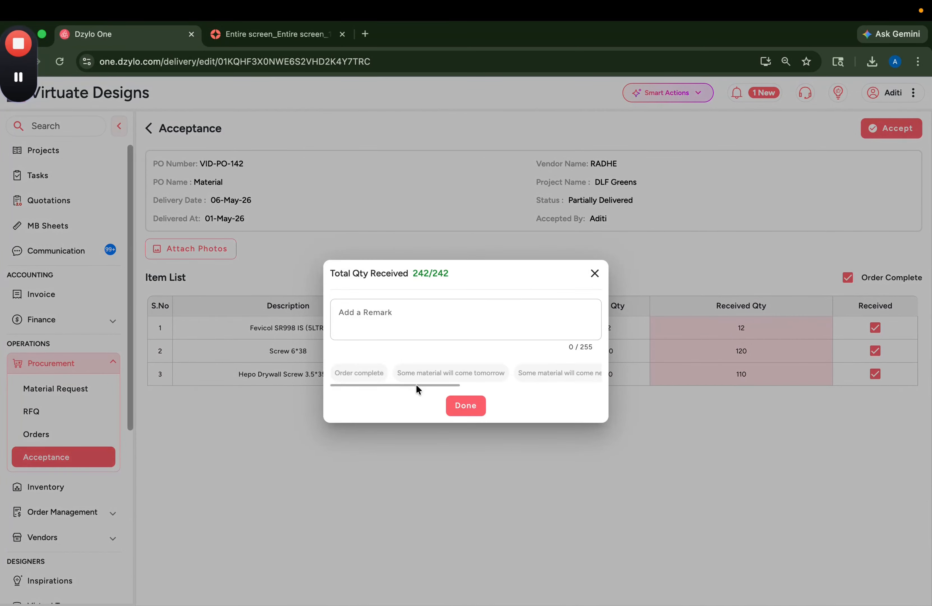
left_click(360, 373)
left_click(465, 406)
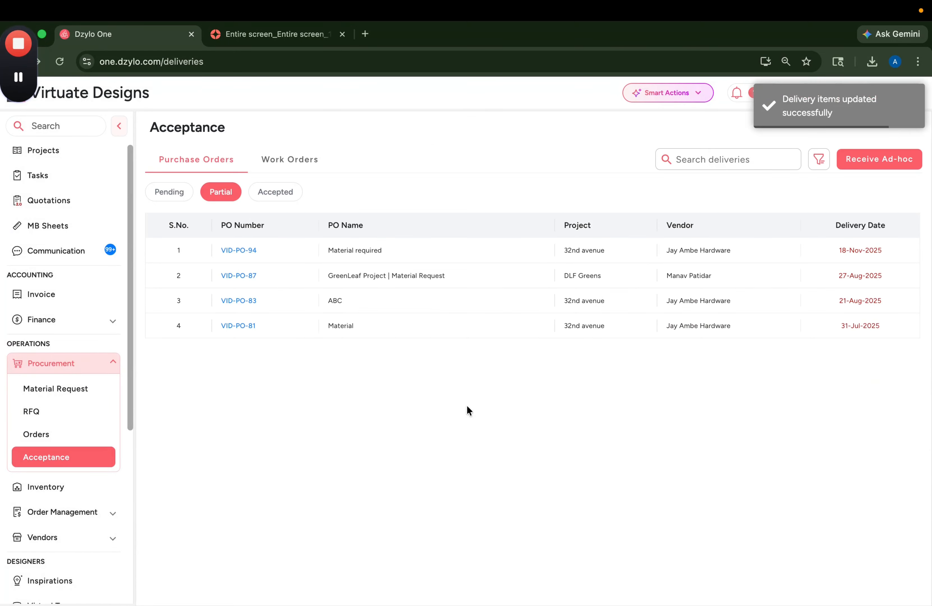
Check the accepted deliveries, and open the DLF Greens Material delivery marked "Some material will come tomorrow" from the pending inventory stock-ins
left_click(276, 193)
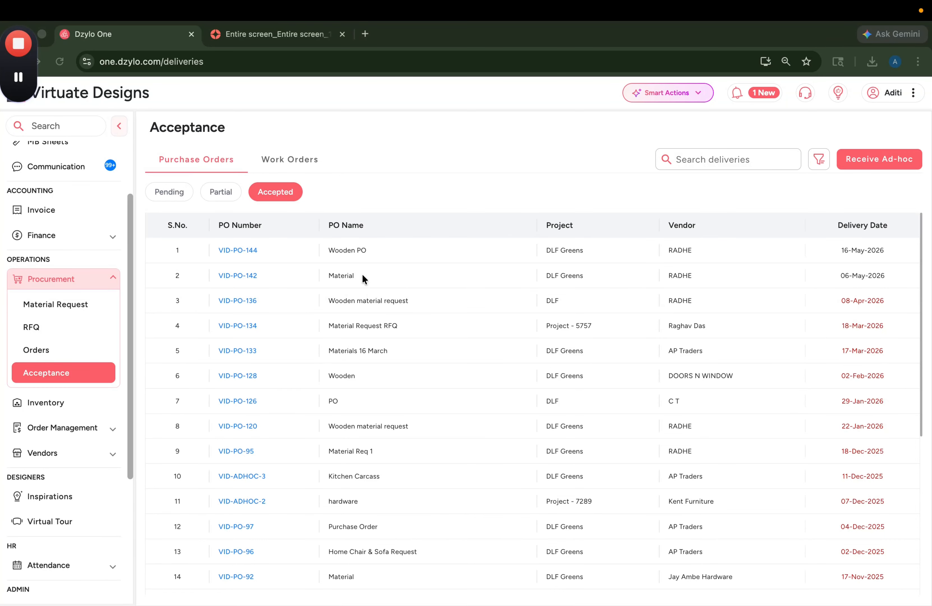
left_click(50, 400)
left_click(310, 178)
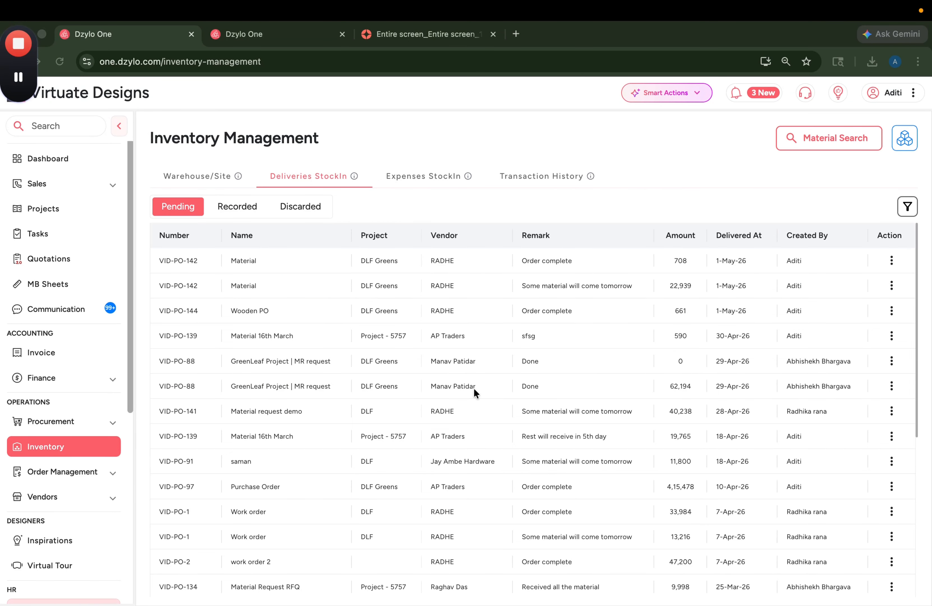
left_click(891, 285)
left_click(849, 317)
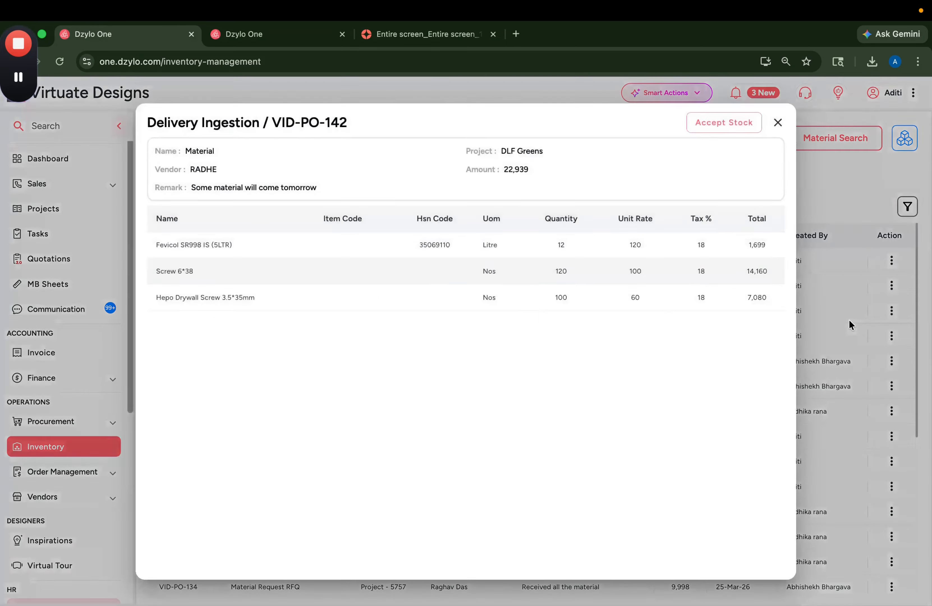
Accept the delivery's stock into the DLF Greens warehouse with Woodwork Hardware & Adhesives as the default category
left_click(714, 124)
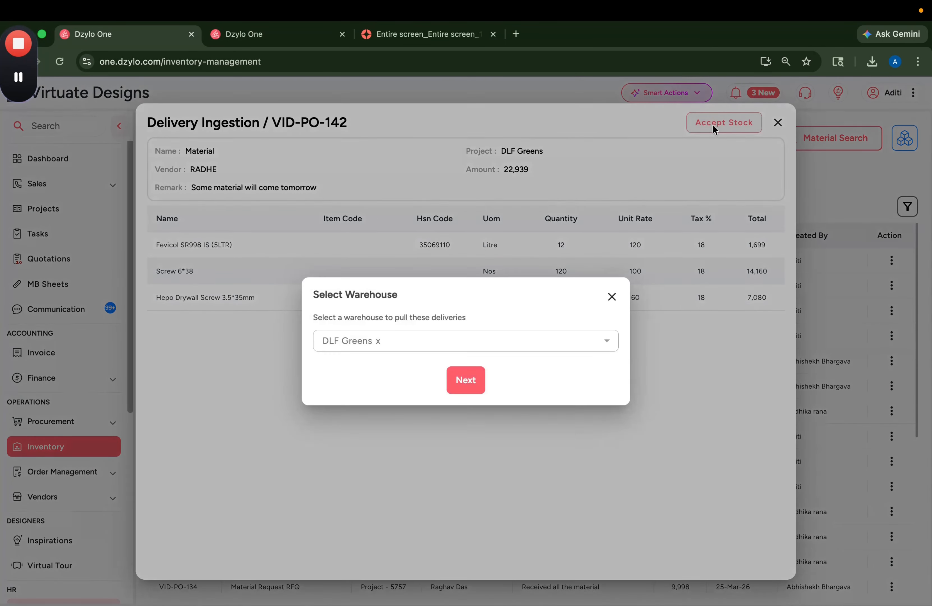
left_click(482, 342)
left_click(482, 342)
left_click(464, 383)
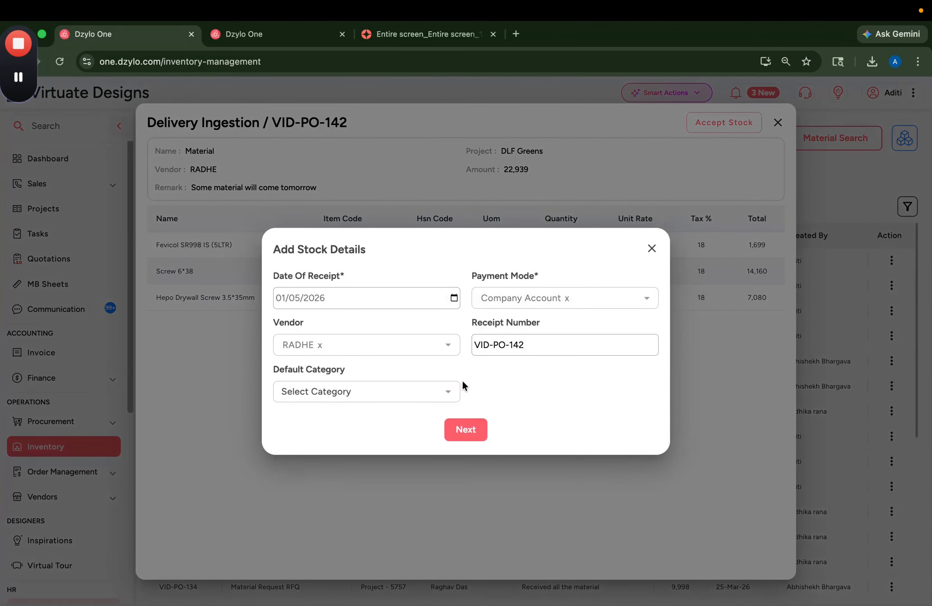
left_click(426, 394)
left_click(335, 472)
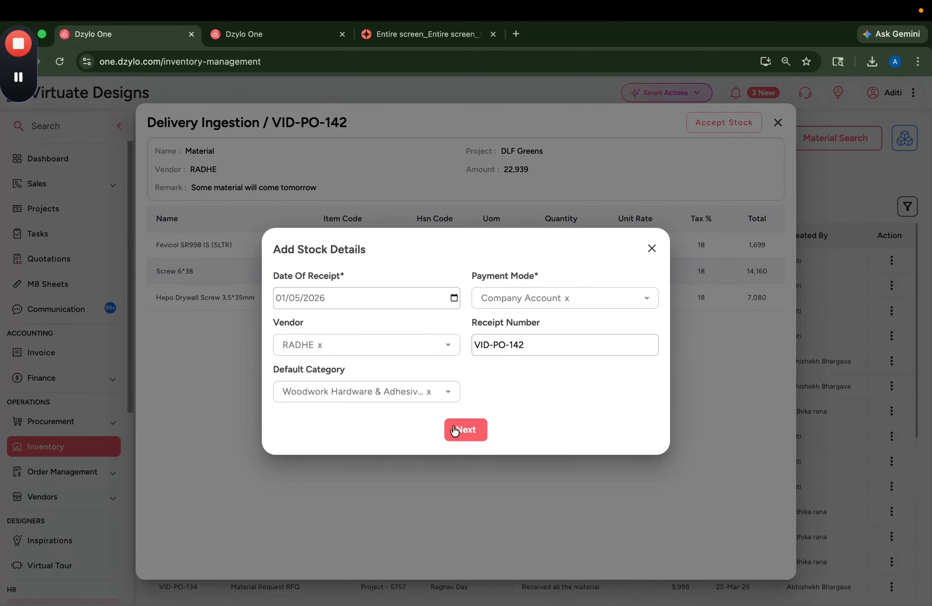
left_click(465, 430)
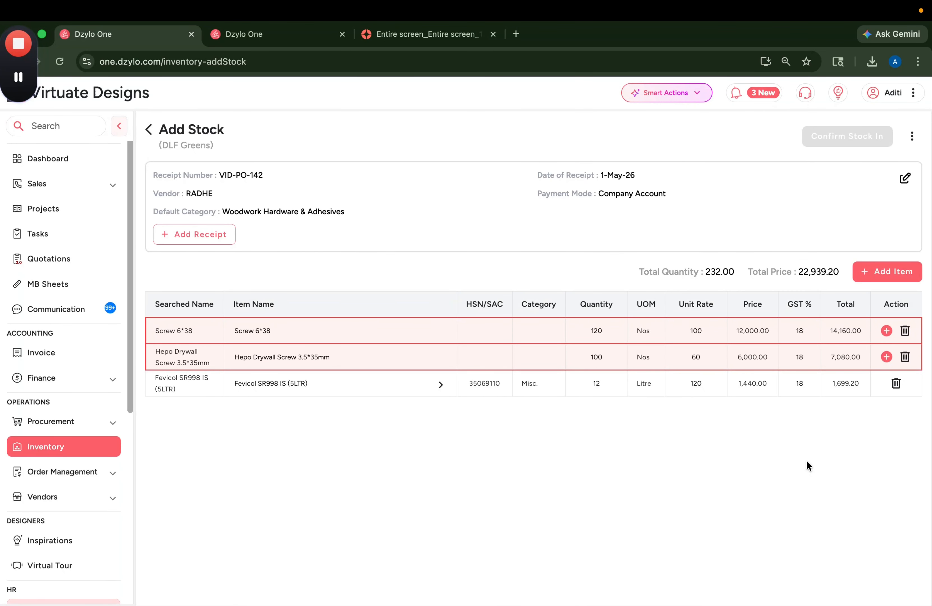
Add the unmatched Screw 6*38 item to the catalog under the name "Screw 6*36"
left_click(886, 331)
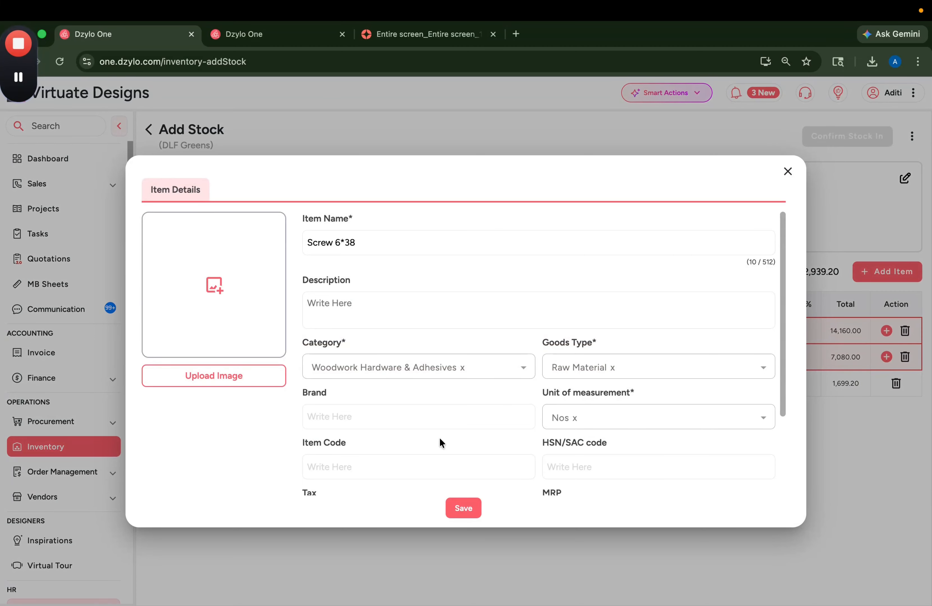
left_click(362, 245)
key("BackSpace")
type("6")
left_click(466, 508)
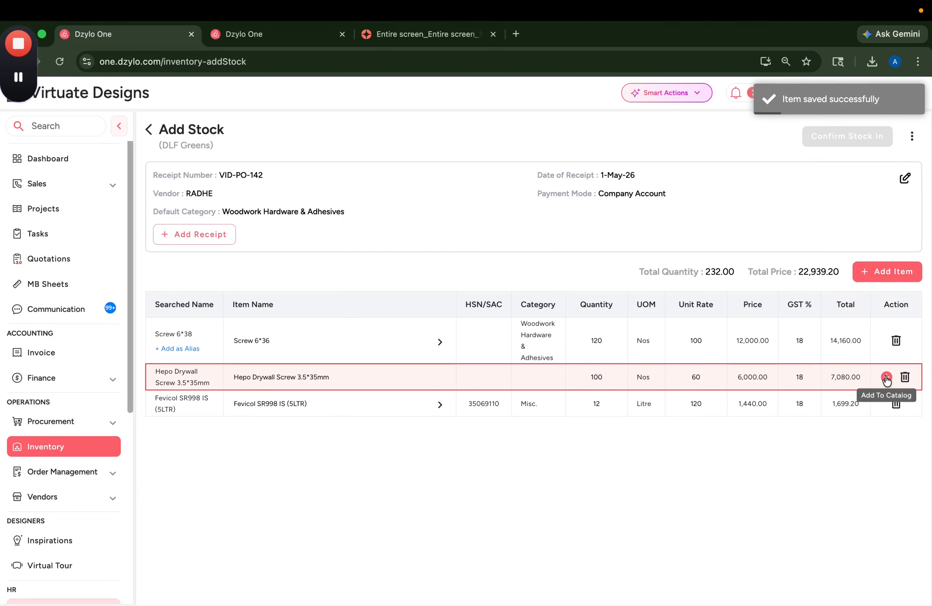
Add the unmatched Hepo Drywall Screw item to the catalog under the name "Hepoo Drywall Screw 3.5*35mm"
left_click(886, 378)
left_click(463, 509)
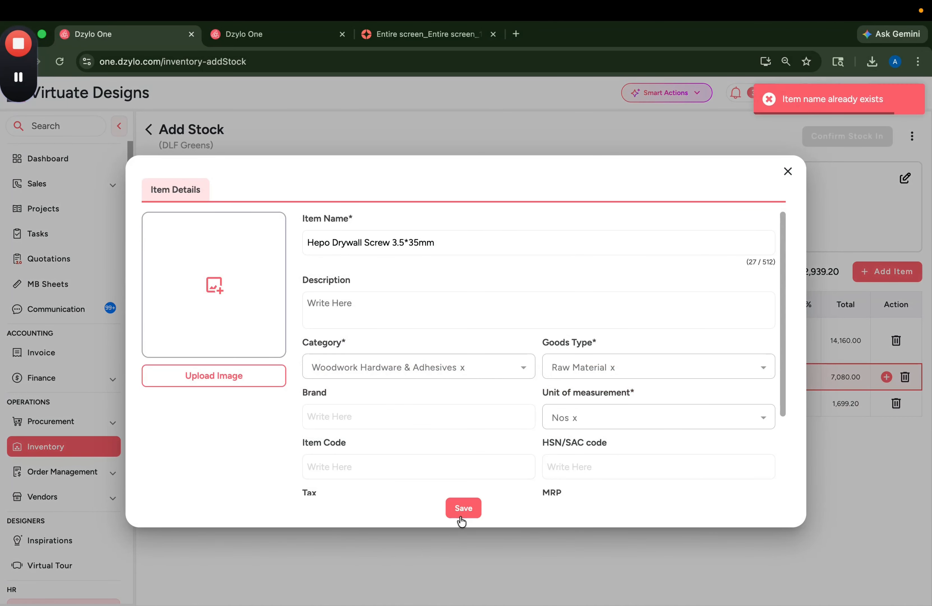
left_click(443, 249)
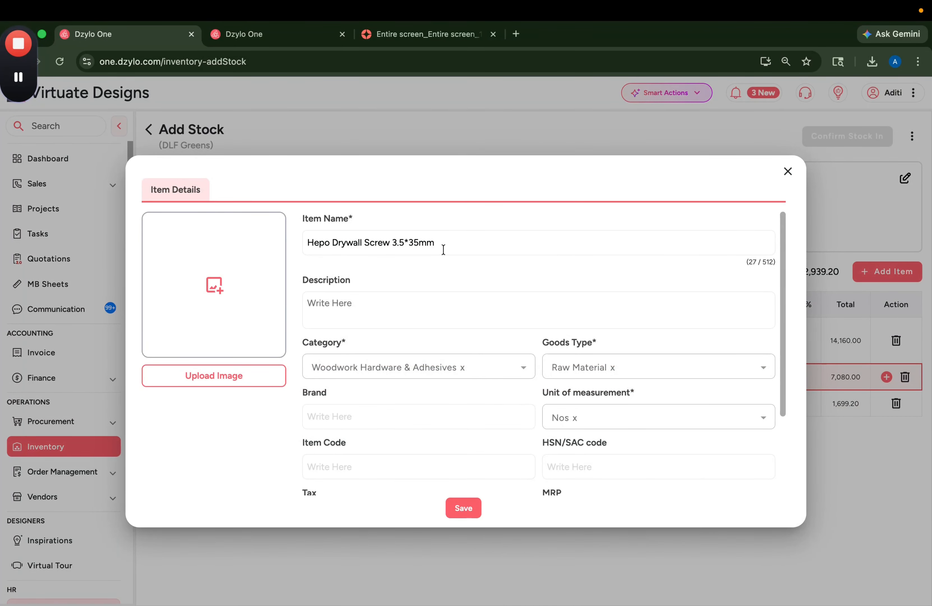
left_click(332, 243)
key("BackSpace")
type("0")
key("BackSpace")
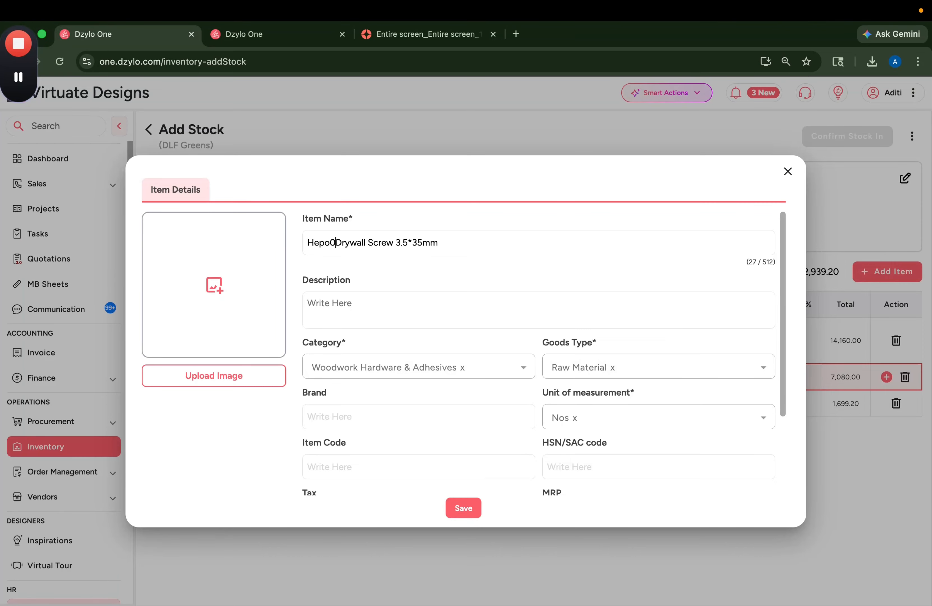
key("BackSpace")
type("o")
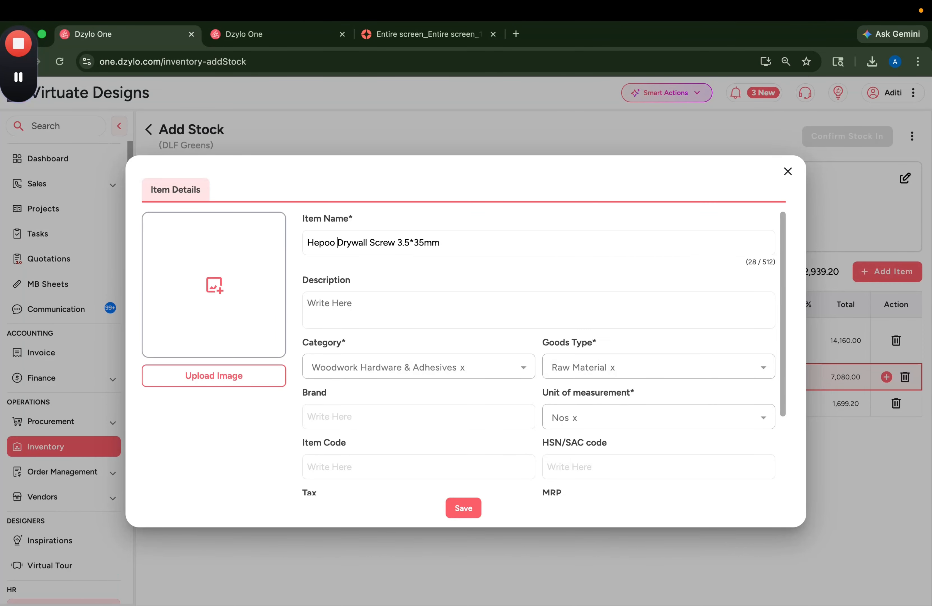
left_click(464, 507)
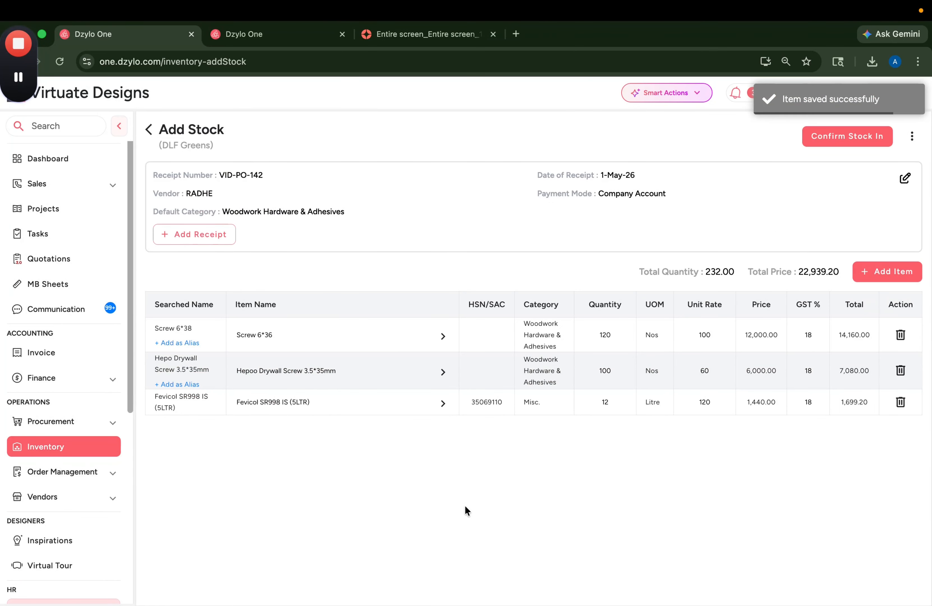
Confirm the stock-in of the Material delivery and review its transaction details among the recorded deliveries
left_click(846, 143)
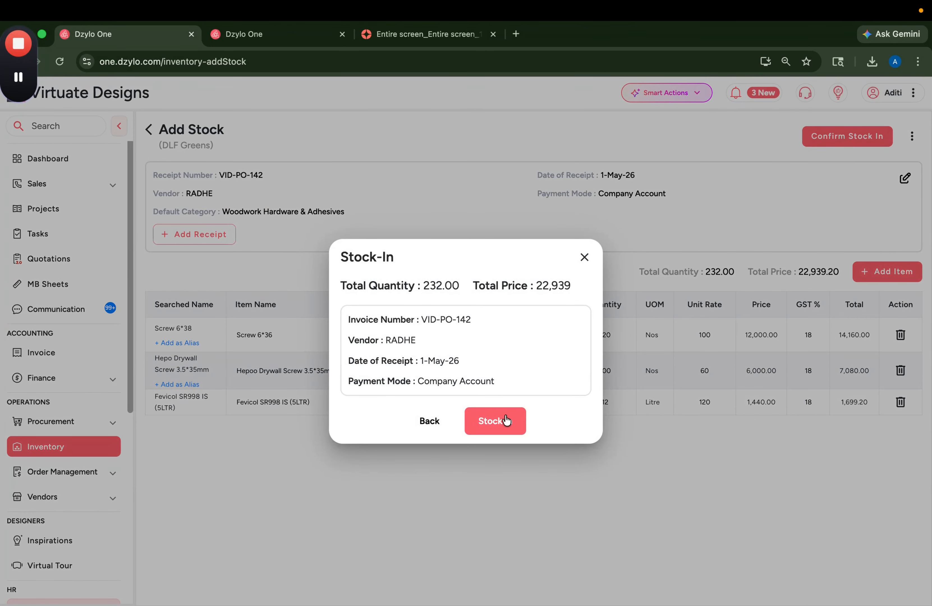
left_click(500, 427)
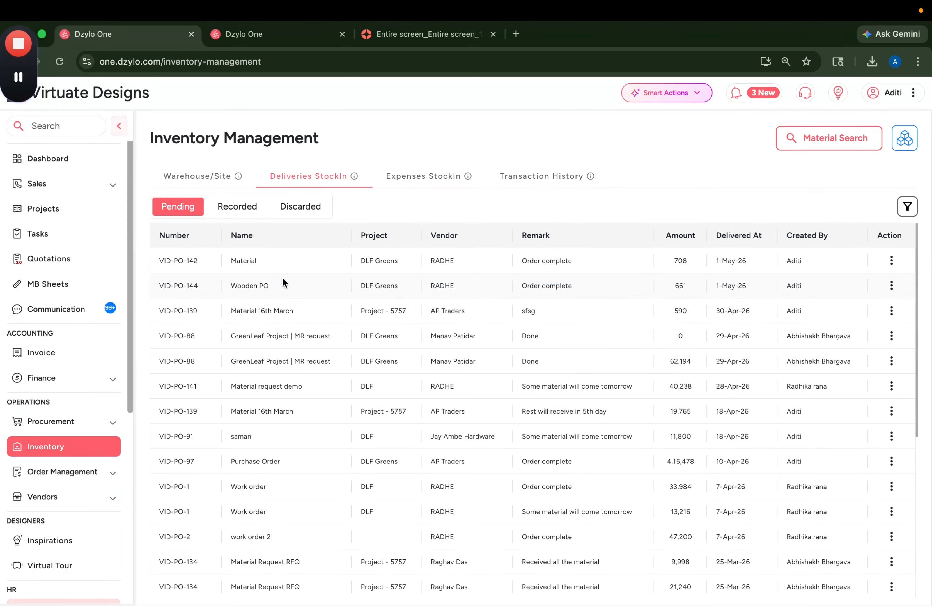
left_click(234, 218)
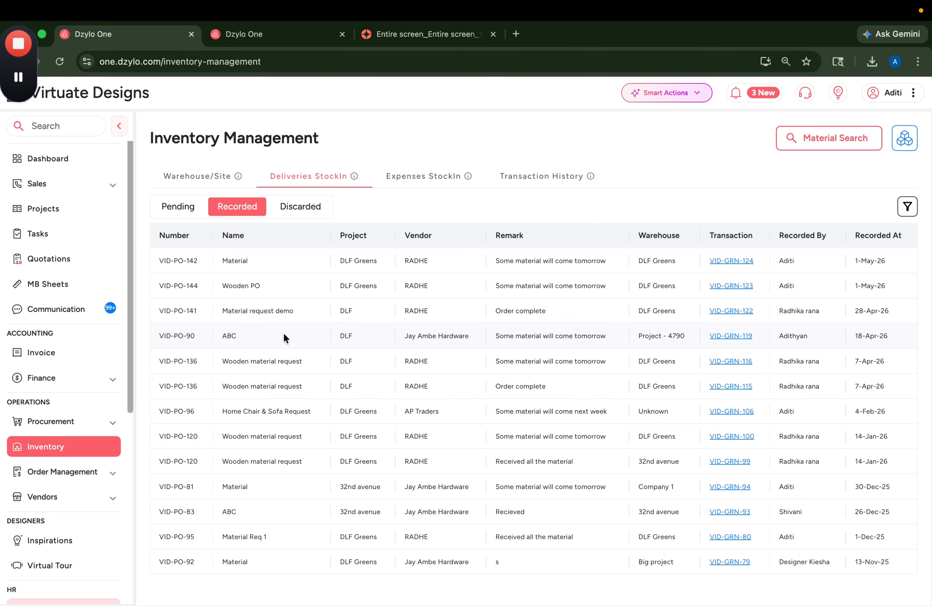
left_click(727, 260)
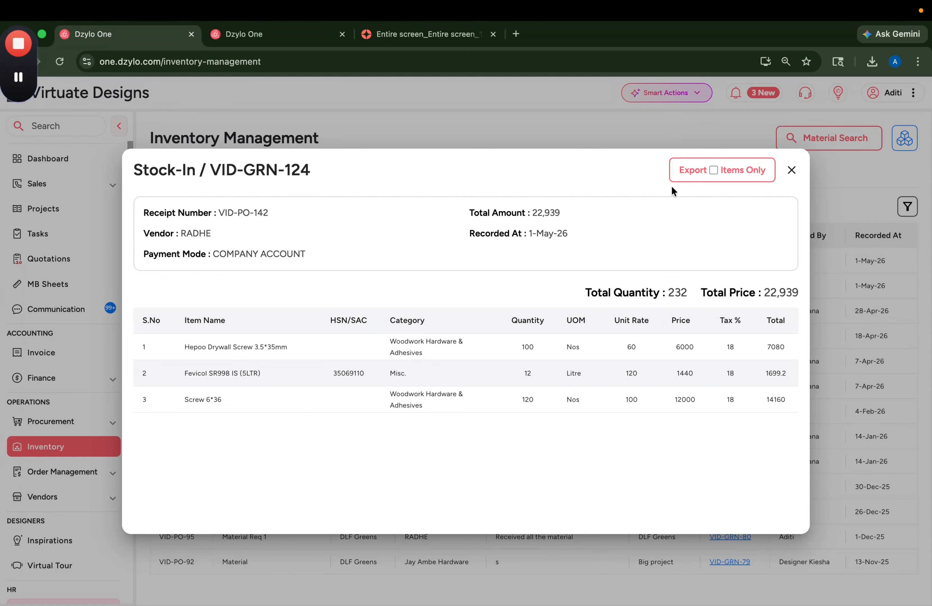
left_click(792, 170)
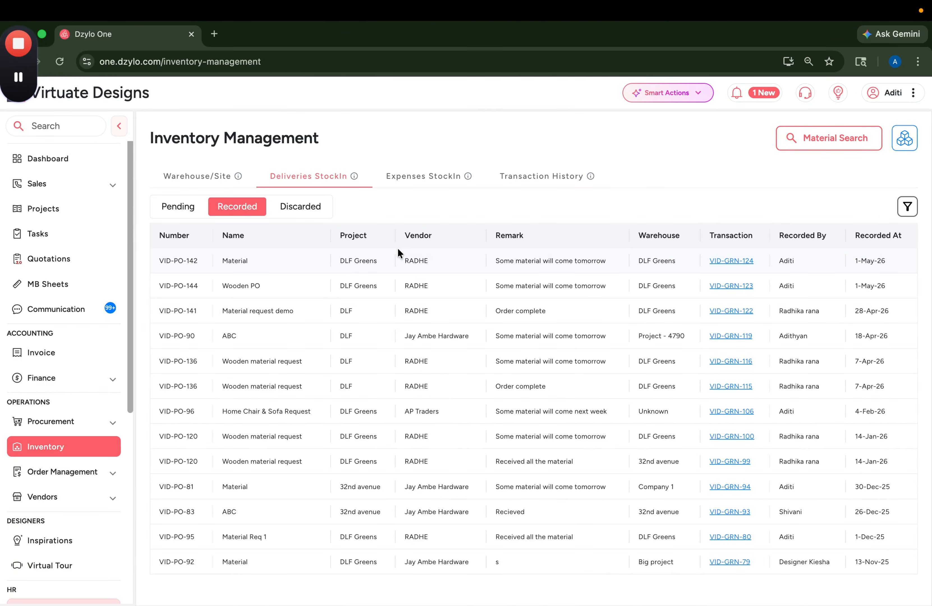